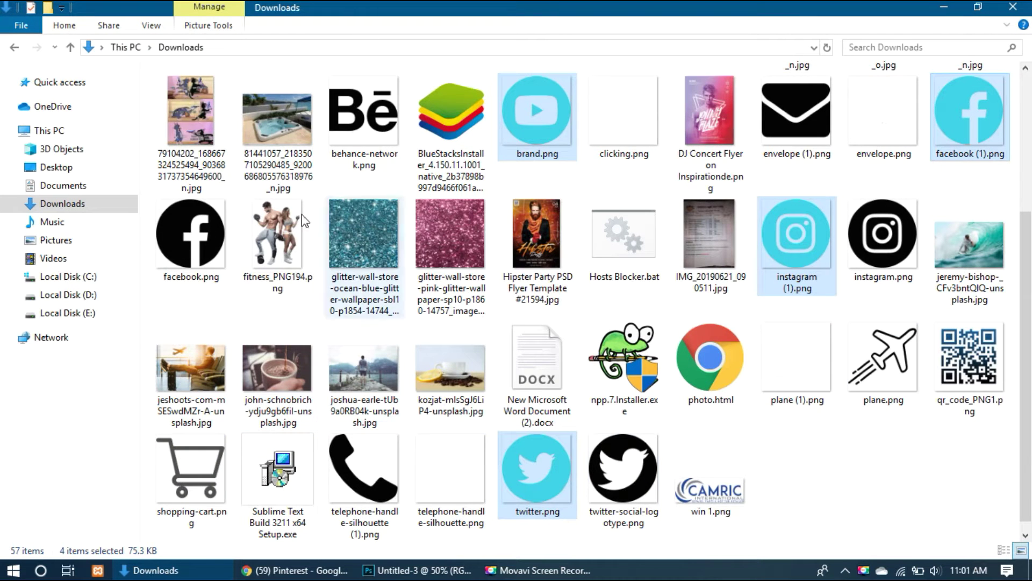
# - Place fitness_PNG194.png from the Downloads folder into the Untitled-3 document in Photoshop, scaled down around the canvas centre
pyautogui.moveTo(283, 279); pyautogui.dragTo(442, 322)
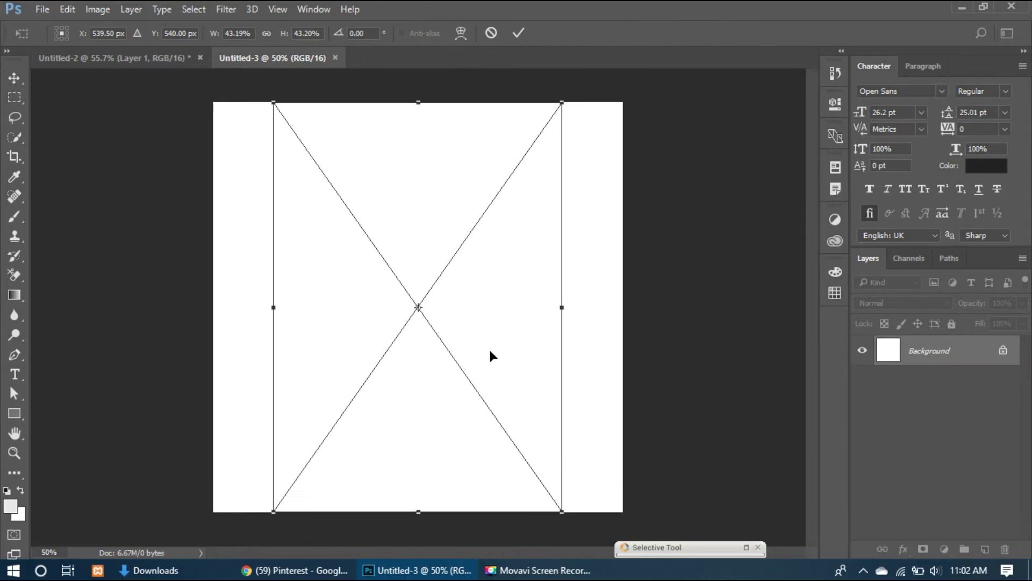
pyautogui.moveTo(563, 511); pyautogui.dragTo(495, 418)
pyautogui.click(518, 33)
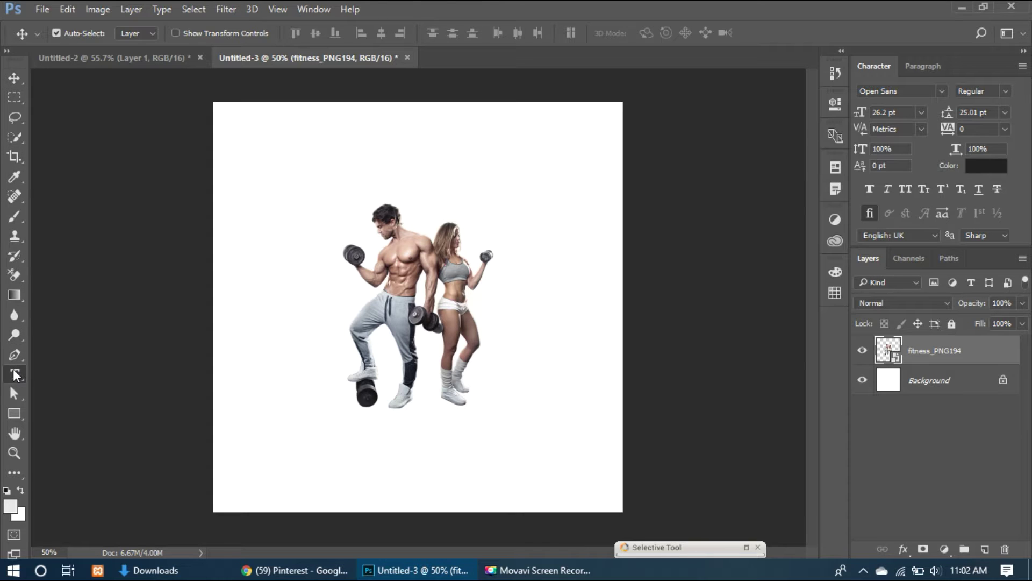
# - Add the text "page size: 1080 px" above the couple near the upper edge of the canvas
pyautogui.click(16, 374)
pyautogui.scroll(10, 308, 154)
pyautogui.click(314, 224)
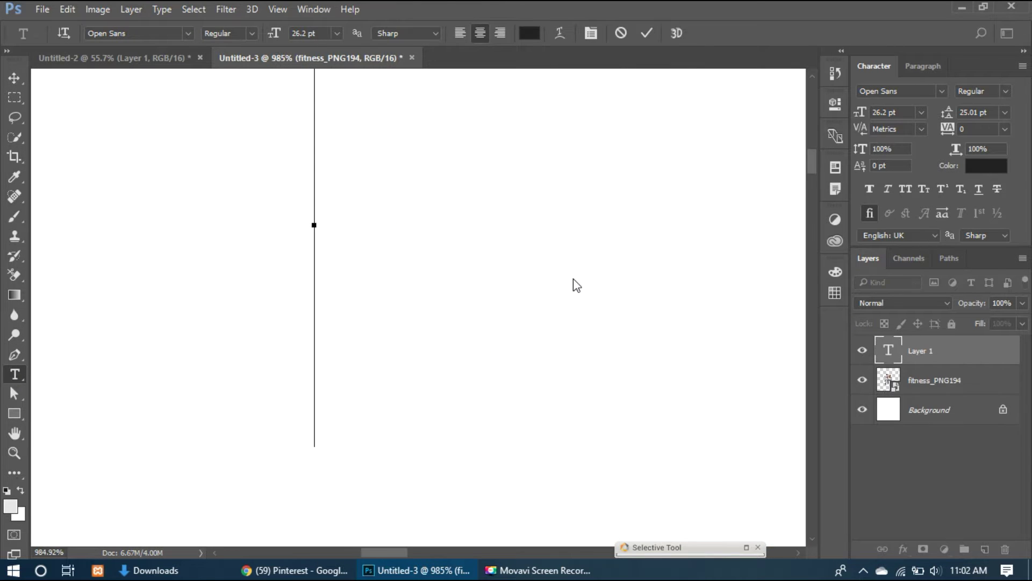
pyautogui.write('pa')
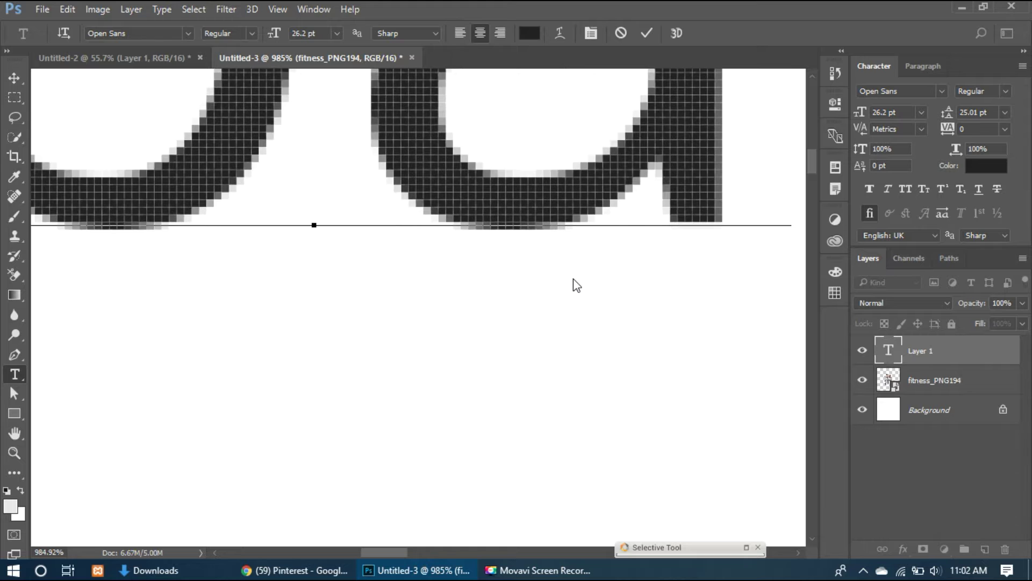
pyautogui.write('ge')
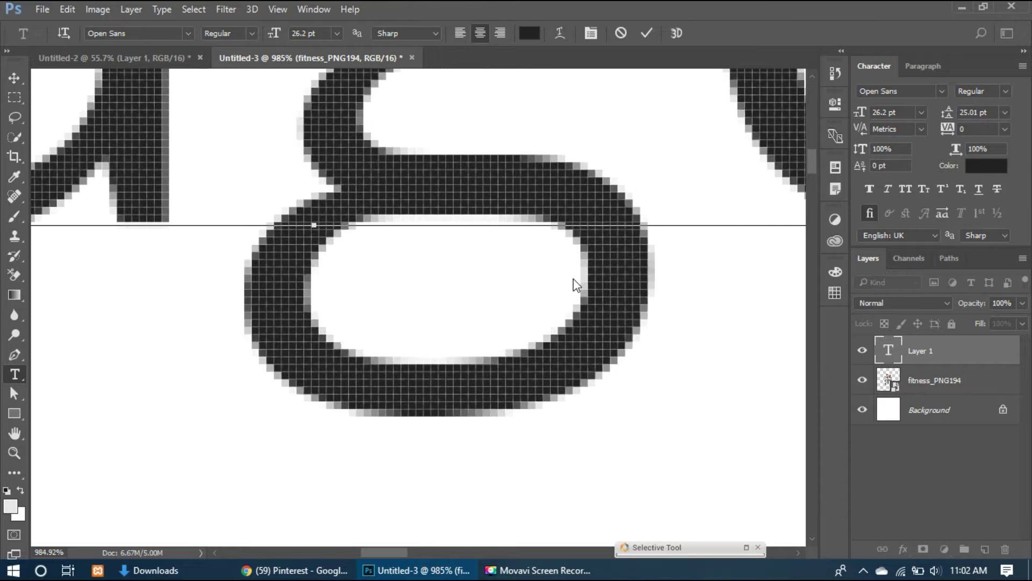
pyautogui.write(' se')
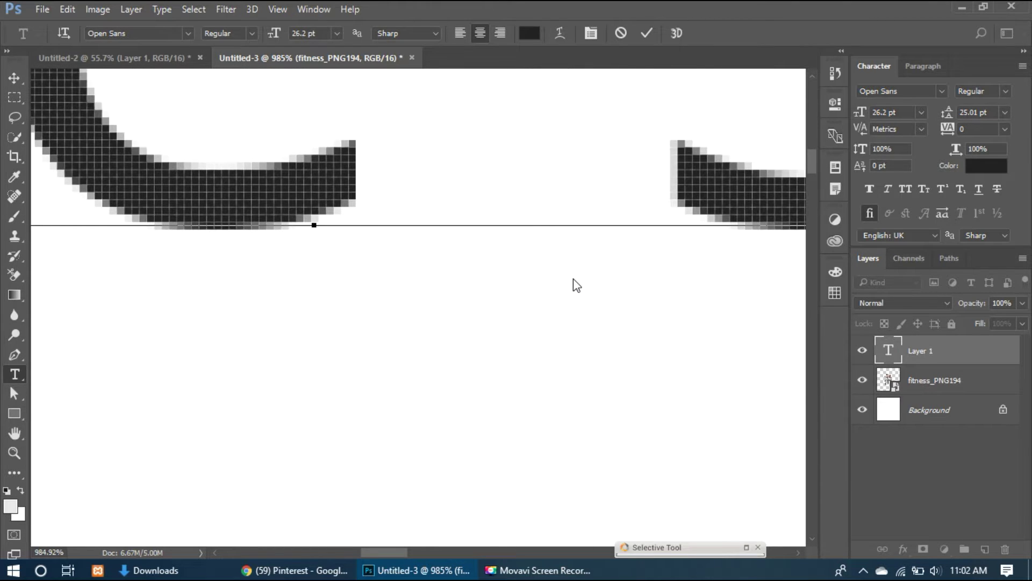
pyautogui.write('ize')
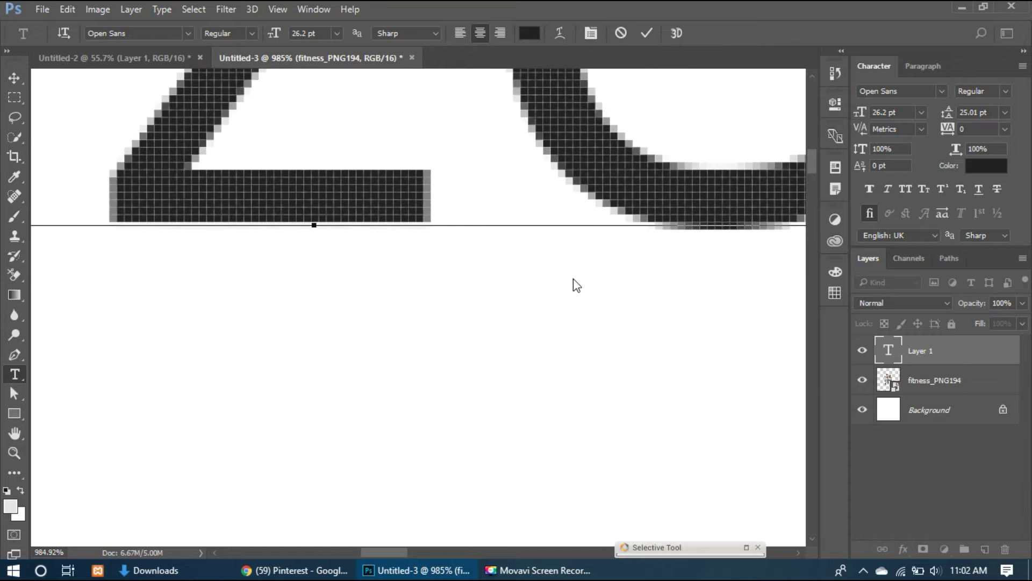
pyautogui.write('.')
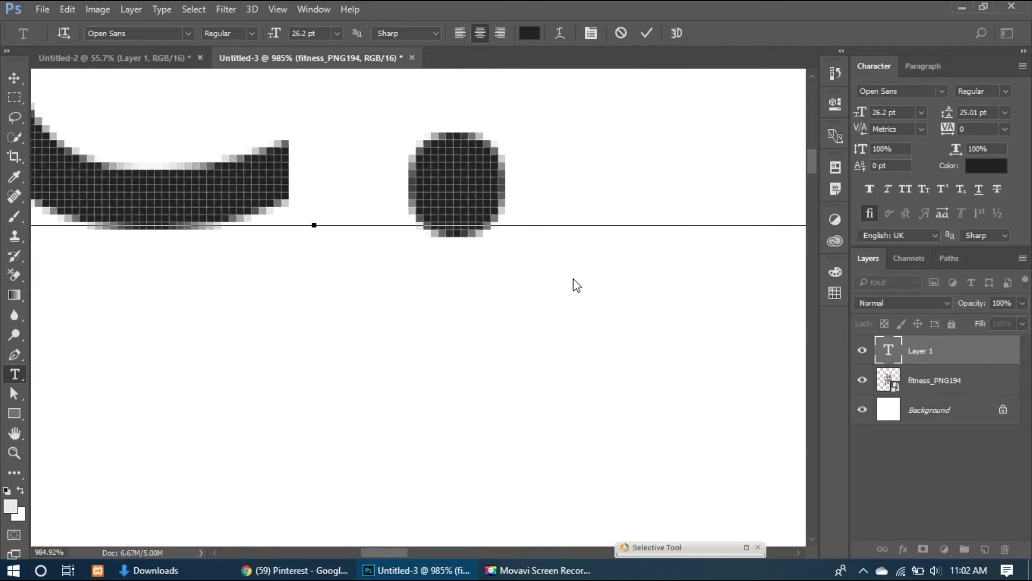
pyautogui.hotkey('ctrl', '-')
pyautogui.hotkey('ctrl', '-')
pyautogui.hotkey('ctrl', '-')
pyautogui.hotkey('ctrl', '-')
pyautogui.hotkey('ctrl', '-')
pyautogui.hotkey('ctrl', '-')
pyautogui.hotkey('ctrl', '-')
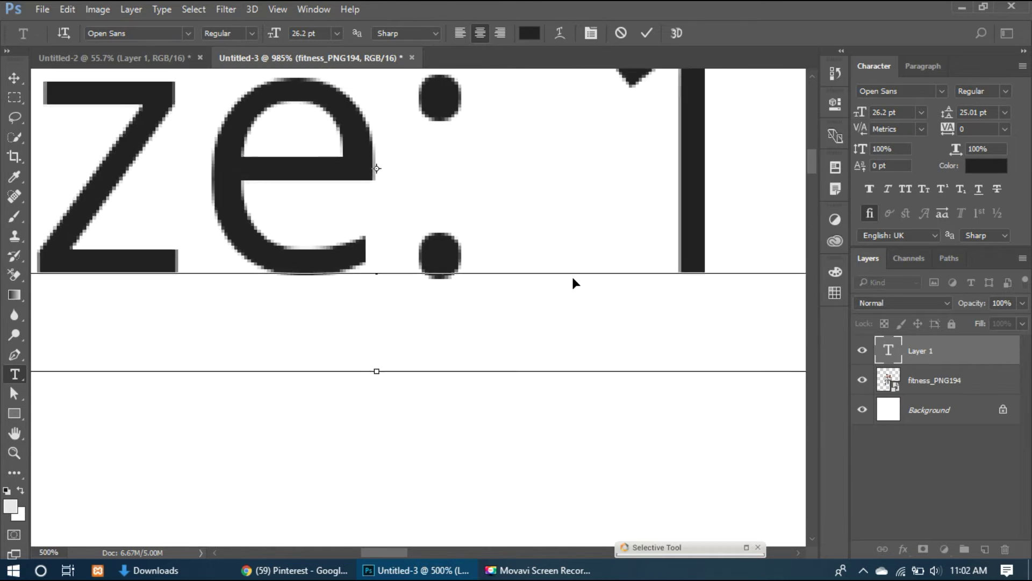
pyautogui.hotkey('ctrl', '-')
pyautogui.hotkey('ctrl', '-')
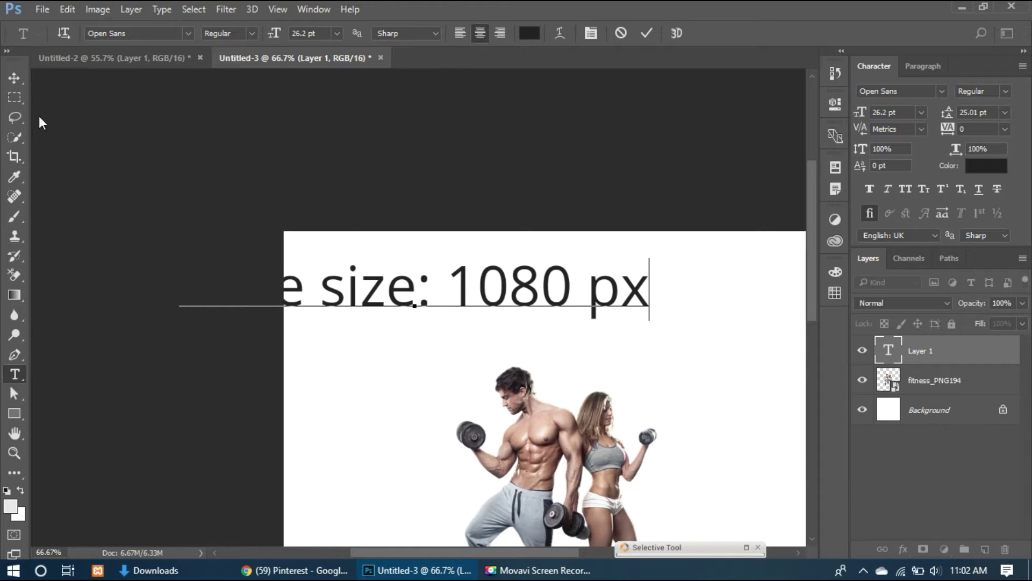
# - Move the page size text fully onto the canvas and scale it proportionally to about 48.5%
pyautogui.click(15, 77)
pyautogui.moveTo(519, 305); pyautogui.dragTo(669, 319)
pyautogui.hscroll(4, 542, 347)
pyautogui.hotkey('ctrl', 't')
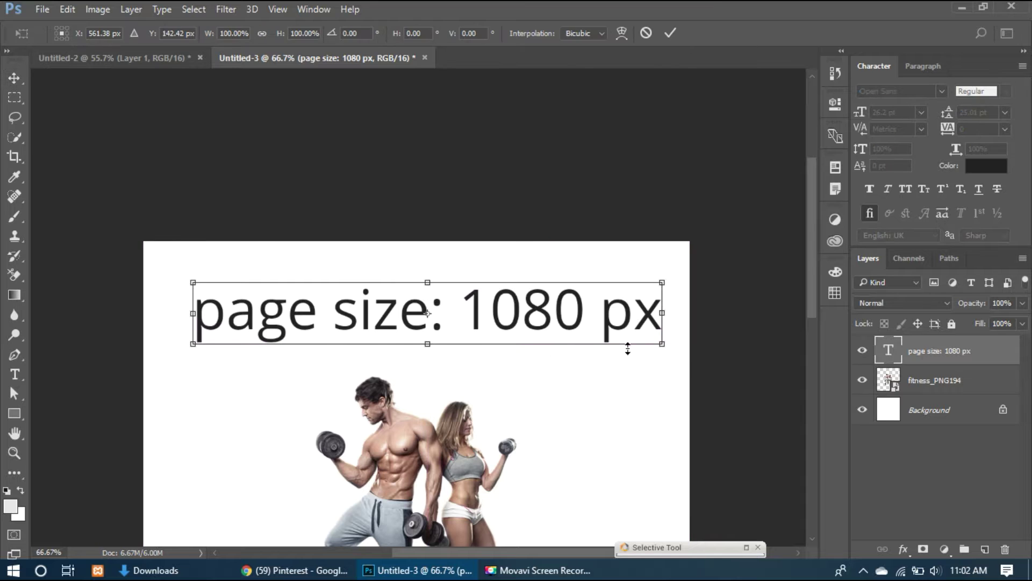
pyautogui.moveTo(662, 343); pyautogui.dragTo(541, 327)
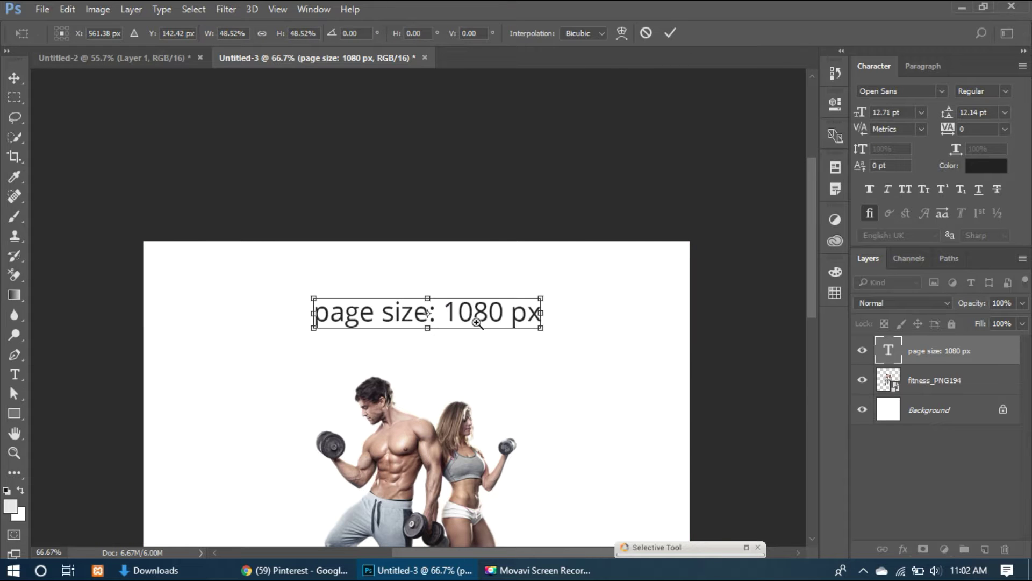
pyautogui.scroll(4, 478, 325)
pyautogui.scroll(-2, 553, 337)
pyautogui.moveTo(526, 333); pyautogui.dragTo(454, 325)
pyautogui.press('Return')
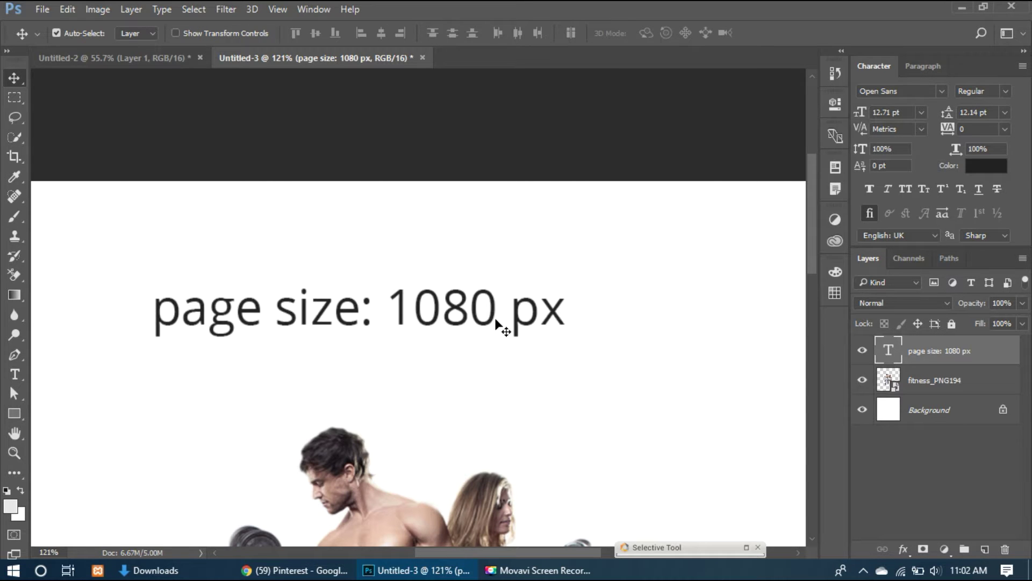
# - Extend the page size text to read "page size: 1080 px * 1080 px"
pyautogui.doubleClick(887, 361)
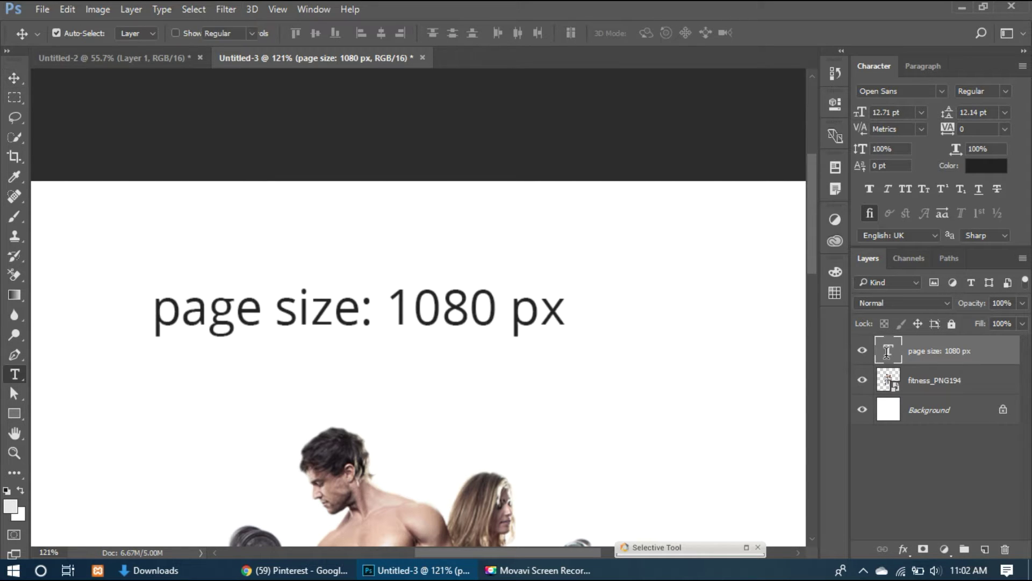
pyautogui.press('Right')
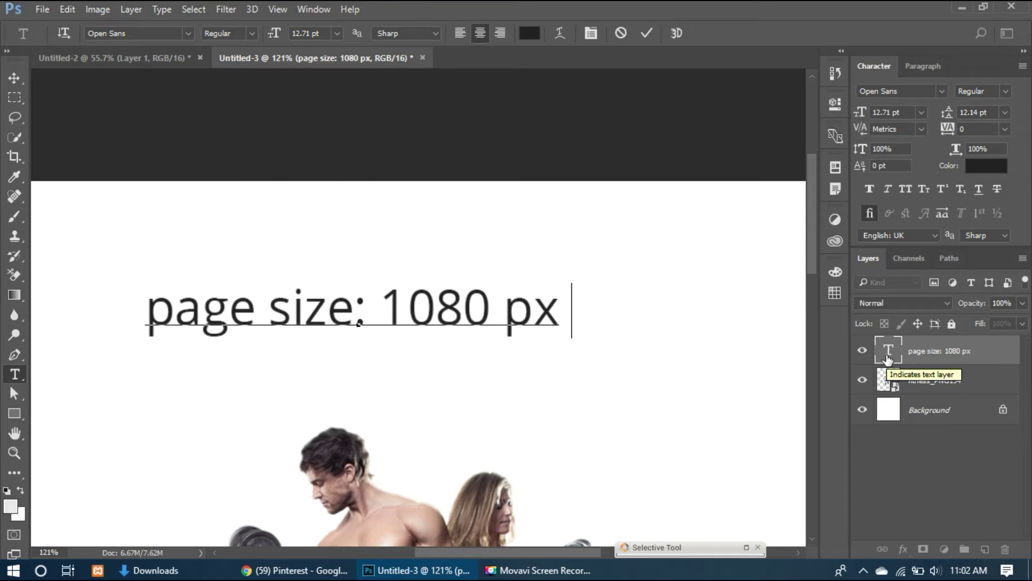
pyautogui.write('*')
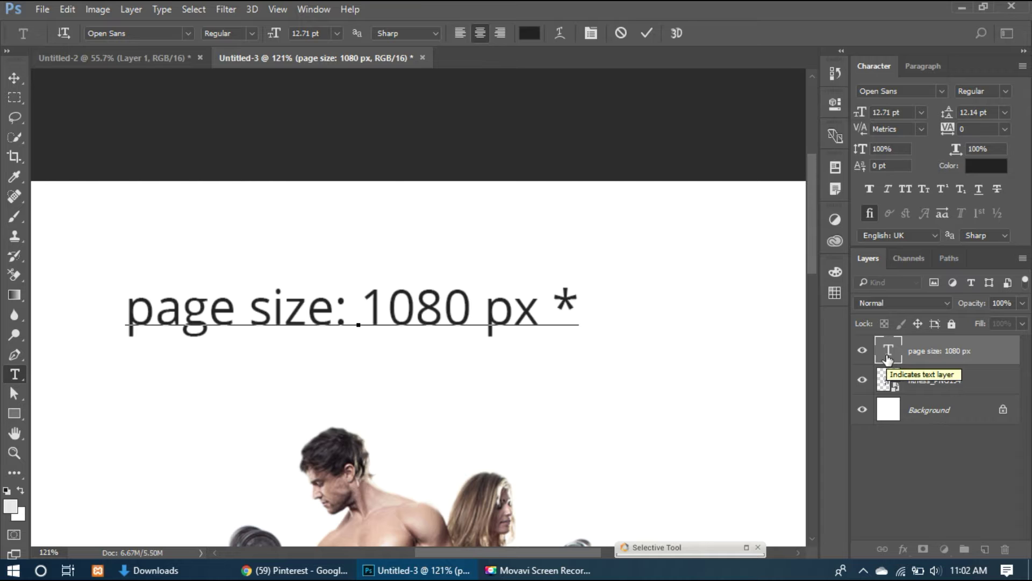
pyautogui.write(' 1080')
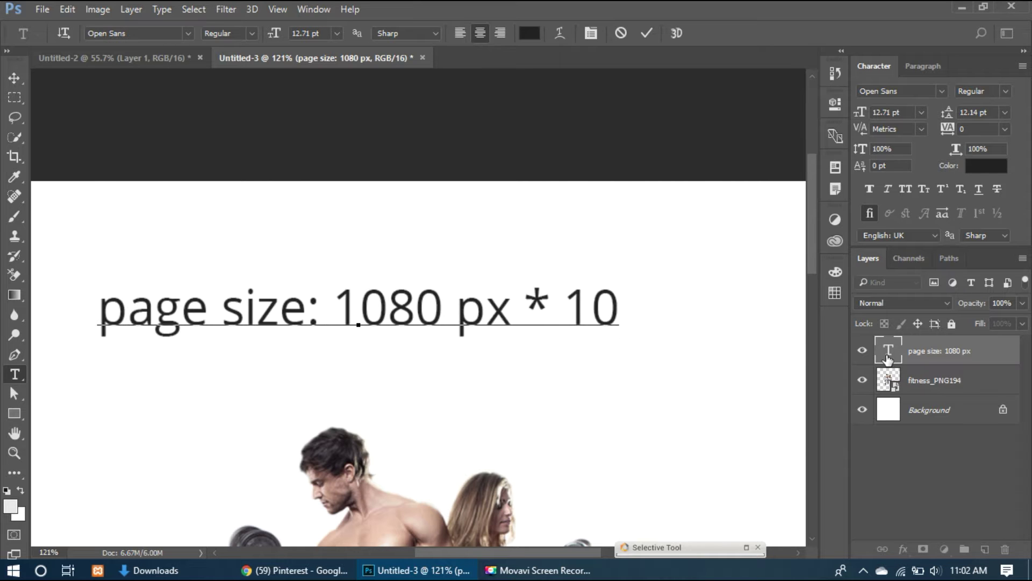
pyautogui.write(' px')
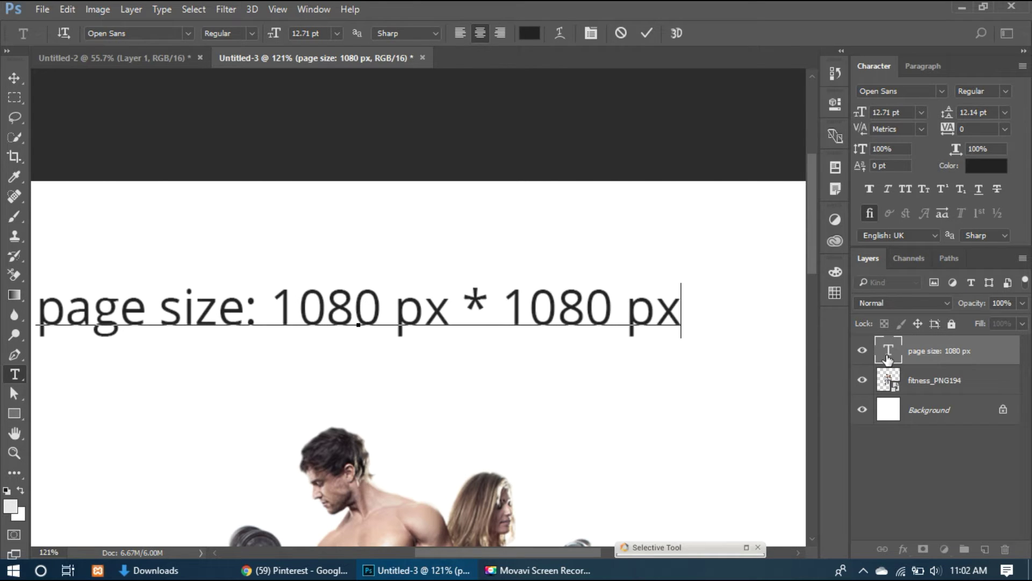
pyautogui.click(647, 33)
pyautogui.press('v')
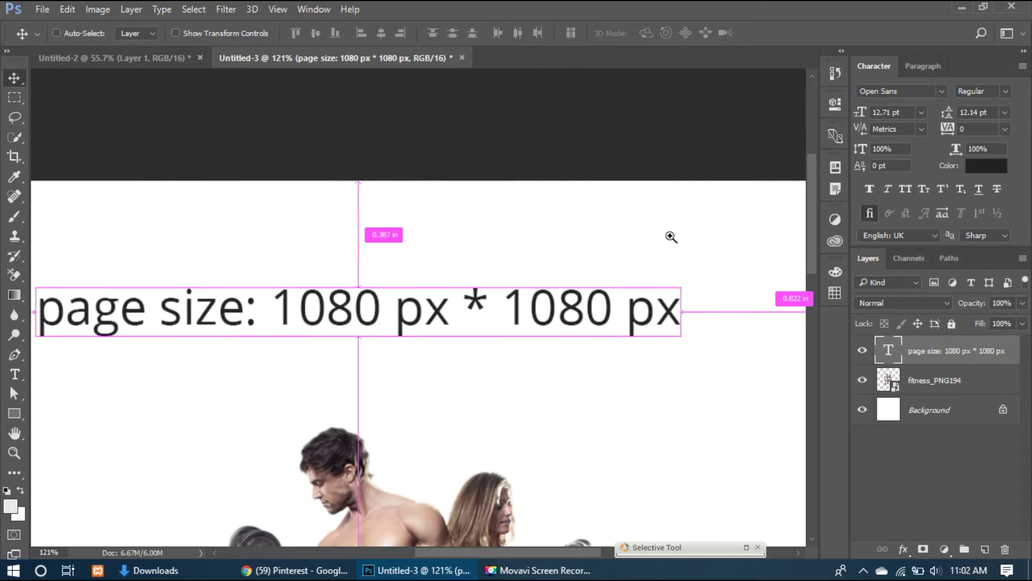
# - Delete the page size text layer while keeping the fitness image layer
pyautogui.scroll(-3, 673, 235)
pyautogui.keyDown('shift'); pyautogui.click(964, 389); pyautogui.keyUp('shift')
pyautogui.press('Delete')
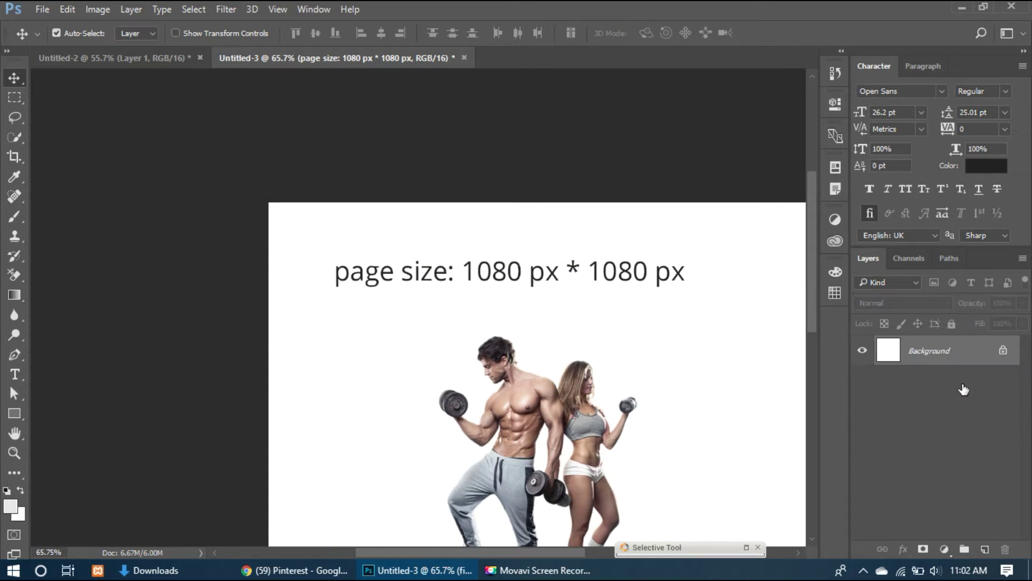
pyautogui.hotkey('ctrl', 'z')
pyautogui.scroll(-3, 720, 383)
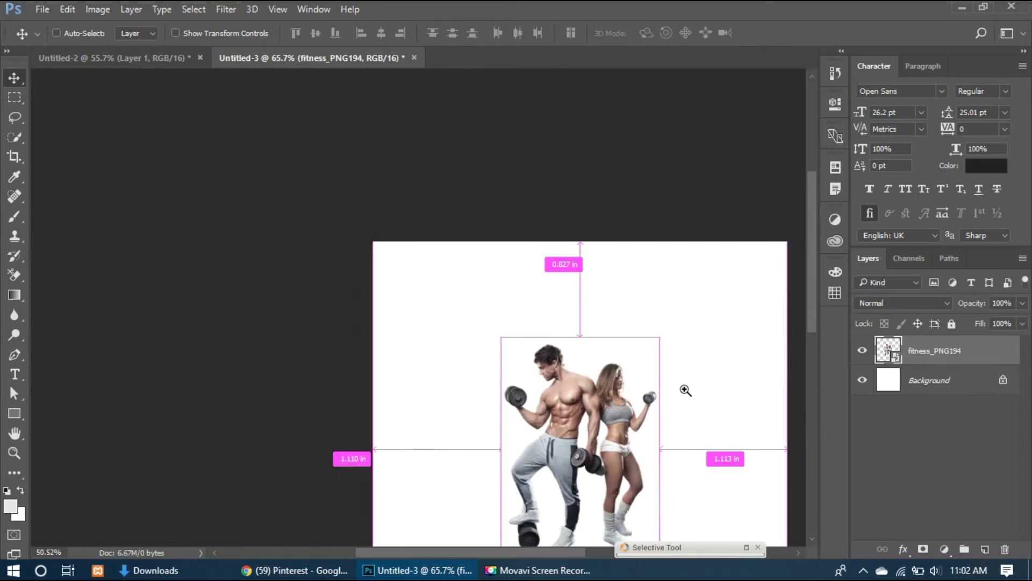
pyautogui.scroll(1, 434, 307)
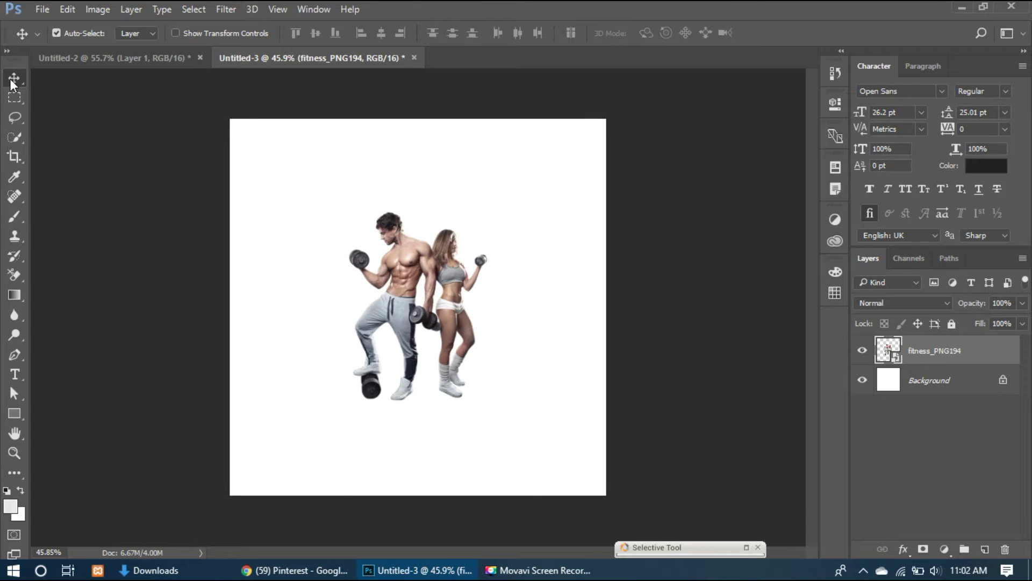
# - Move the couple image to the canvas's lower-left corner and enlarge it to about 41%, extending past the lower edge
pyautogui.moveTo(371, 335); pyautogui.dragTo(261, 426)
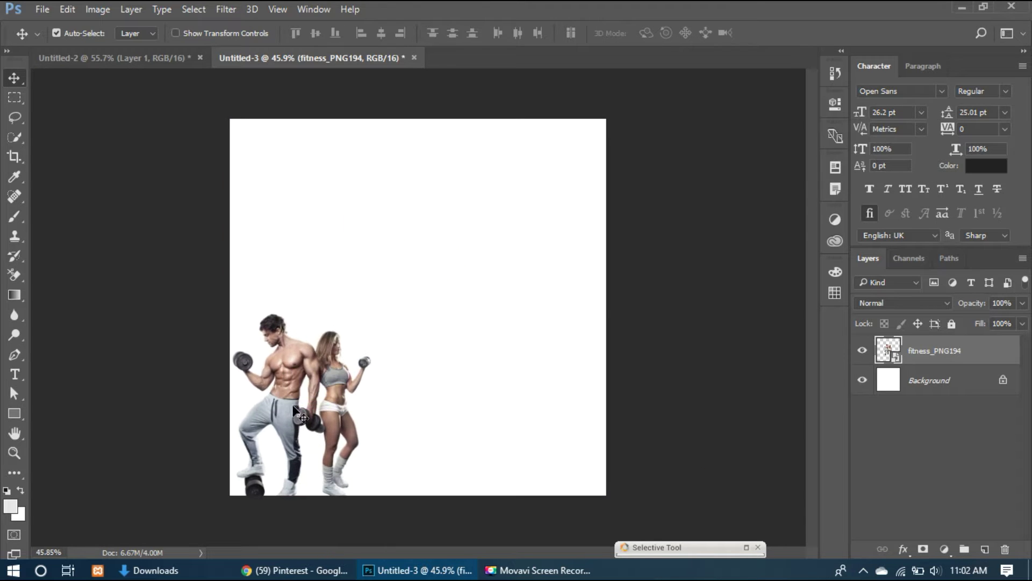
pyautogui.hotkey('ctrl', 't')
pyautogui.moveTo(375, 307); pyautogui.dragTo(560, 194)
pyautogui.moveTo(405, 251); pyautogui.dragTo(405, 401)
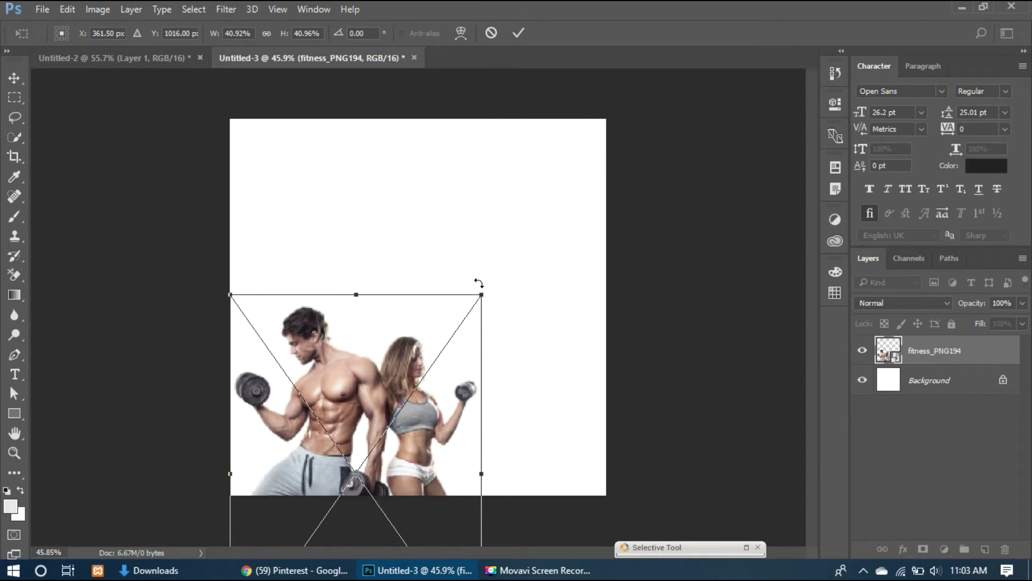
# - Enlarge the couple image to about 50% and align its bounding box with the canvas's left edge
pyautogui.moveTo(486, 292); pyautogui.dragTo(578, 221)
pyautogui.moveTo(488, 347); pyautogui.dragTo(475, 378)
pyautogui.moveTo(539, 229); pyautogui.dragTo(529, 244)
pyautogui.hotkey('shift', 'Right')
pyautogui.hotkey('shift', 'Right')
pyautogui.hotkey('shift', 'Right')
pyautogui.hotkey('shift', 'Right')
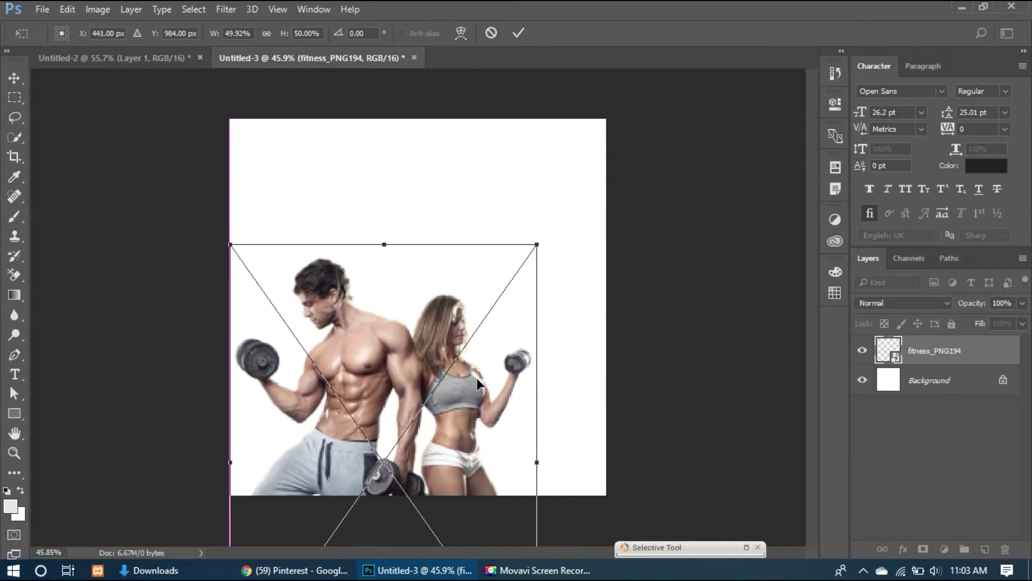
pyautogui.press('Return')
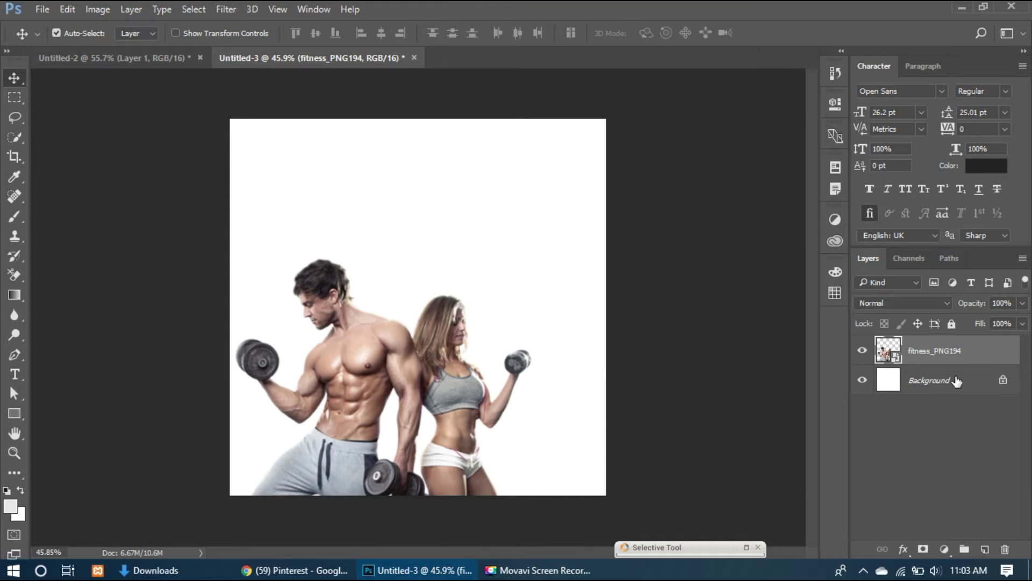
# - Draw a light grey three-sided polygon pointing right at the canvas's upper-left corner, directly above the Background layer
pyautogui.click(958, 381)
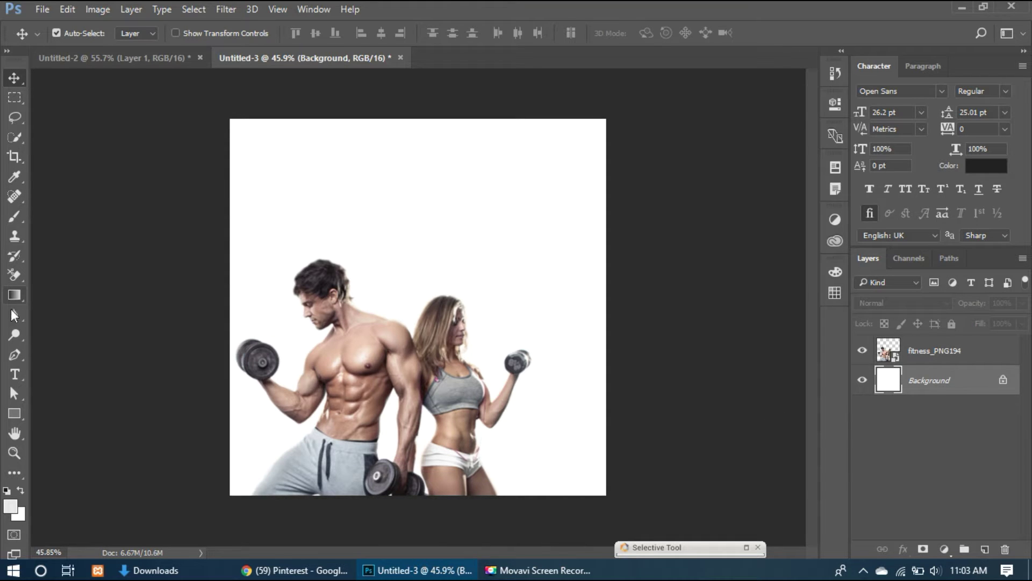
pyautogui.click(17, 412)
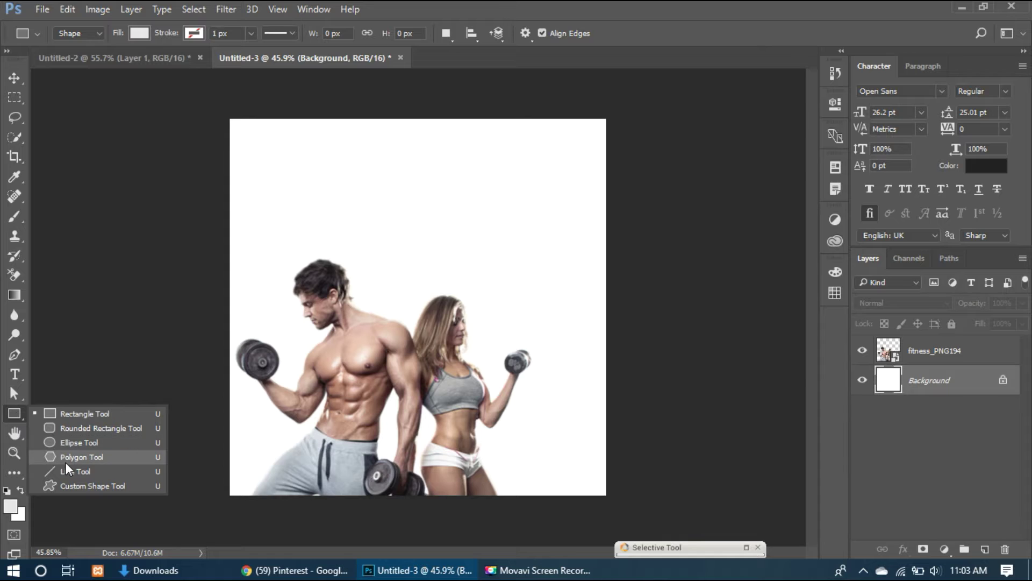
pyautogui.click(67, 462)
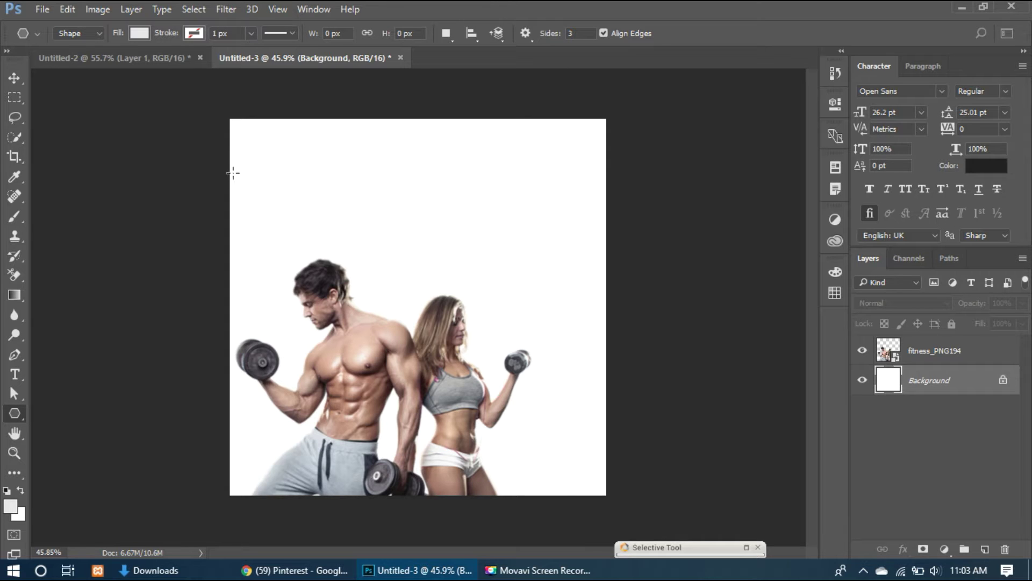
pyautogui.moveTo(241, 158); pyautogui.dragTo(297, 170)
pyautogui.rightClick(15, 78)
pyautogui.click(59, 92)
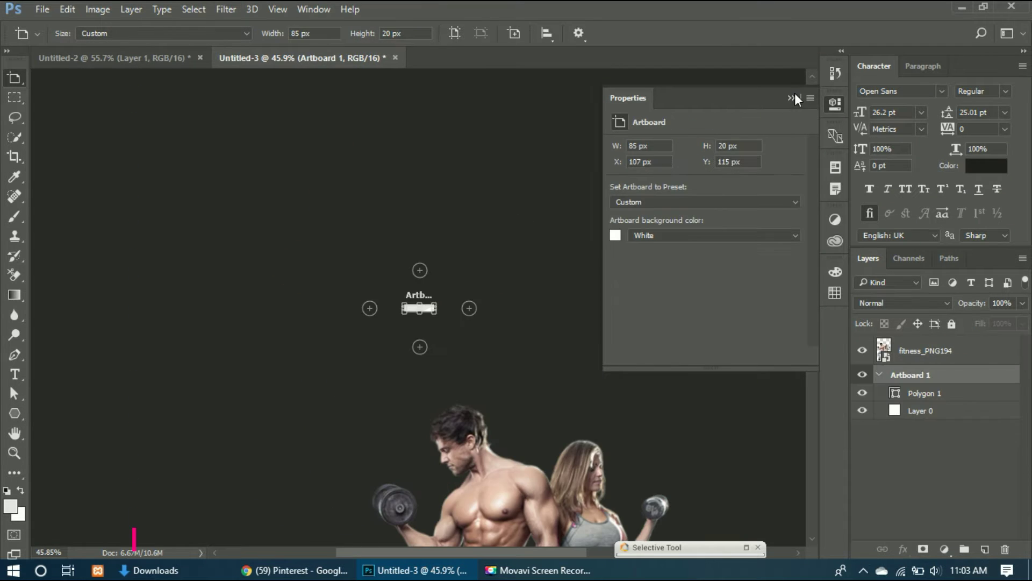
pyautogui.click(795, 96)
pyautogui.hotkey('ctrl', 'z')
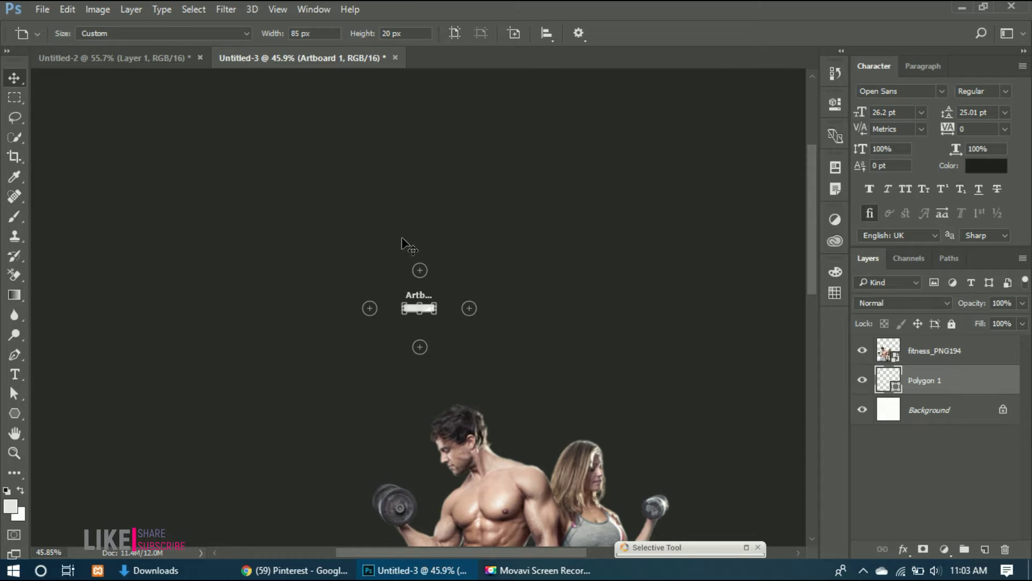
# - Move the triangle right and down so it sits flush in the canvas's upper-left corner
pyautogui.rightClick(14, 78)
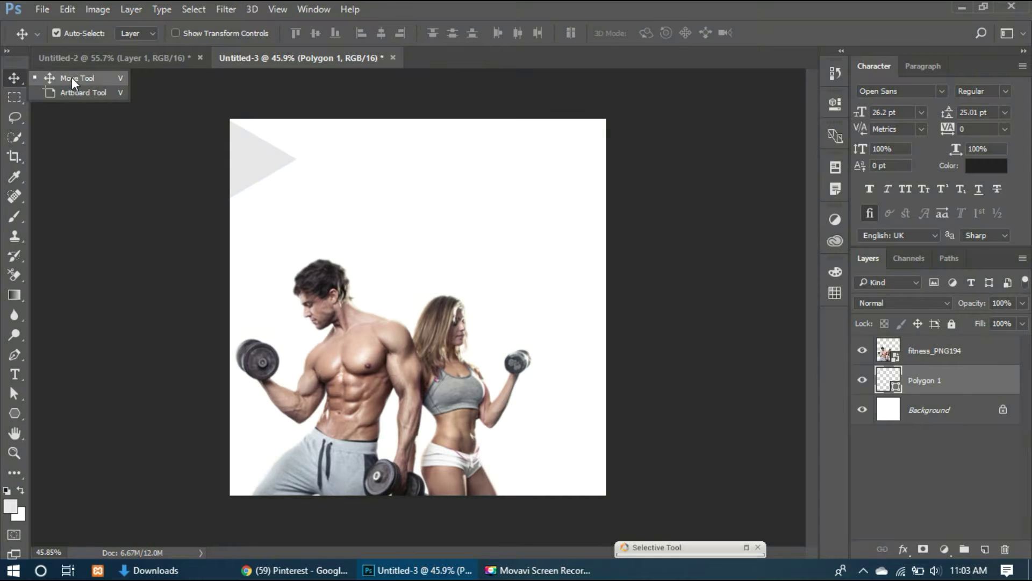
pyautogui.click(72, 78)
pyautogui.moveTo(261, 168)
pyautogui.mouseDown()
pyautogui.moveTo(289, 179)
pyautogui.moveTo(277, 178)
pyautogui.mouseUp()
# - Change the triangle's fill colour to teal, 05a7b5
pyautogui.doubleClick(895, 379)
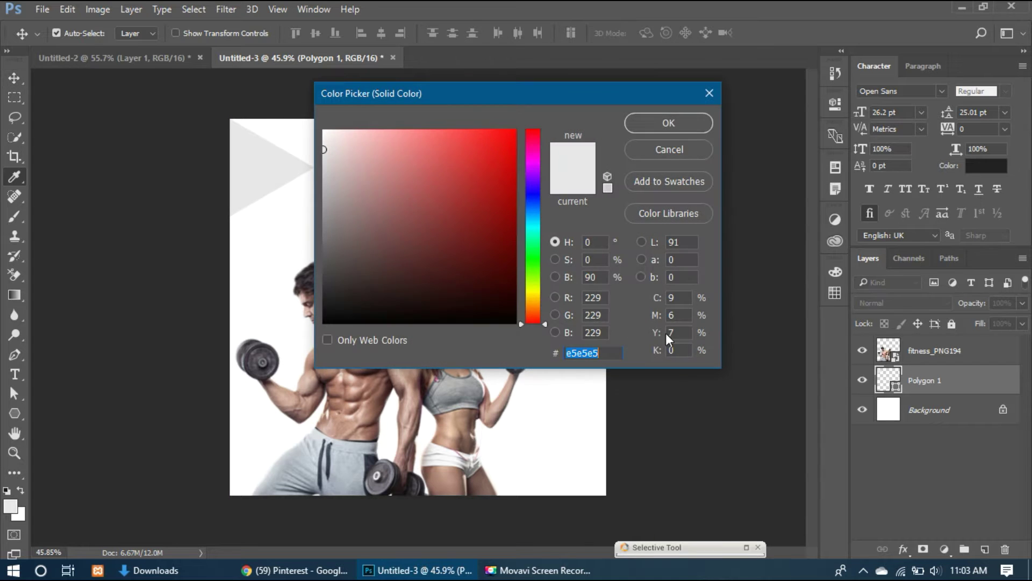
pyautogui.click(533, 224)
pyautogui.click(511, 186)
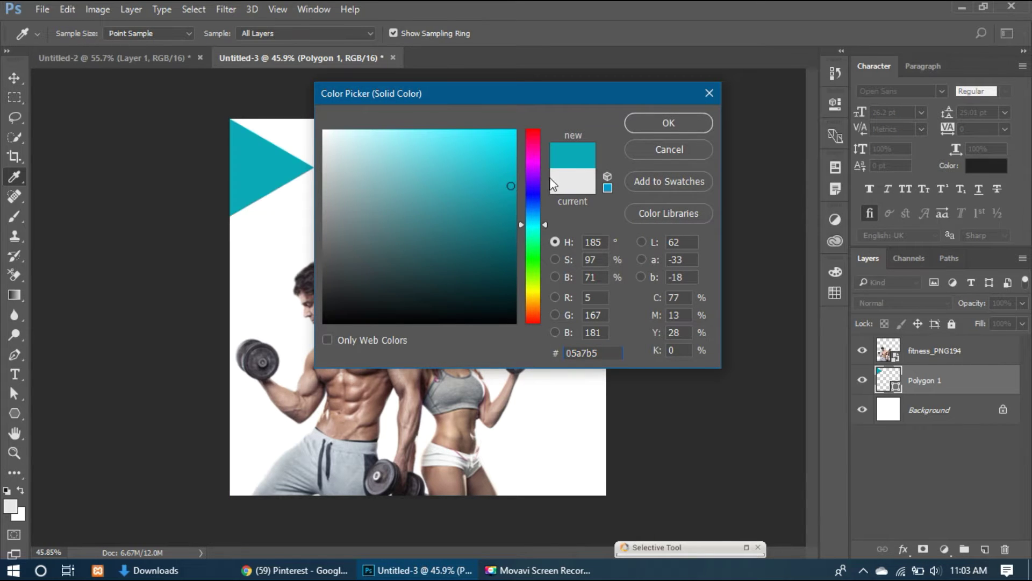
pyautogui.click(655, 128)
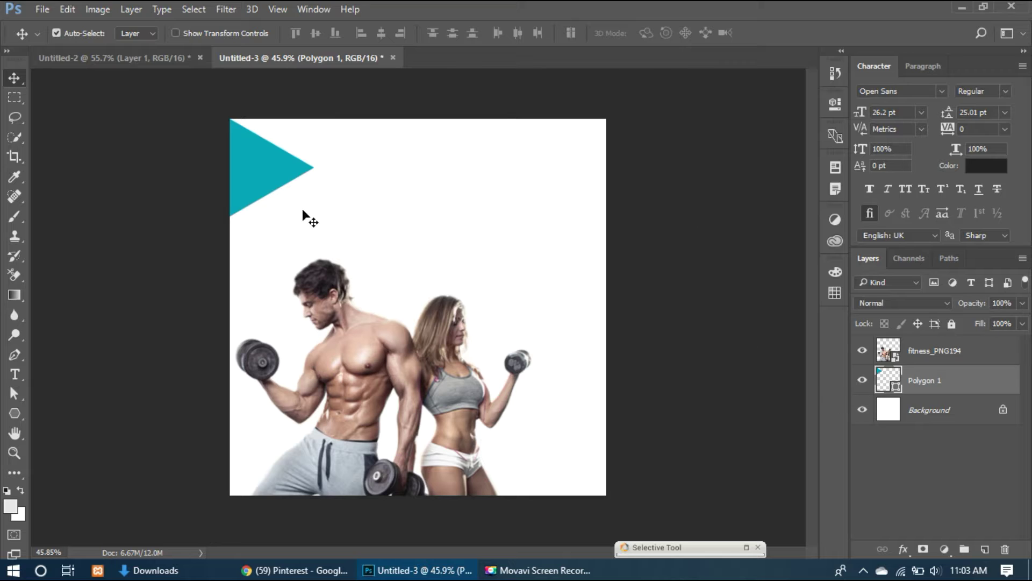
# - Duplicate the teal triangle slightly below itself and change the original triangle's fill colour to light cyan, 35ddec
pyautogui.moveTo(253, 178); pyautogui.dragTo(254, 207)
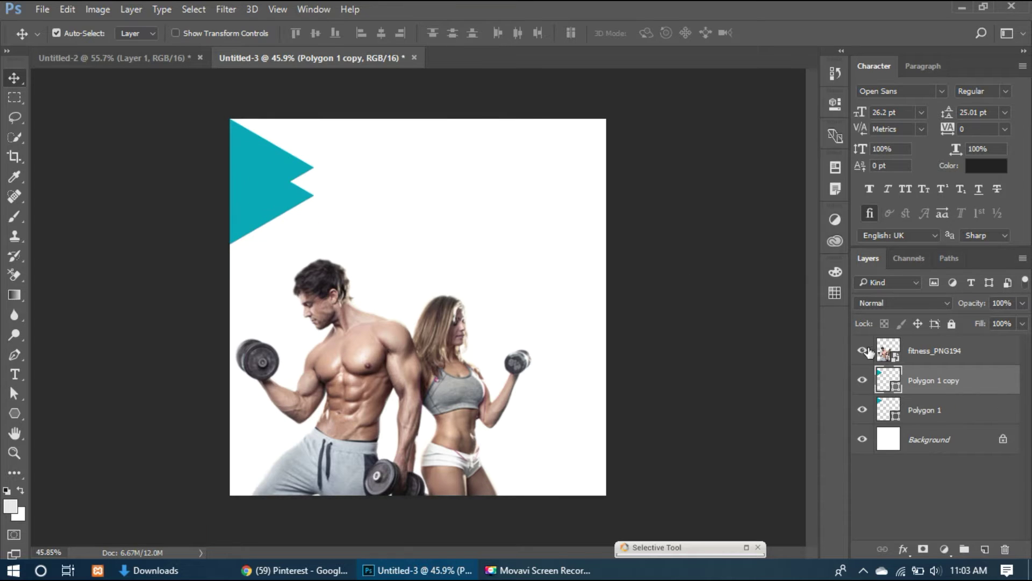
pyautogui.doubleClick(886, 410)
pyautogui.click(474, 144)
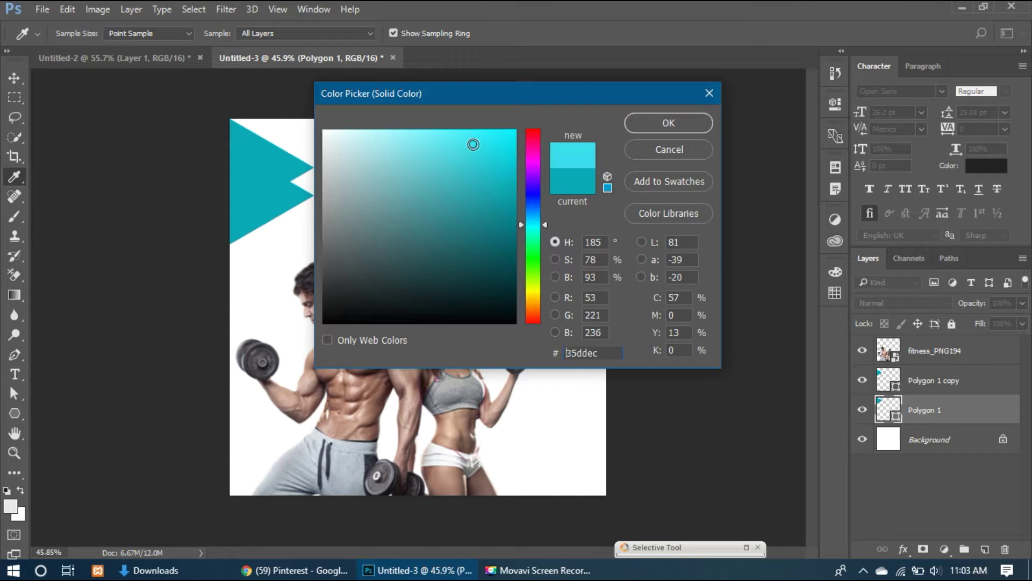
pyautogui.click(666, 123)
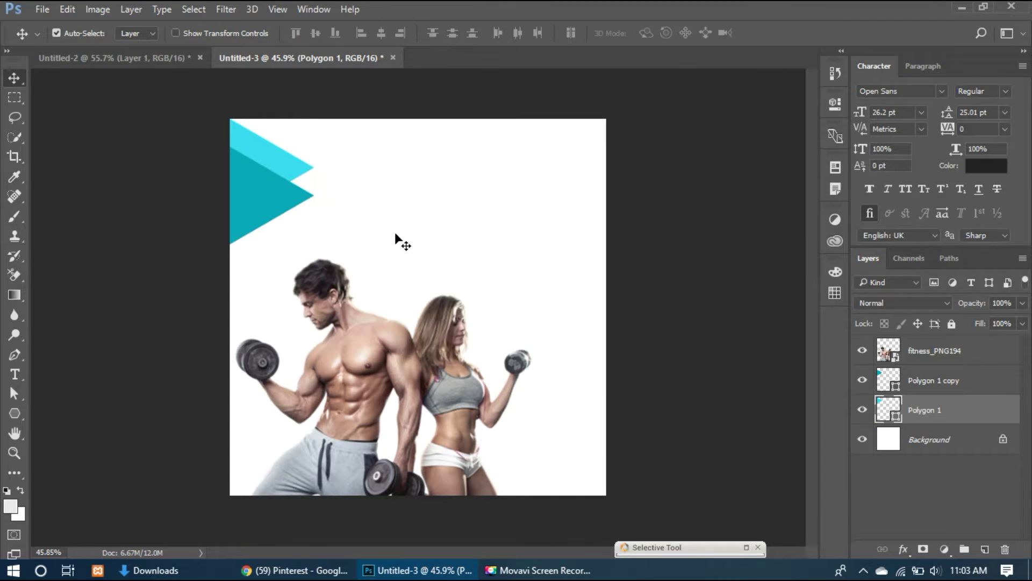
# - Place the light cyan triangle's layer above the teal copy and shift the teal copy slightly up
pyautogui.click(291, 207)
pyautogui.moveTo(944, 410); pyautogui.dragTo(941, 371)
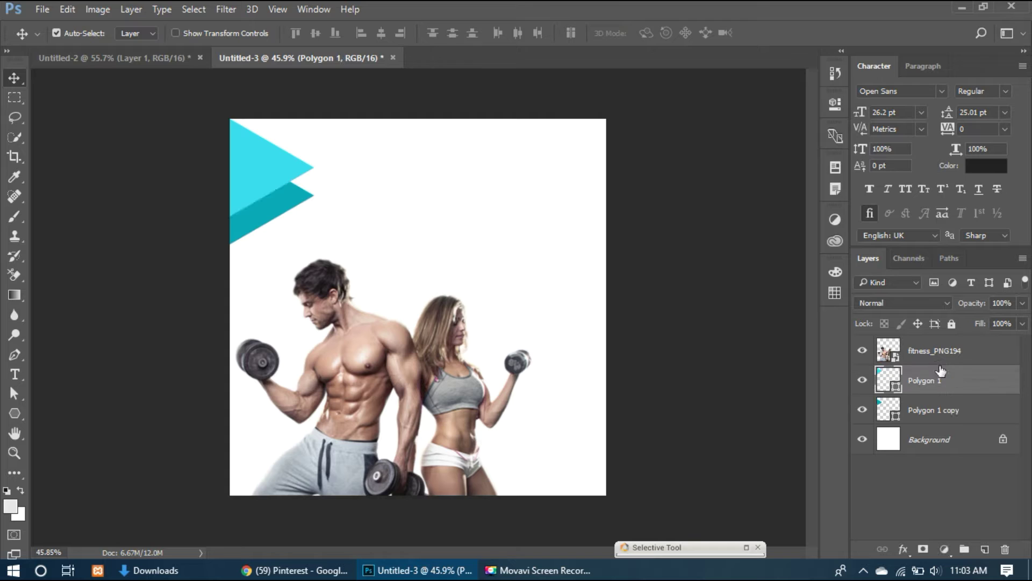
pyautogui.click(282, 203)
pyautogui.moveTo(281, 203); pyautogui.dragTo(282, 194)
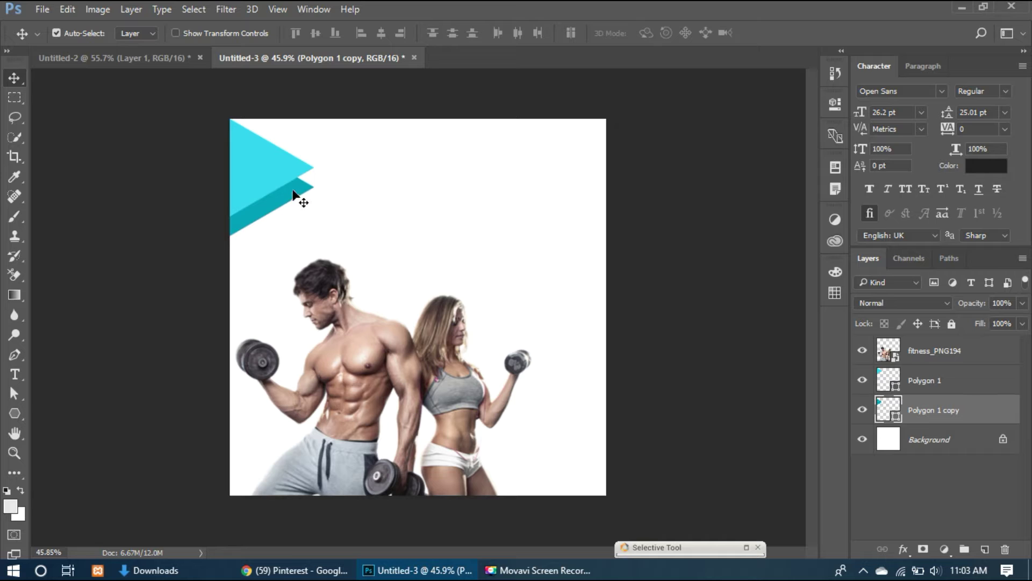
# - Enlarge both triangles together and shift them up so the canvas's top edge crops the cyan one
pyautogui.keyDown('shift'); pyautogui.click(280, 159); pyautogui.keyUp('shift')
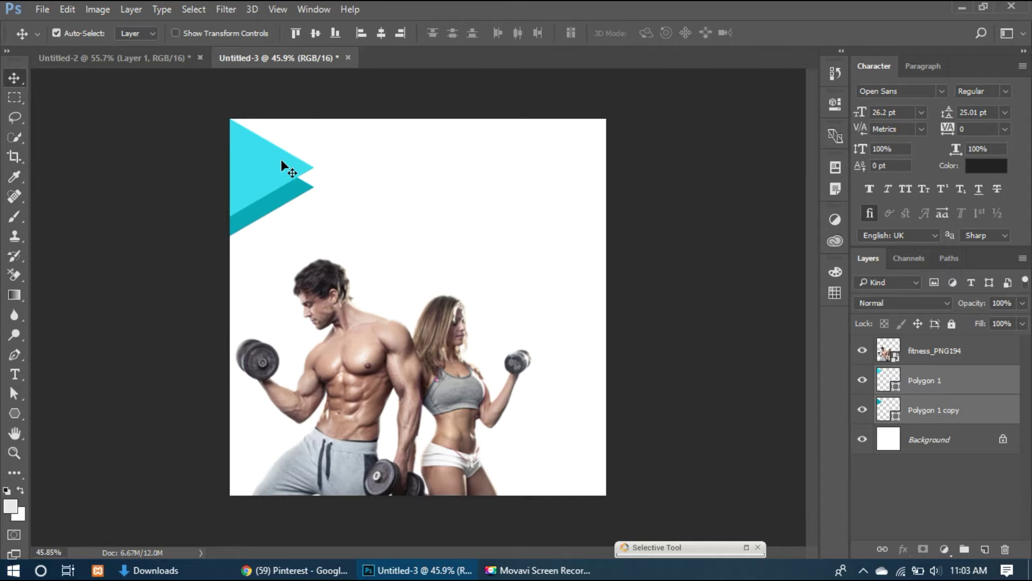
pyautogui.hotkey('ctrl', 't')
pyautogui.moveTo(314, 235); pyautogui.dragTo(376, 296)
pyautogui.moveTo(335, 221); pyautogui.dragTo(333, 183)
pyautogui.press('Return')
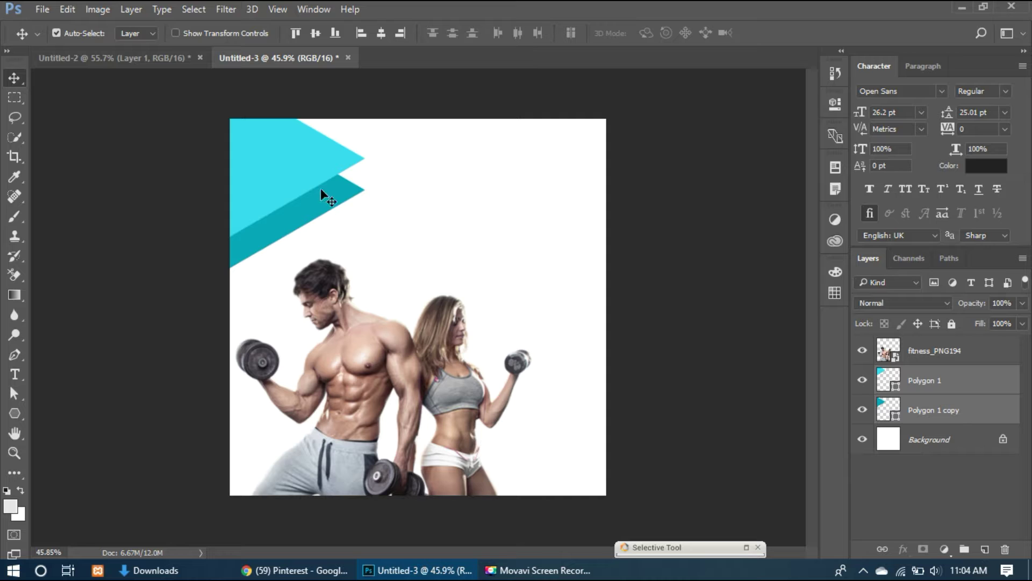
# - Duplicate both triangles to the canvas's lower-left area and stack the copies above the couple image
pyautogui.moveTo(314, 182); pyautogui.dragTo(312, 415)
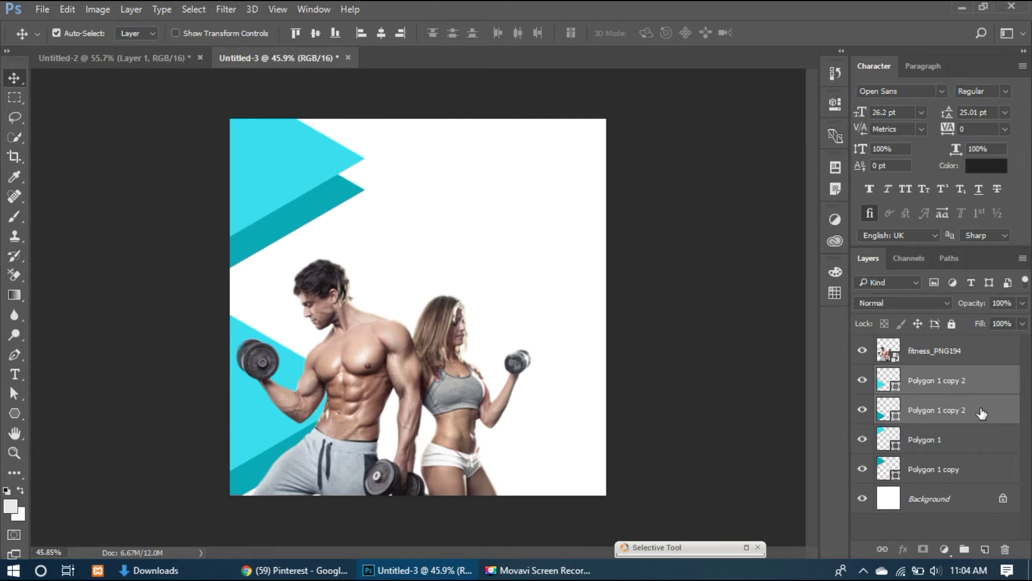
pyautogui.moveTo(984, 413); pyautogui.dragTo(966, 370)
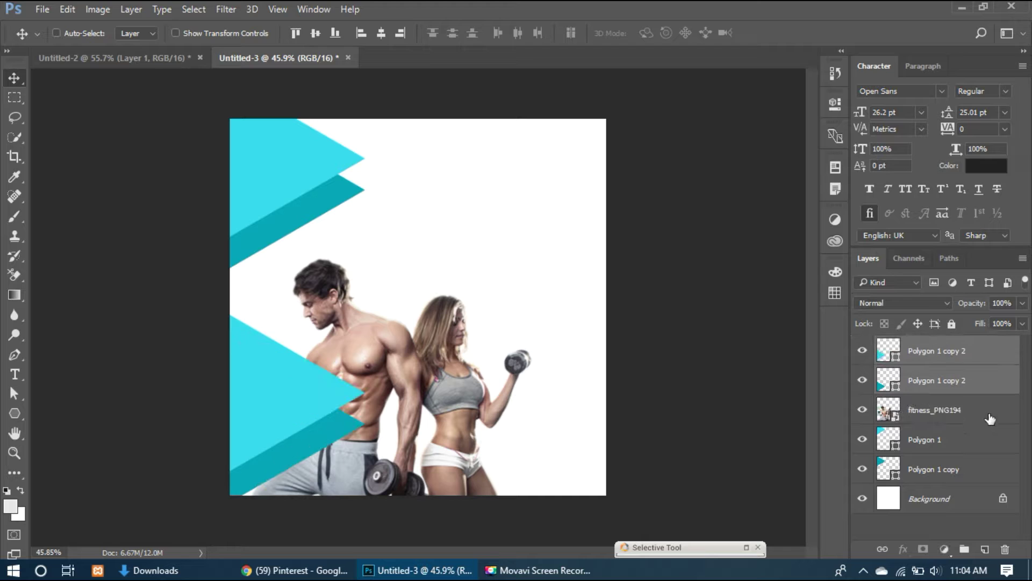
# - Enlarge the two lower triangle copies to about 242% and position them along the left edge over the couple
pyautogui.hotkey('ctrl', 't')
pyautogui.moveTo(368, 315); pyautogui.dragTo(438, 215)
pyautogui.scroll(-2, 541, 283)
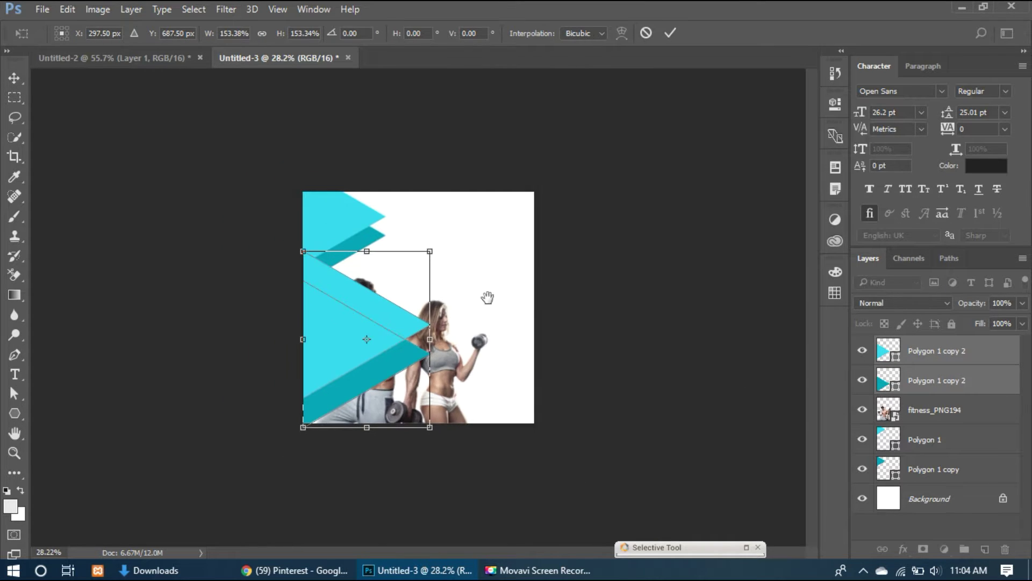
pyautogui.moveTo(430, 427); pyautogui.dragTo(540, 481)
pyautogui.moveTo(446, 378); pyautogui.dragTo(446, 395)
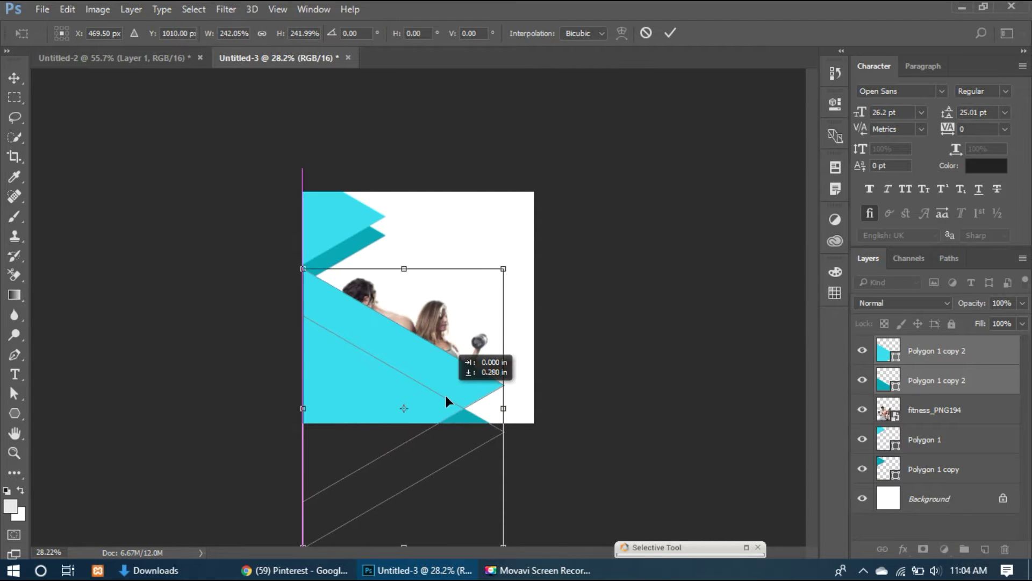
pyautogui.press('Return')
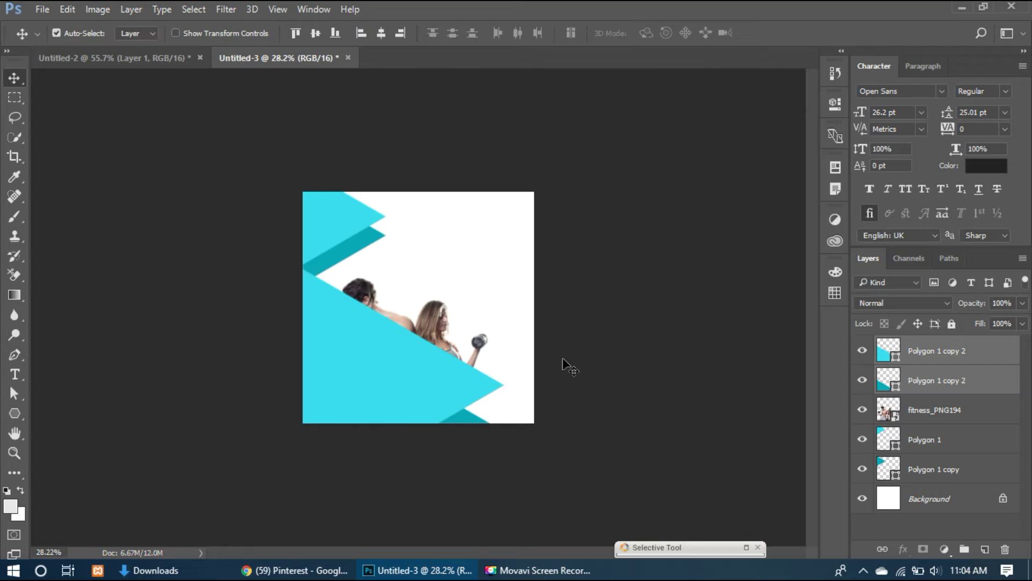
pyautogui.moveTo(440, 381); pyautogui.dragTo(439, 363)
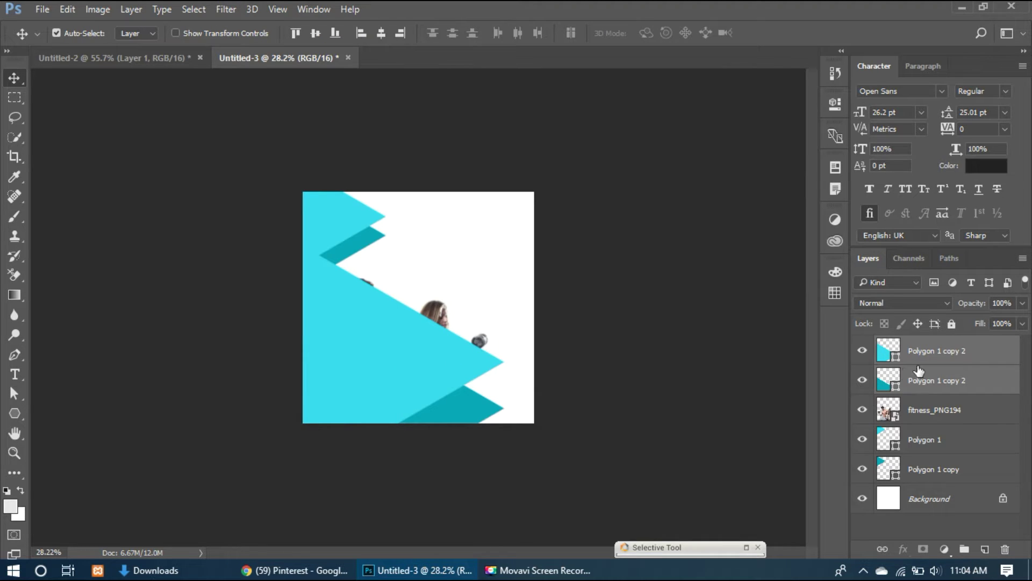
# - Lower the opacity of both large triangle copies to 28%
pyautogui.click(1021, 303)
pyautogui.moveTo(966, 321); pyautogui.dragTo(984, 322)
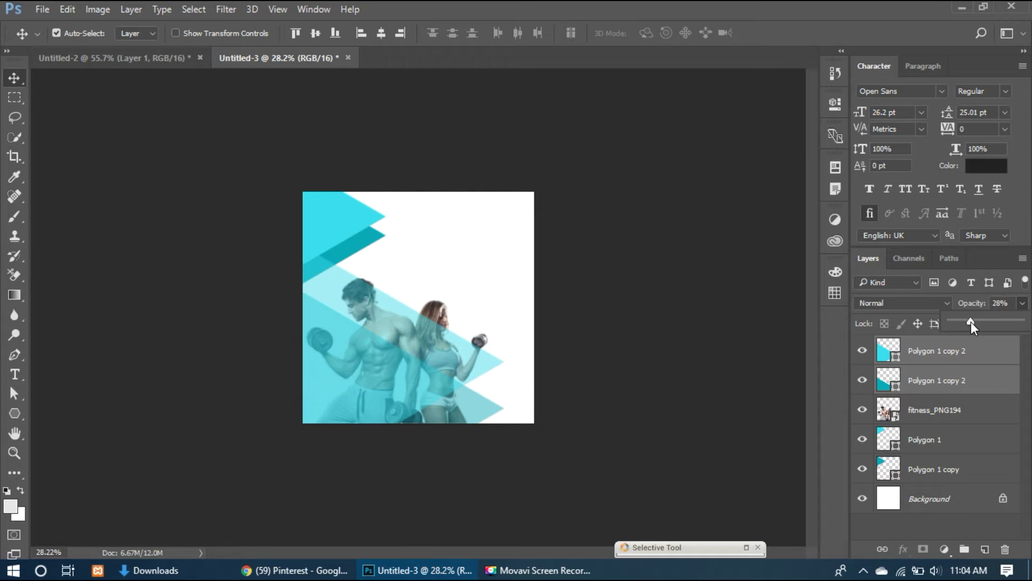
pyautogui.scroll(4, 459, 388)
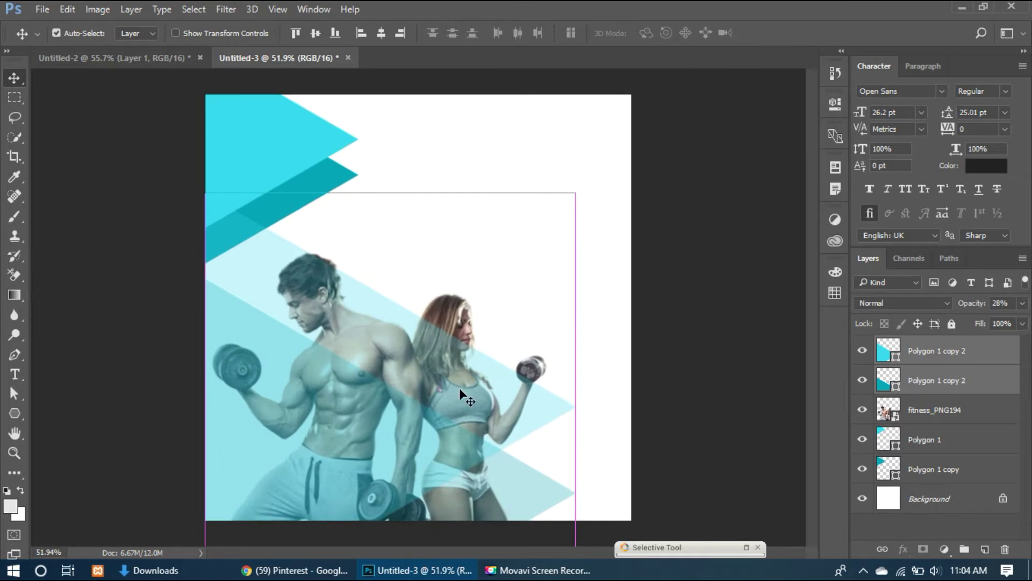
# - Move the large light cyan triangle down so its upper edge sits just above the teal one's
pyautogui.click(931, 382)
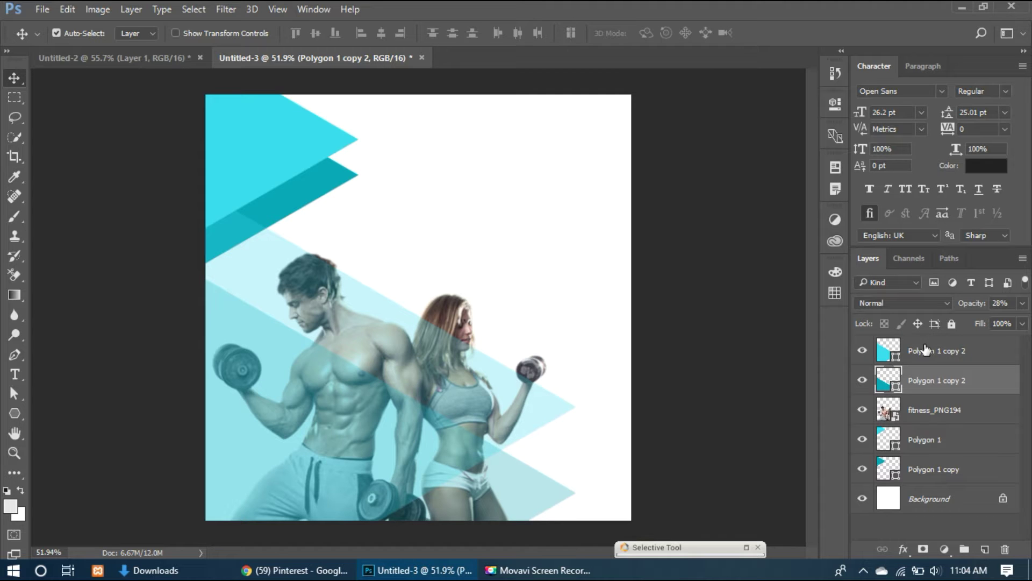
pyautogui.click(924, 349)
pyautogui.moveTo(404, 369); pyautogui.dragTo(404, 436)
# - Move both translucent triangles down together so they cover only the canvas's lower-left corner
pyautogui.click(941, 380)
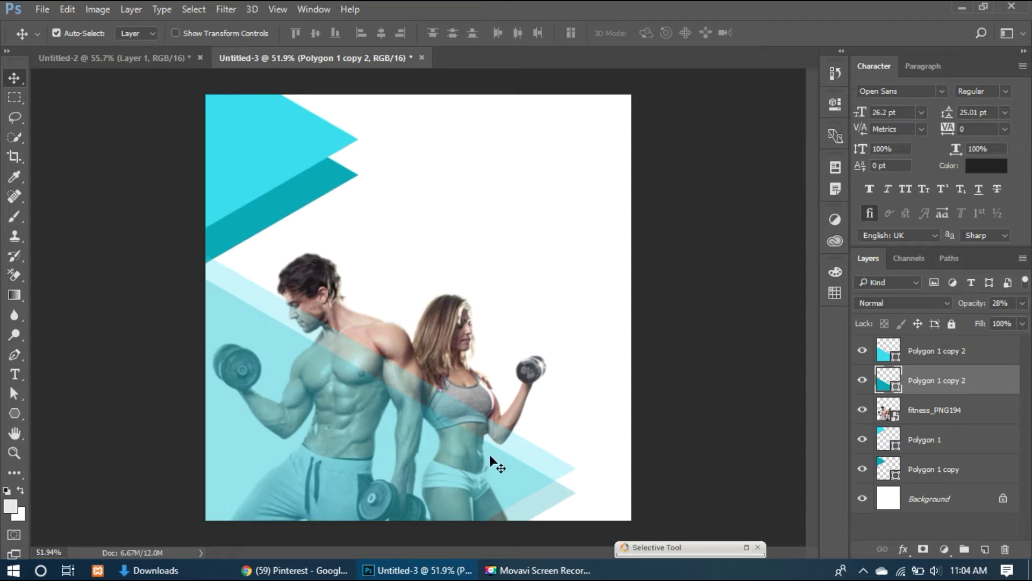
pyautogui.keyDown('shift'); pyautogui.click(960, 352); pyautogui.keyUp('shift')
pyautogui.moveTo(538, 459); pyautogui.dragTo(534, 524)
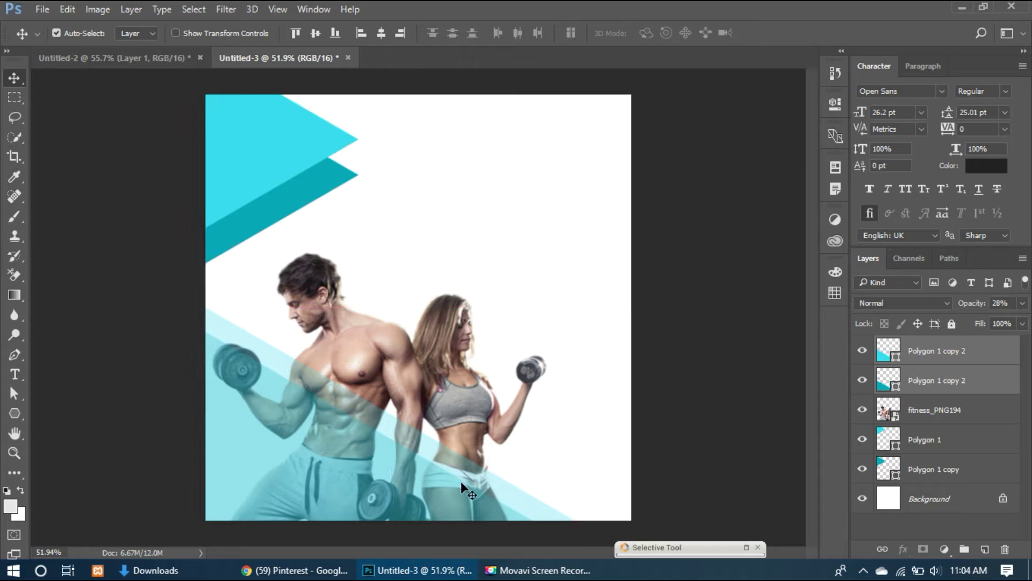
pyautogui.moveTo(461, 482); pyautogui.dragTo(456, 490)
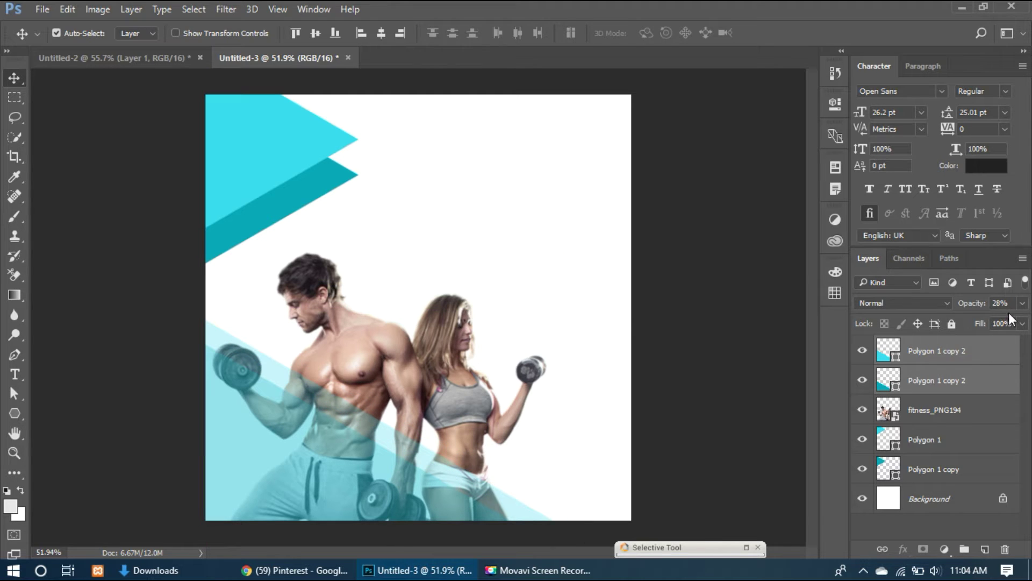
# - Raise the opacity of both translucent triangles to about 35% and deselect them
pyautogui.click(1023, 306)
pyautogui.moveTo(979, 321); pyautogui.dragTo(982, 321)
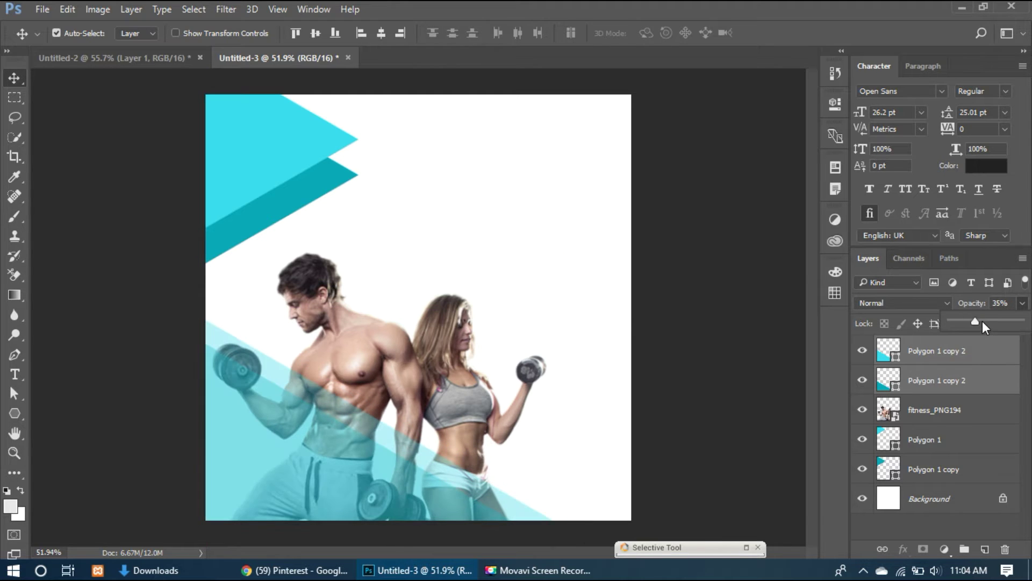
pyautogui.click(716, 351)
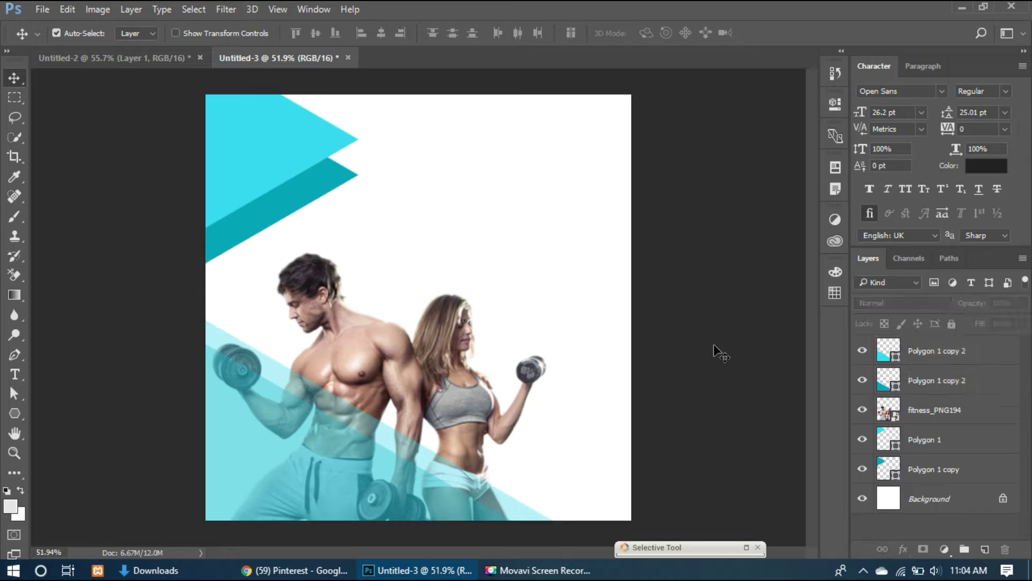
# - Duplicate the layer of the light cyan triangle in the canvas's upper-left corner
pyautogui.click(940, 440)
pyautogui.hotkey('ctrl', 'j')
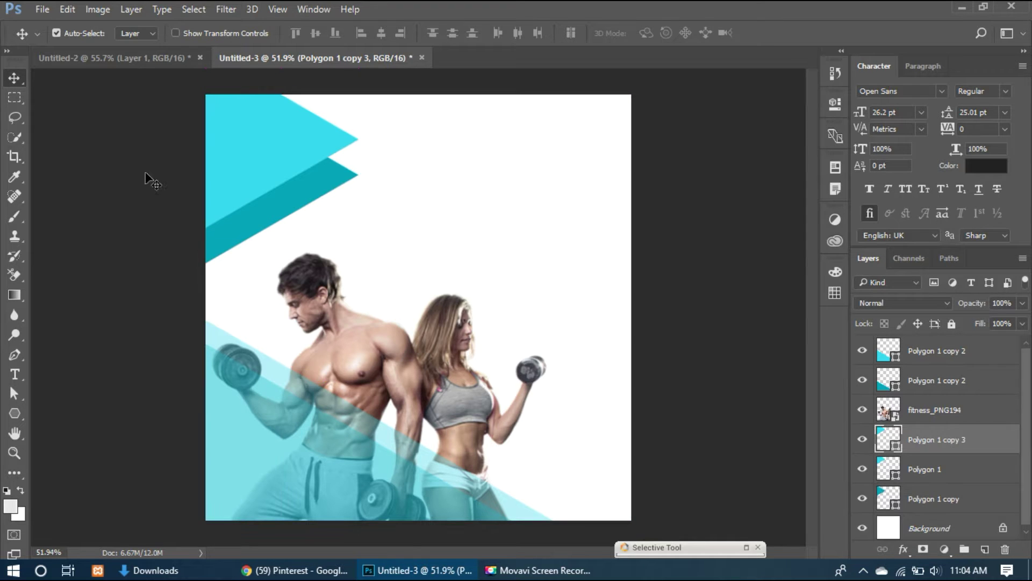
pyautogui.moveTo(321, 193); pyautogui.dragTo(441, 228)
pyautogui.hotkey('ctrl', 'a')
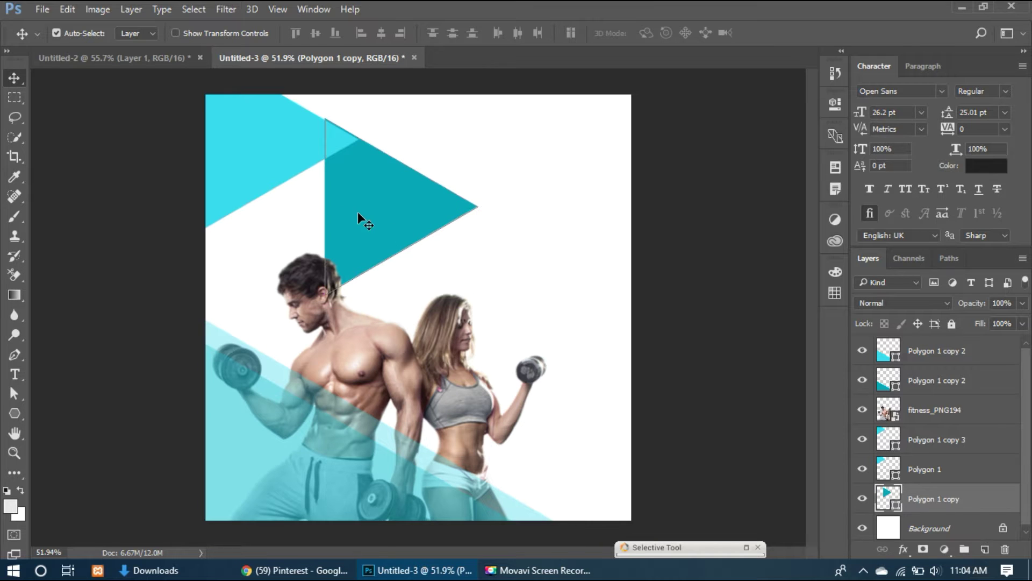
pyautogui.hotkey('ctrl', 'd')
pyautogui.hotkey('ctrl', 'alt', 'z')
pyautogui.hotkey('ctrl', 'alt', 'z')
pyautogui.hotkey('ctrl', 'alt', 'z')
# - Shrink the cyan triangle copy to a small accent right of centre and place duplicates near the top and beside the man's face
pyautogui.moveTo(330, 166); pyautogui.dragTo(504, 228)
pyautogui.hotkey('ctrl', 't')
pyautogui.moveTo(551, 297); pyautogui.dragTo(386, 118)
pyautogui.press('Return')
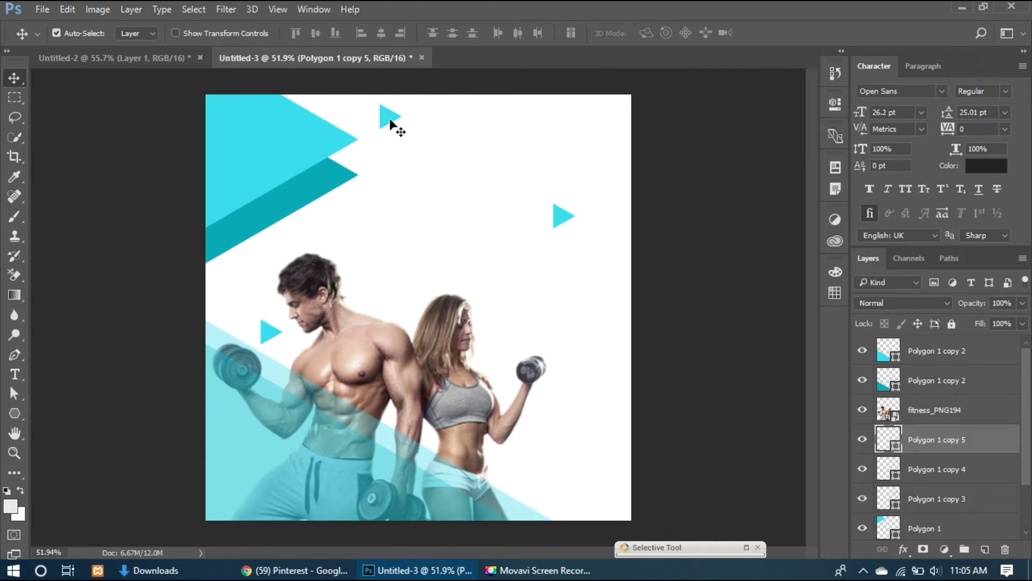
# - Scale the small triangle beside the man's face down to about 31%
pyautogui.click(272, 332)
pyautogui.scroll(5, 316, 330)
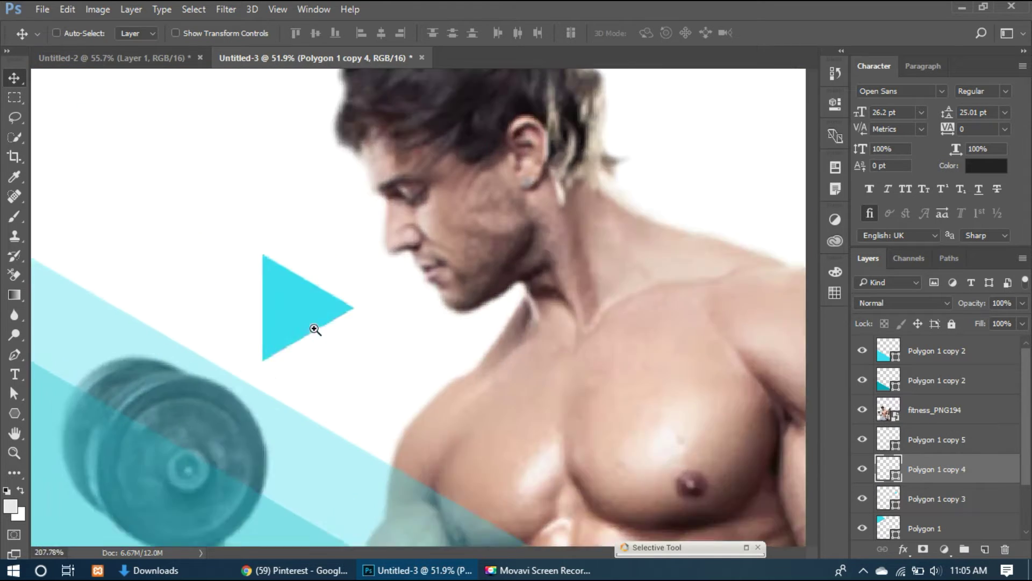
pyautogui.hotkey('ctrl', 't')
pyautogui.keyDown('alt'); pyautogui.moveTo(595, 372); pyautogui.dragTo(542, 331); pyautogui.keyUp('alt')
pyautogui.hotkey('ctrl', '0')
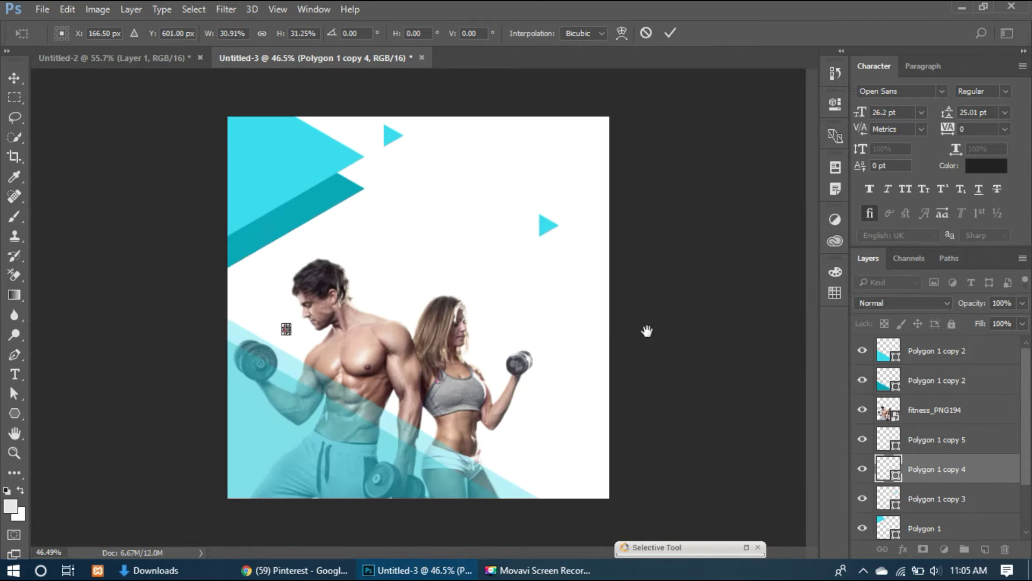
pyautogui.click(670, 34)
# - Duplicate the small triangle near the canvas's top to just above the man's head and make the copy smaller
pyautogui.moveTo(385, 144); pyautogui.dragTo(321, 239)
pyautogui.hotkey('ctrl', 'j')
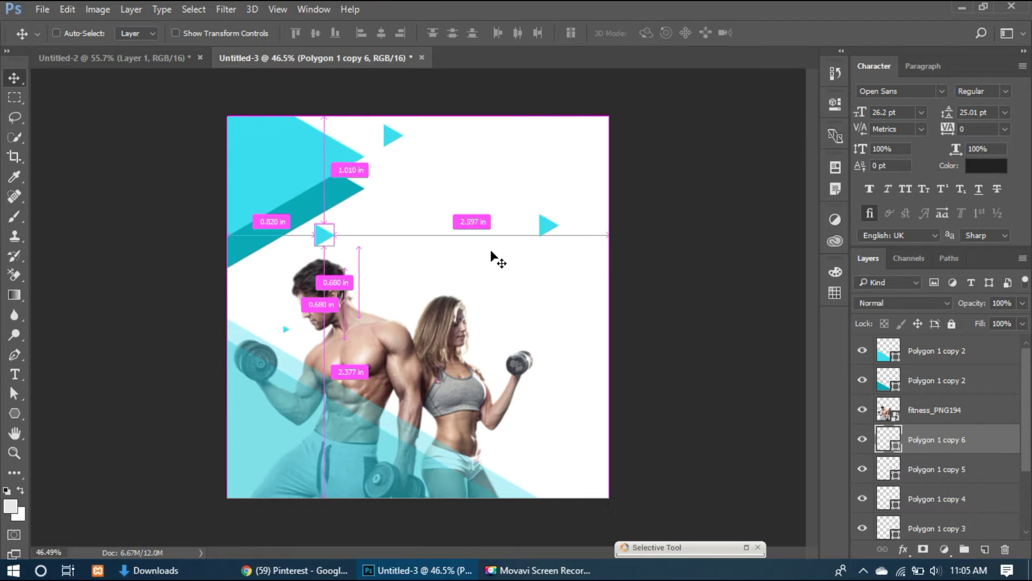
pyautogui.hotkey('ctrl', 't')
pyautogui.moveTo(331, 245); pyautogui.dragTo(325, 237)
pyautogui.press('Return')
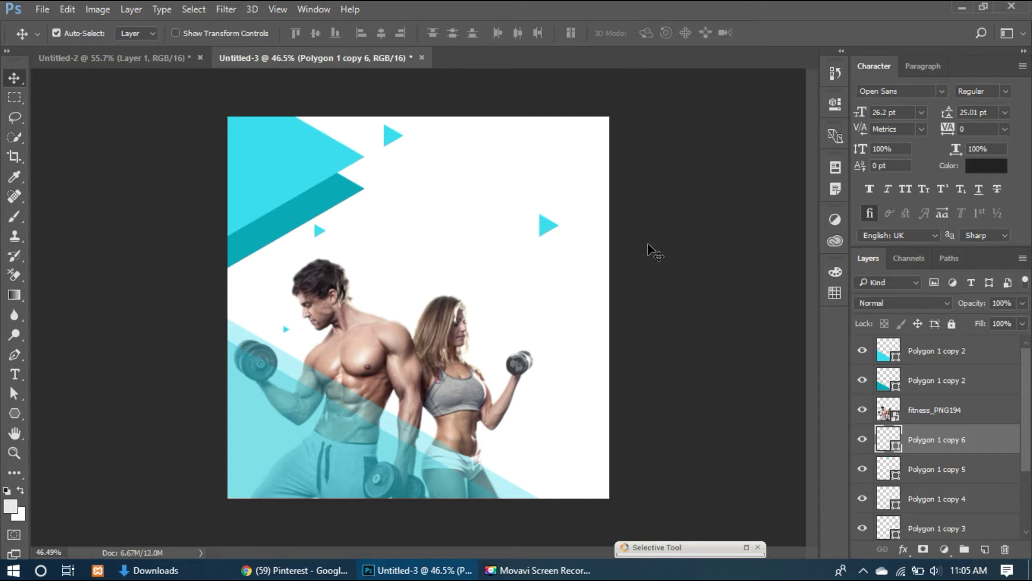
# - Add copies of the smaller triangle at the upper right and by the woman's hips, and shift the larger right-hand one slightly down
pyautogui.moveTo(322, 237); pyautogui.dragTo(588, 146)
pyautogui.click(710, 230)
pyautogui.moveTo(551, 232); pyautogui.dragTo(551, 250)
# - Add a text layer reading "Fitness" directly above the couple layer, near the top of the canvas
pyautogui.click(950, 350)
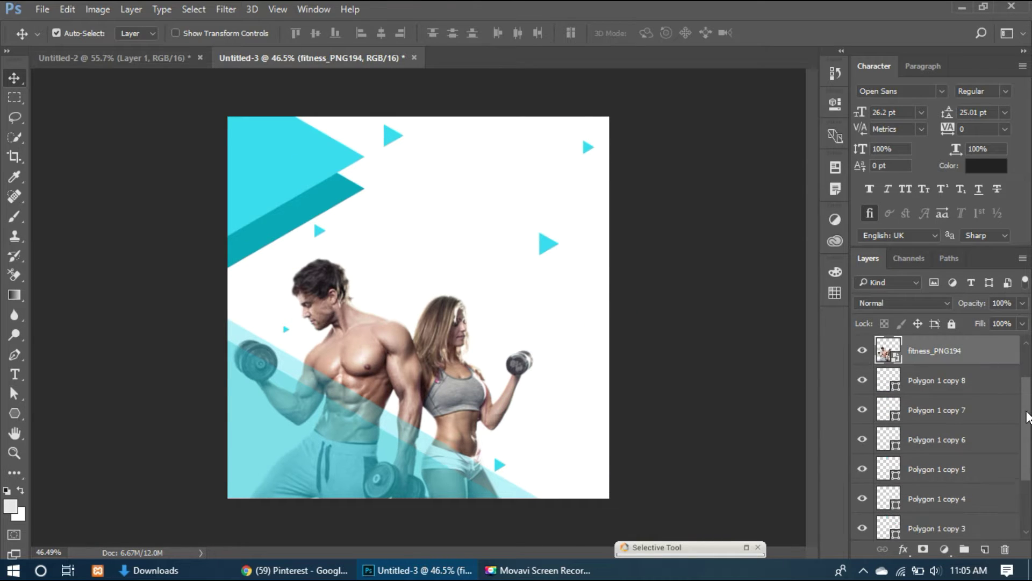
pyautogui.scroll(2, 1018, 354)
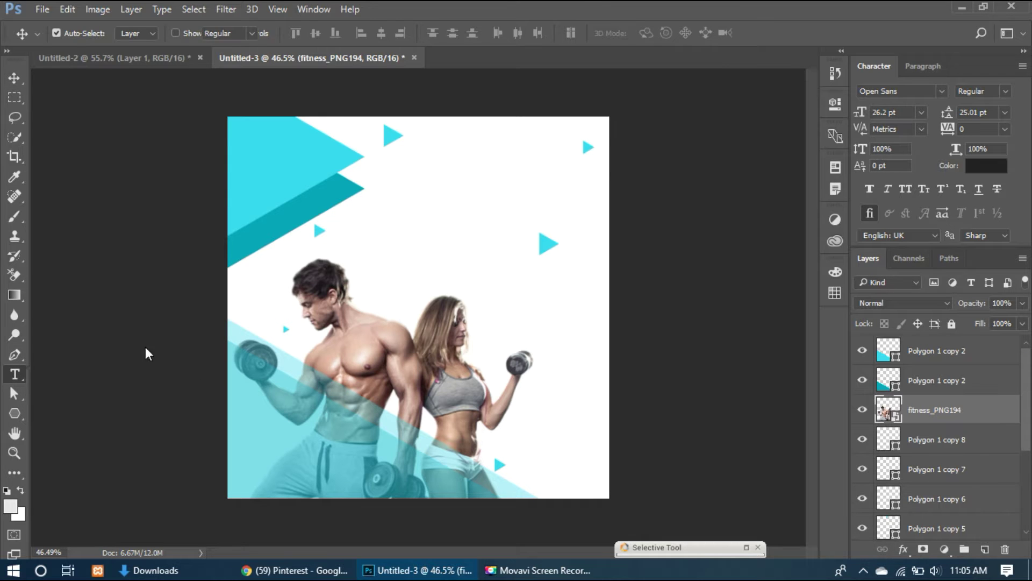
pyautogui.press('t')
pyautogui.click(422, 182)
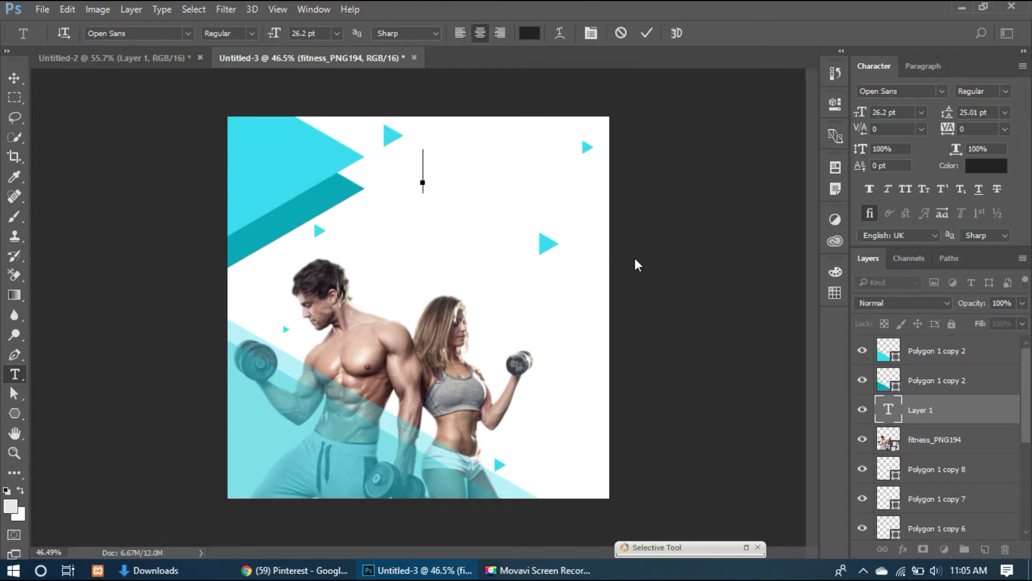
pyautogui.write('Fitness')
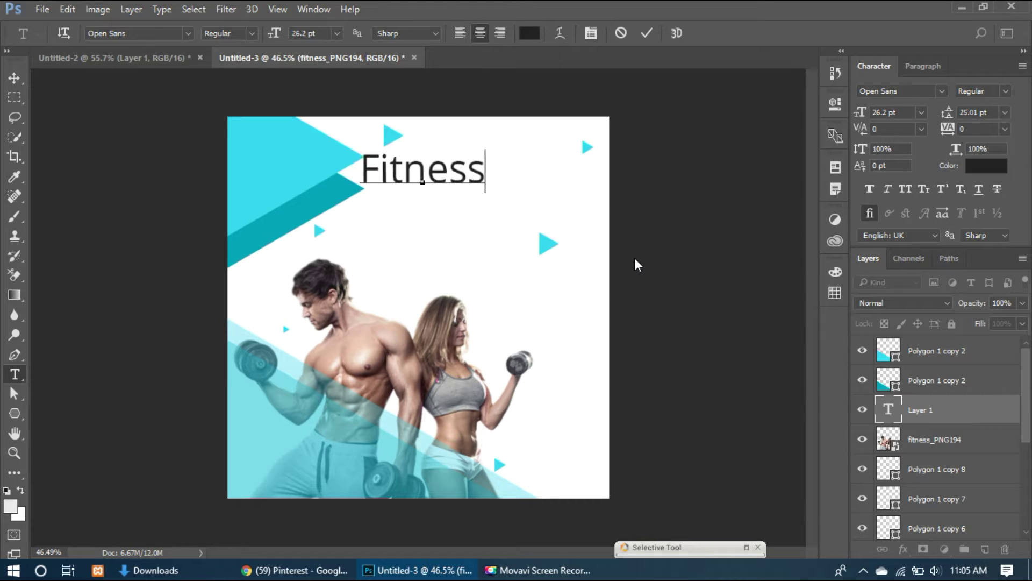
# - Add a second line reading "Workout" below "Fitness" and move the heading slightly right and down
pyautogui.press('Return')
pyautogui.write('wo')
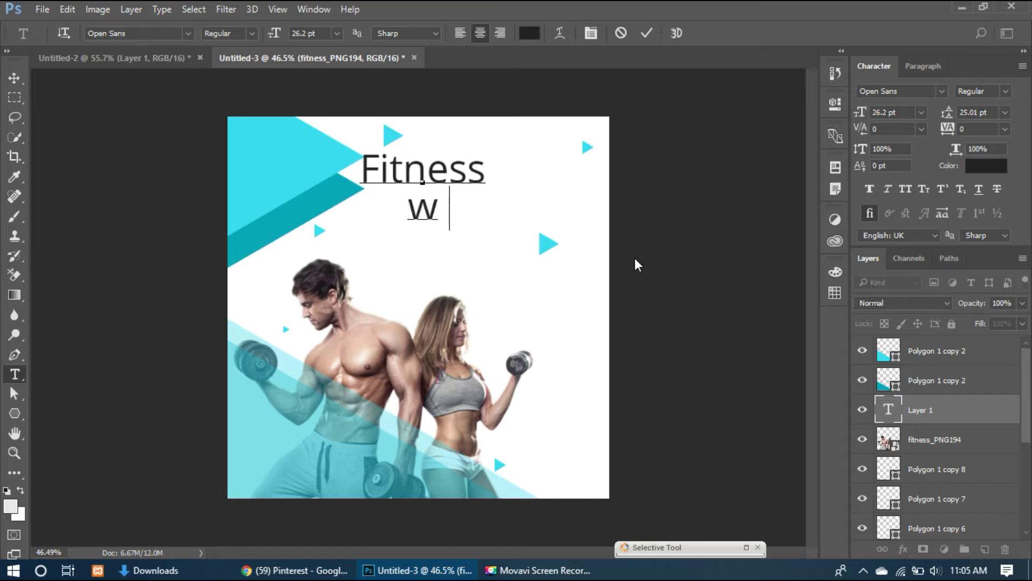
pyautogui.press('BackSpace')
pyautogui.press('BackSpace')
pyautogui.press('BackSpace')
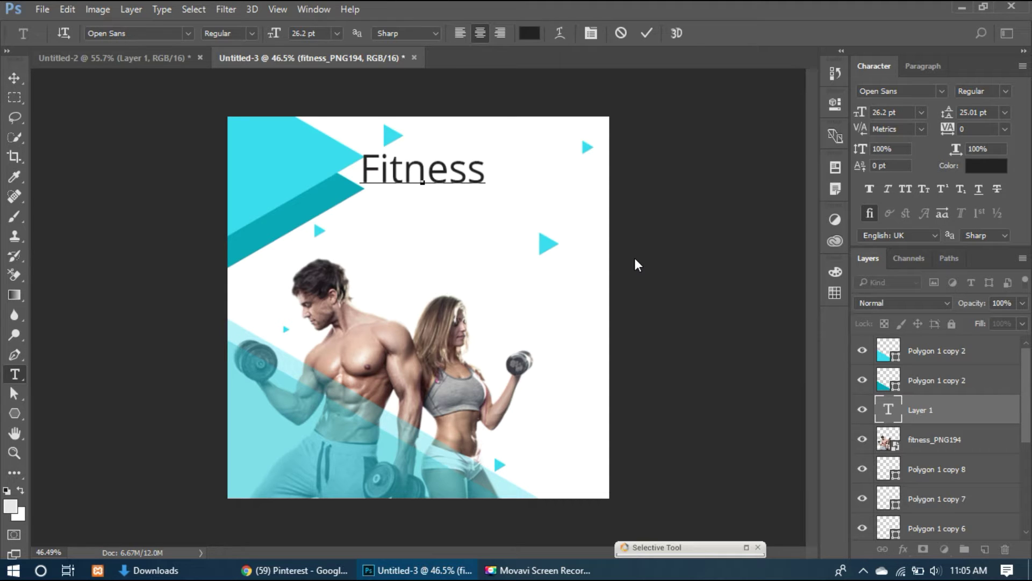
pyautogui.press('Return')
pyautogui.write('Wo')
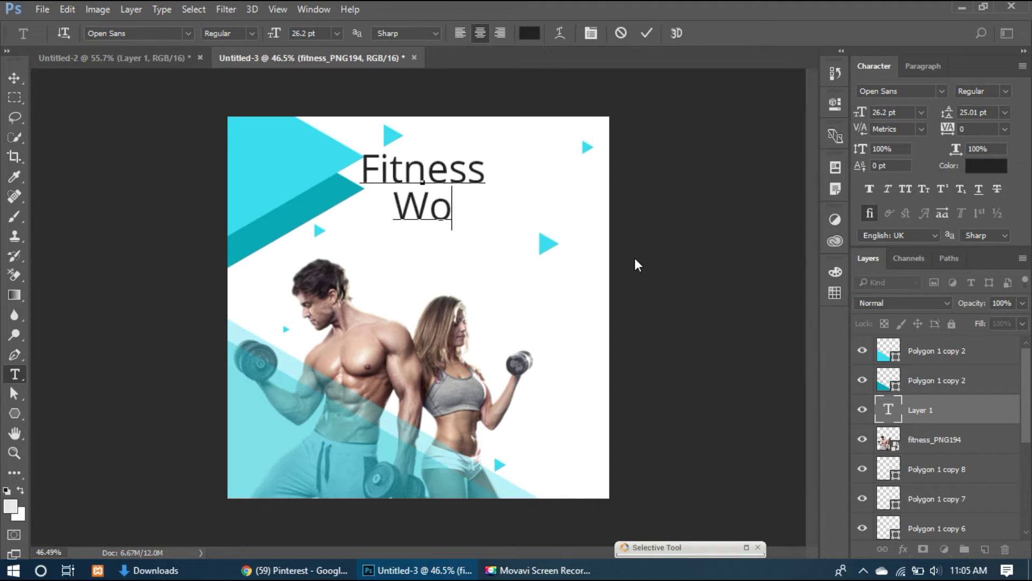
pyautogui.write('rkout')
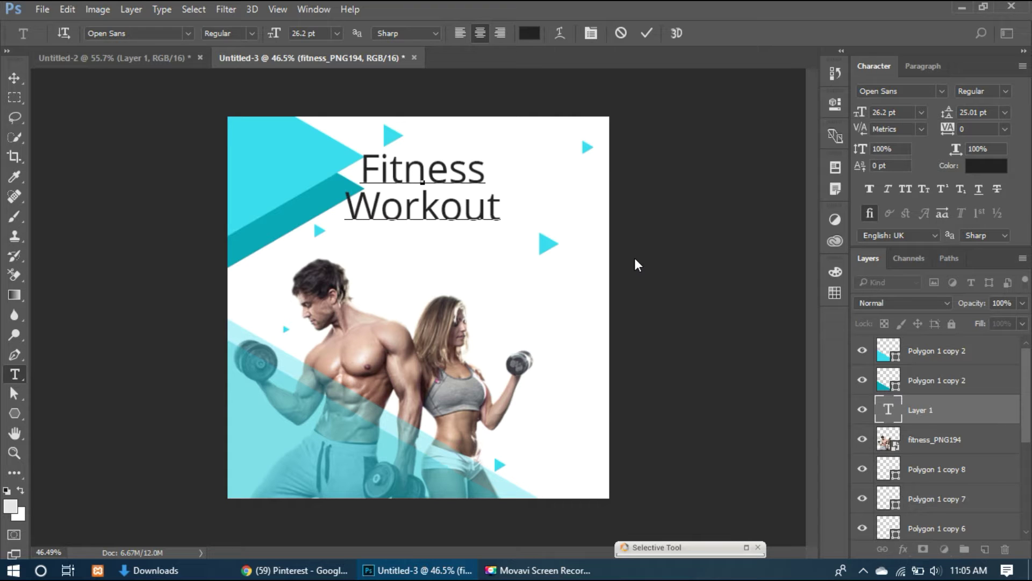
pyautogui.hotkey('ctrl', 'a')
pyautogui.click(14, 78)
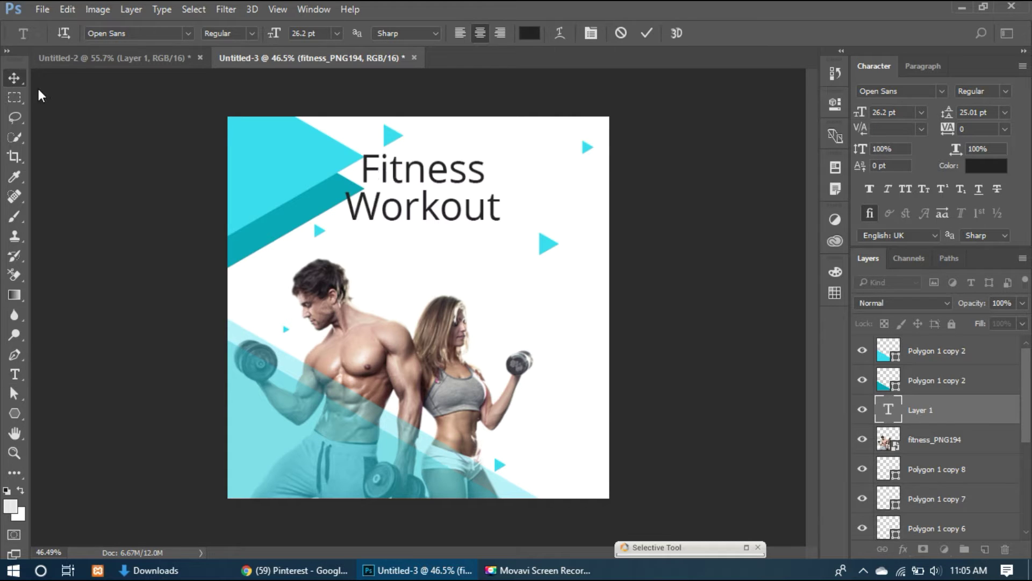
pyautogui.moveTo(409, 177); pyautogui.dragTo(453, 184)
# - Set the "Fitness Workout" heading's font size to 20 pt and its leading to 18 pt
pyautogui.click(872, 113)
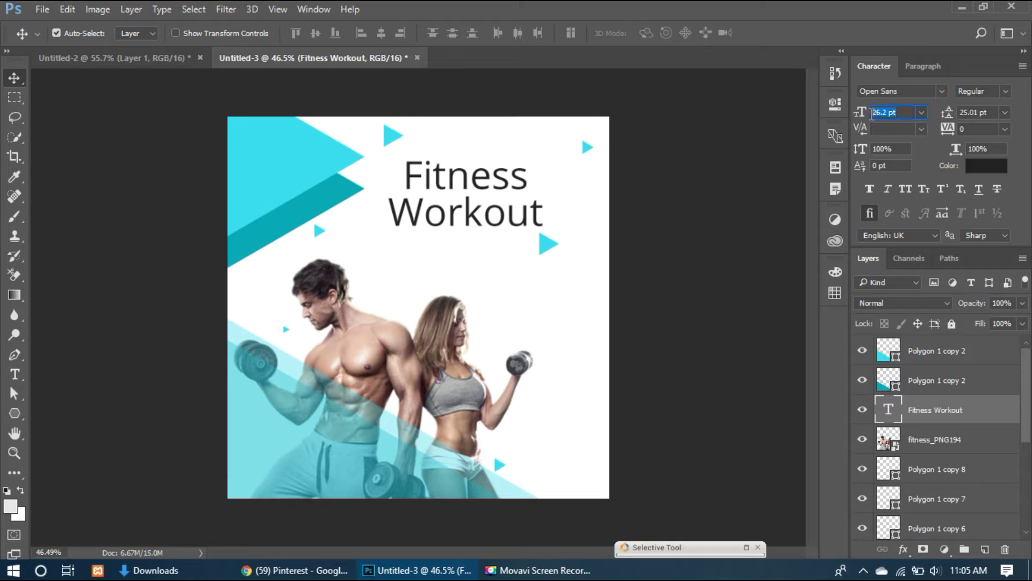
pyautogui.press('Return')
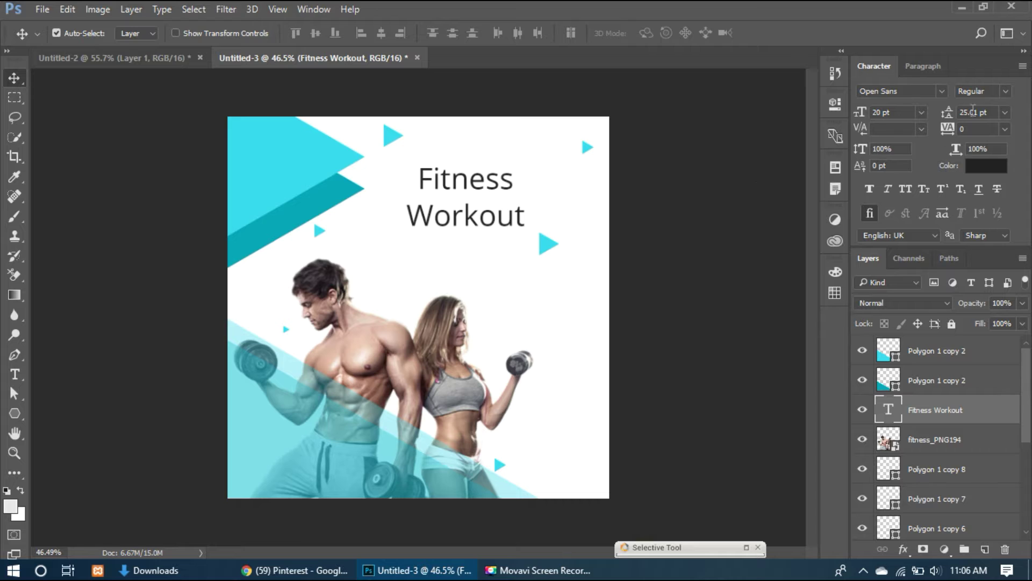
pyautogui.click(992, 111)
pyautogui.press('Return')
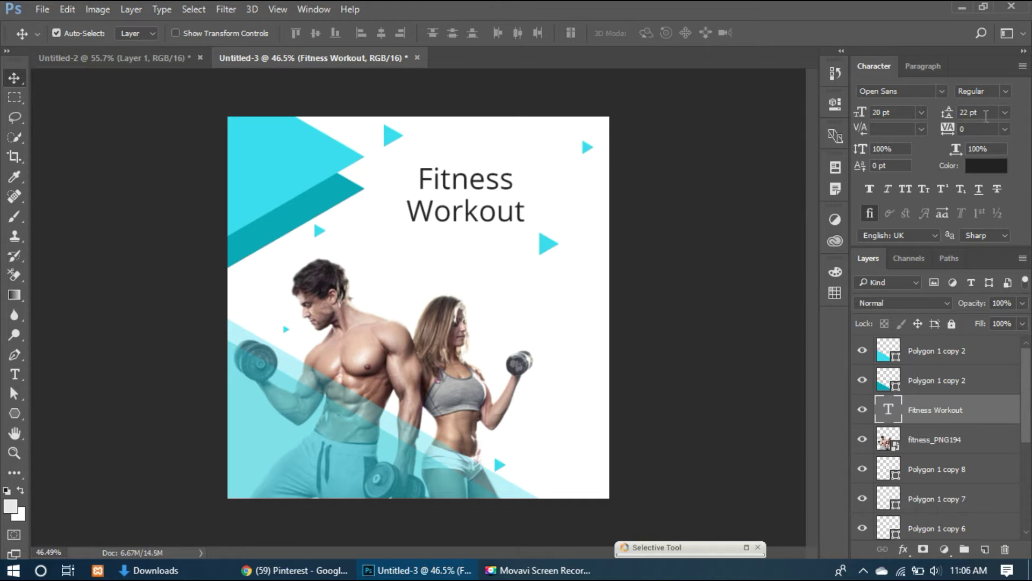
pyautogui.moveTo(943, 112); pyautogui.dragTo(940, 112)
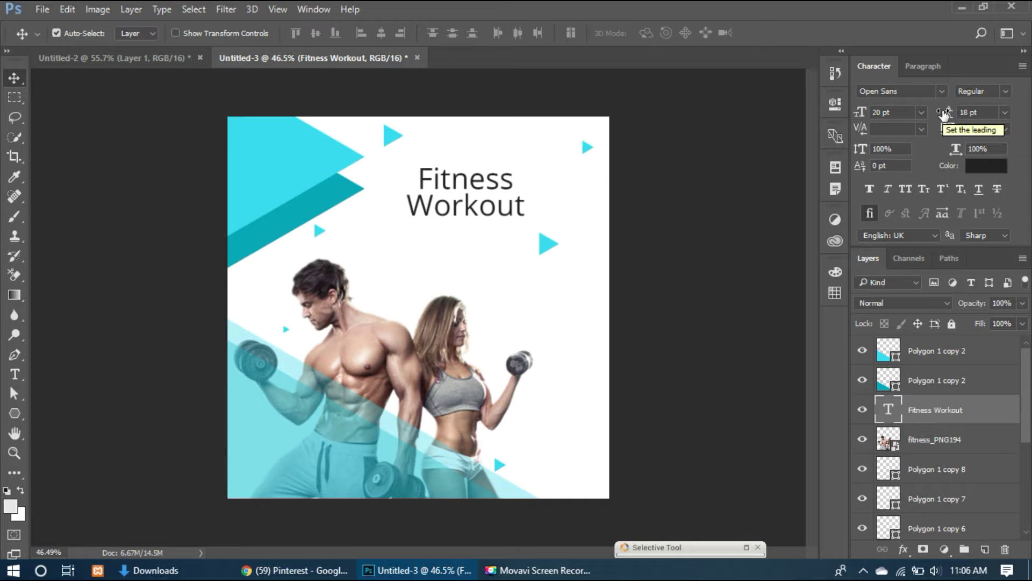
# - Preview the Alegreya Sans styles and the fonts listed after them on the "Fitness Workout" heading
pyautogui.scroll(5, 459, 203)
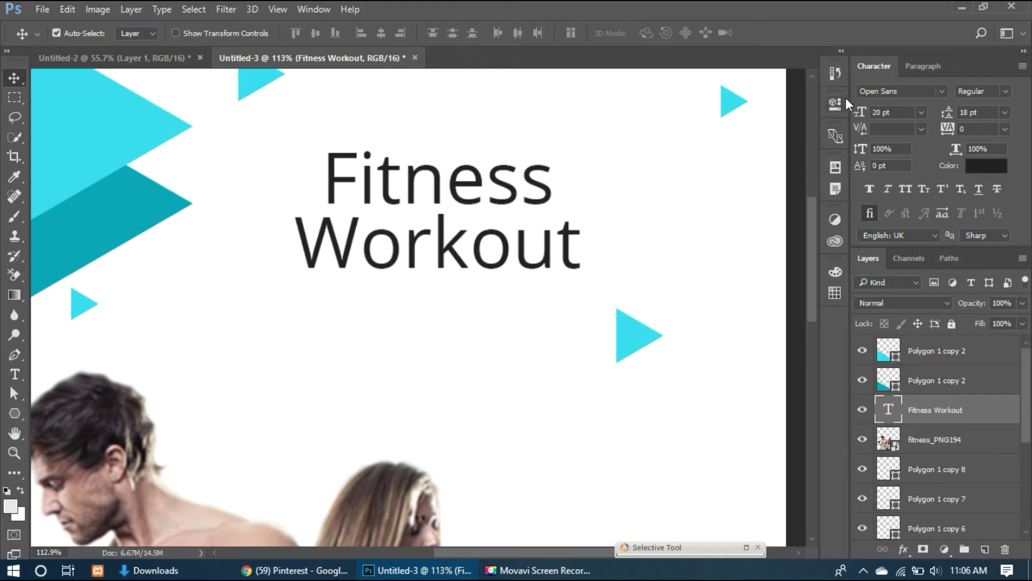
pyautogui.click(903, 92)
pyautogui.click(941, 101)
pyautogui.scroll(-3, 941, 101)
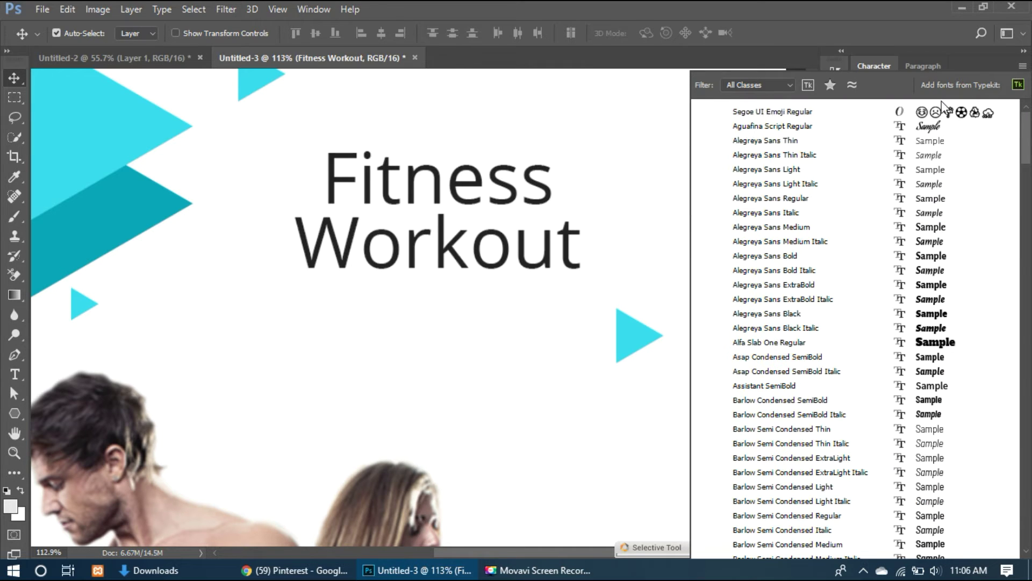
pyautogui.press('Down')
pyautogui.press('Down')
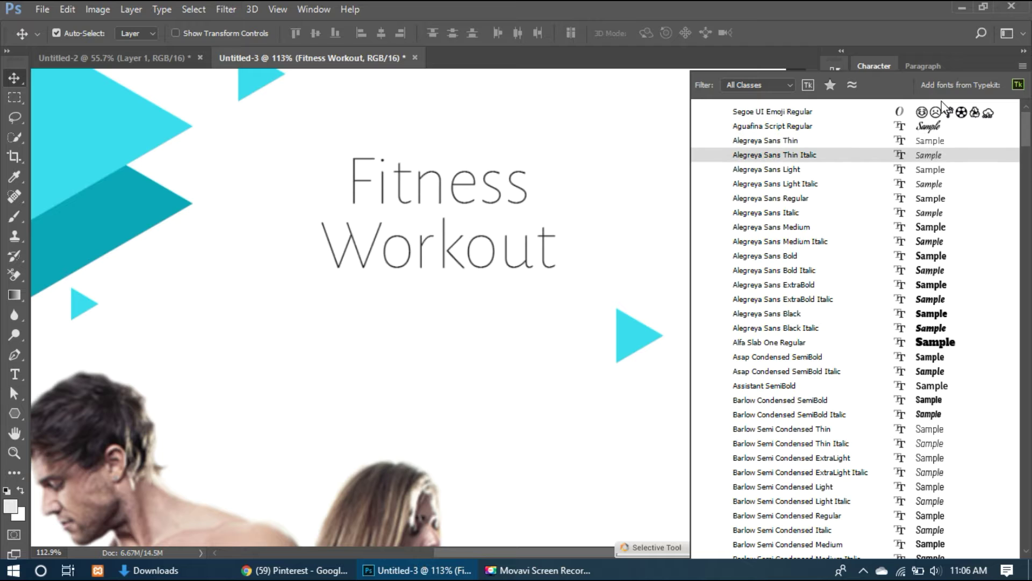
pyautogui.press('Up')
pyautogui.press('Down')
pyautogui.press('Down')
pyautogui.press('Down')
pyautogui.press('Down')
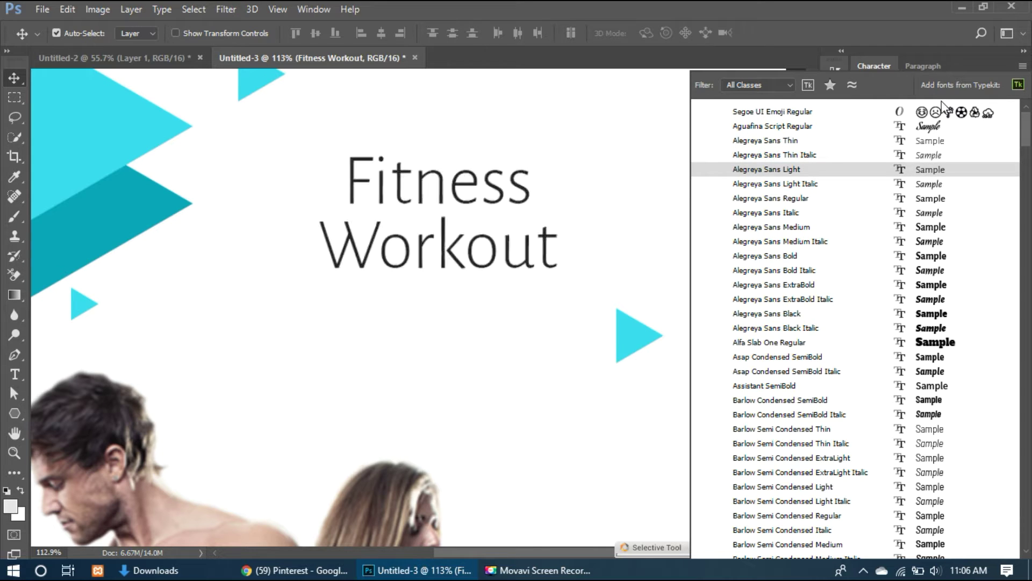
pyautogui.press('Down')
pyautogui.press('Down')
pyautogui.press('Down')
pyautogui.press('Down')
pyautogui.press('Down')
pyautogui.press('Down')
pyautogui.press('Down')
pyautogui.press('Down')
pyautogui.press('Down')
pyautogui.press('Down')
pyautogui.press('Down')
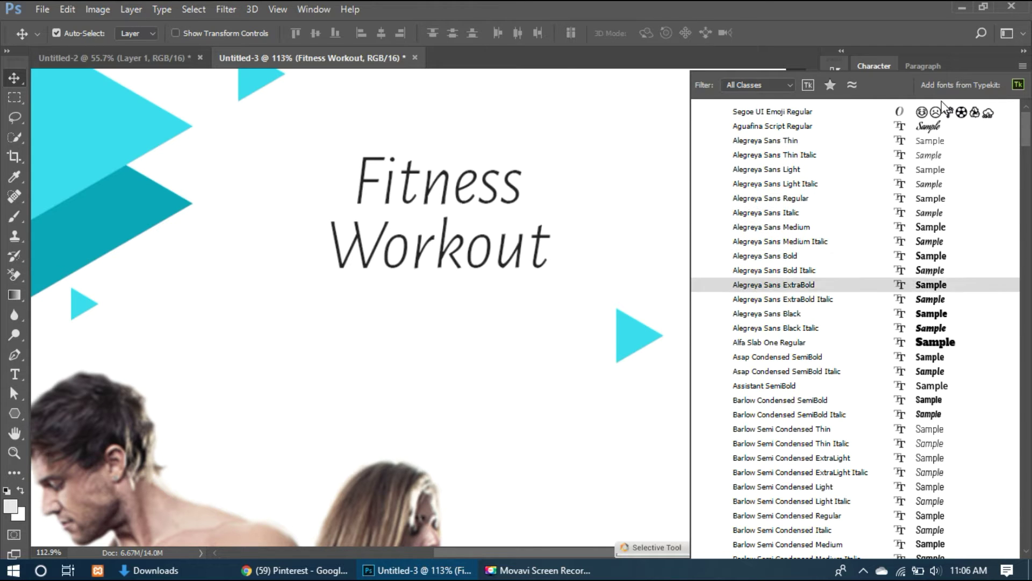
# - Filter the fonts by "sc", preview the script fonts on the heading, and apply Old School United Stencil
pyautogui.write('sc')
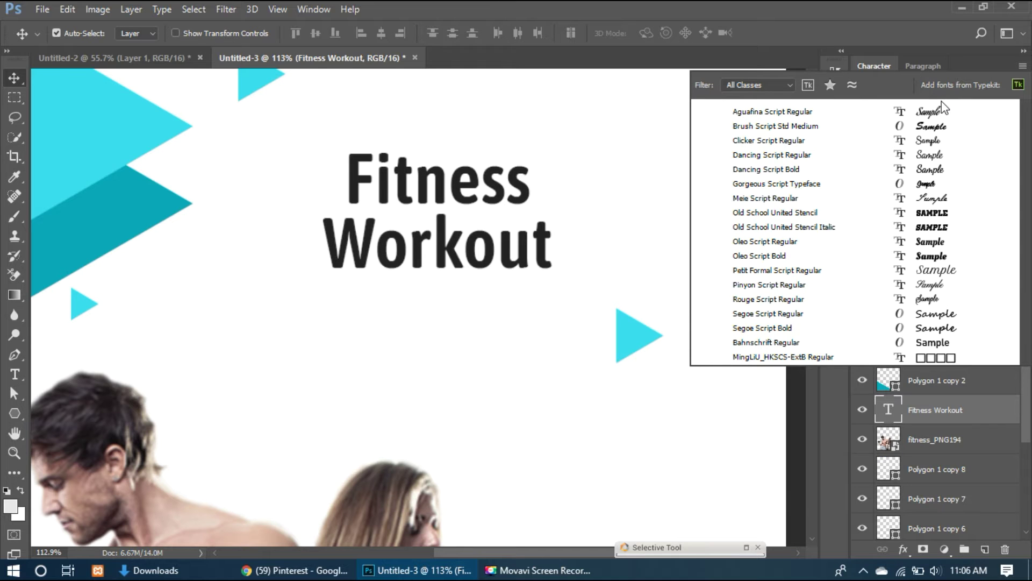
pyautogui.press('Down')
pyautogui.press('Down')
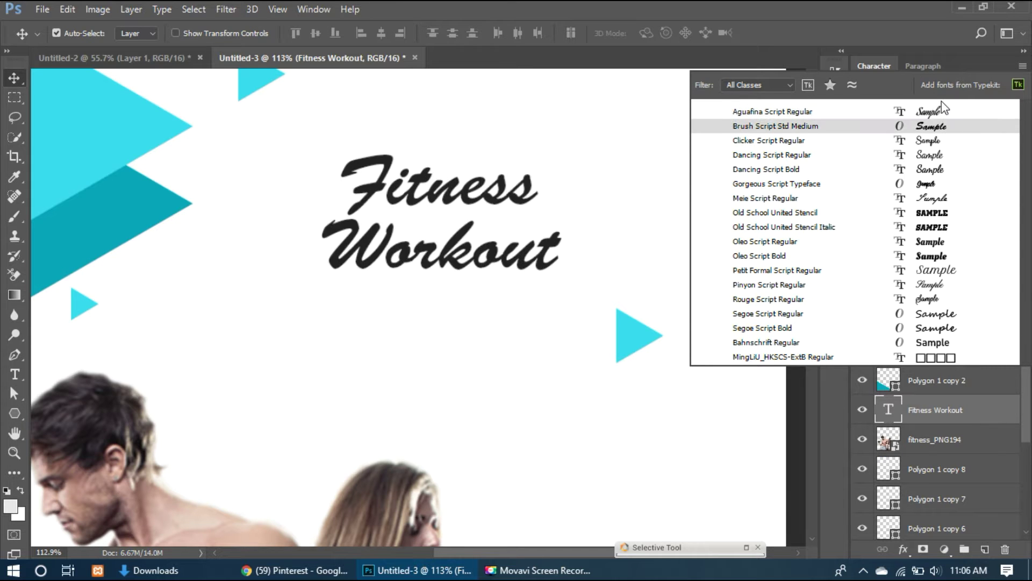
pyautogui.press('Down')
pyautogui.press('Down')
pyautogui.press('Down')
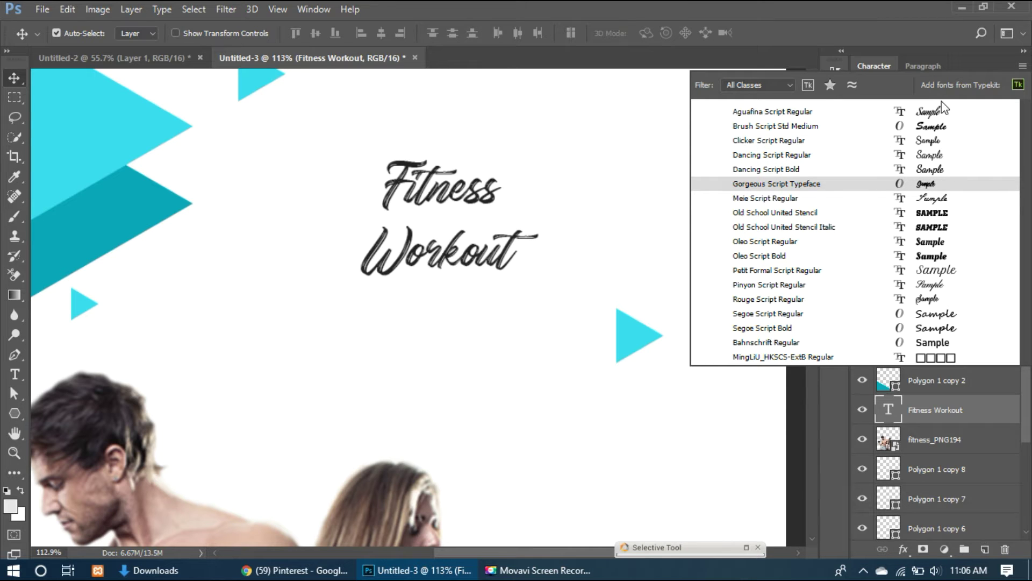
pyautogui.press('Down')
pyautogui.press('Down')
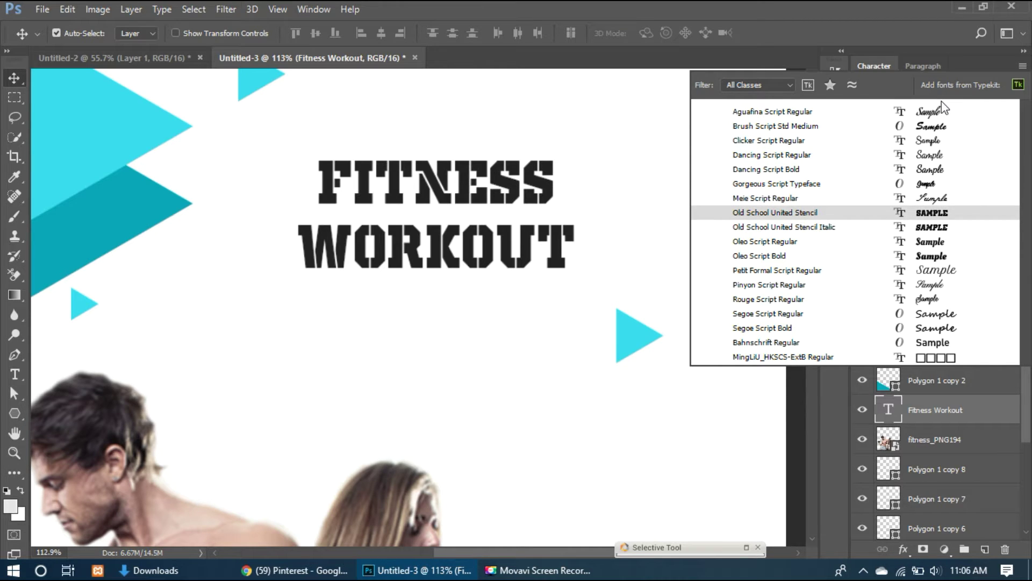
pyautogui.press('Down')
pyautogui.press('Up')
pyautogui.press('Return')
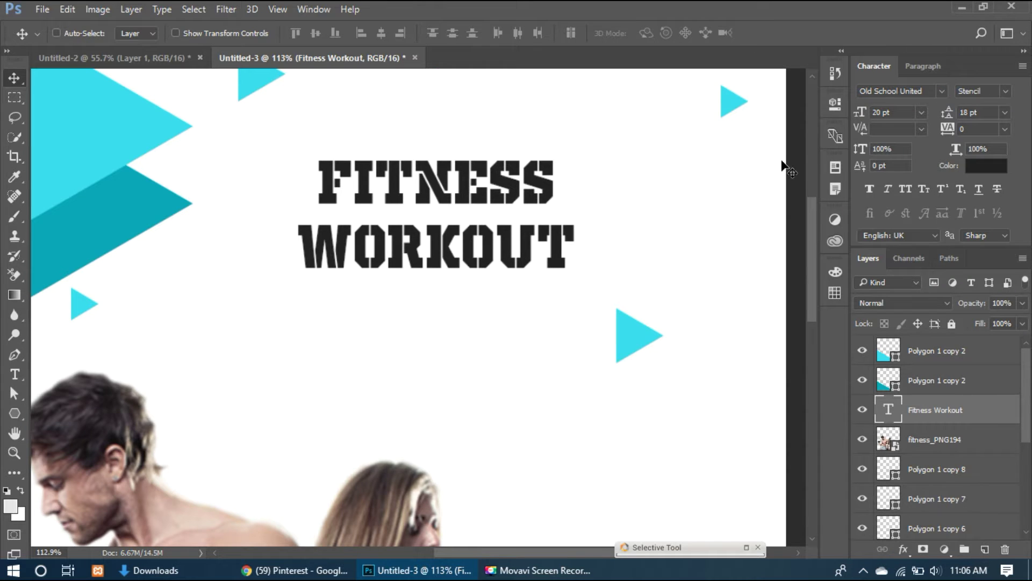
# - Set the "Fitness Workout" heading's font to Lato Black Regular and shift the heading slightly right
pyautogui.moveTo(682, 201); pyautogui.dragTo(631, 261)
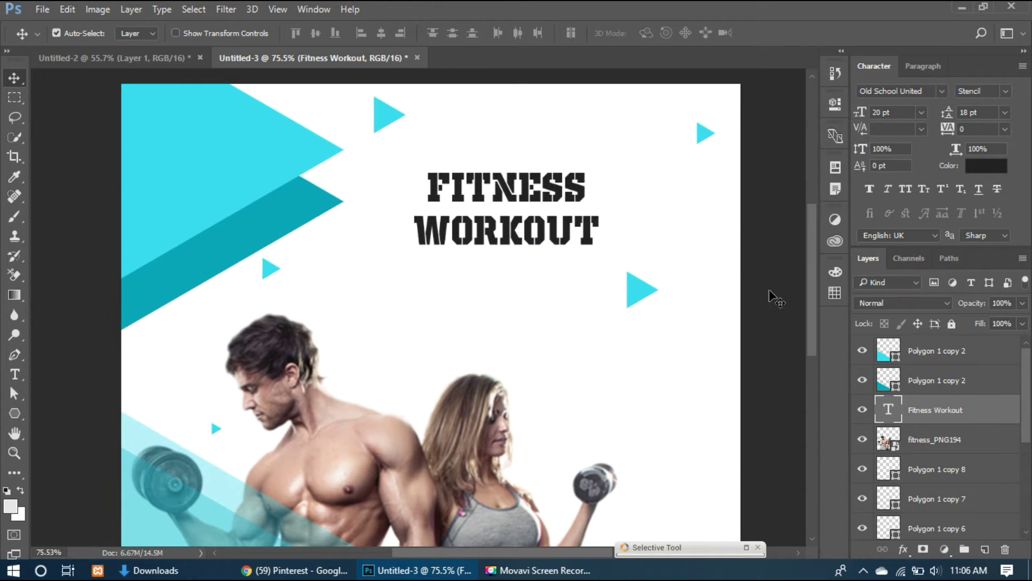
pyautogui.click(919, 91)
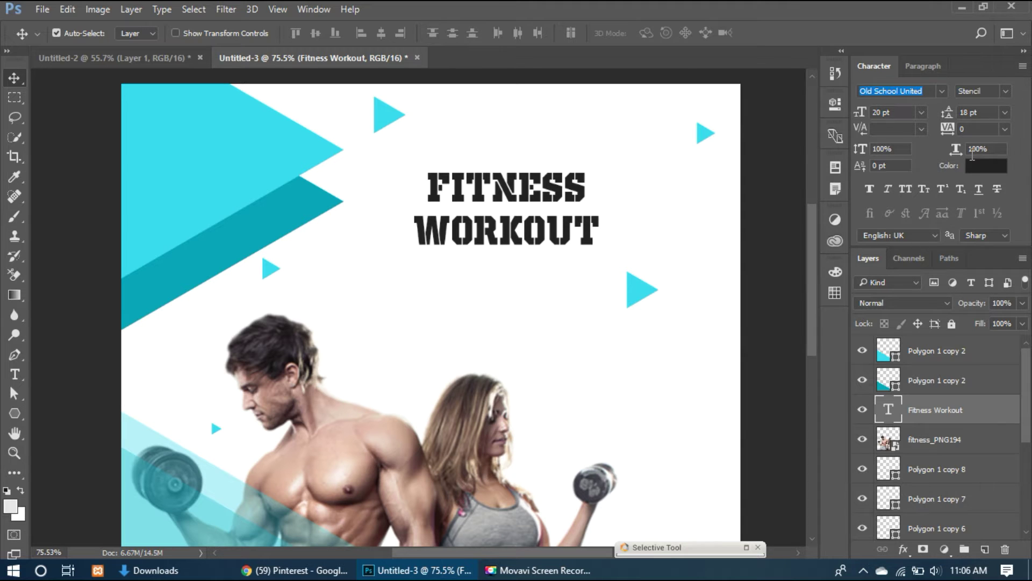
pyautogui.write('lato')
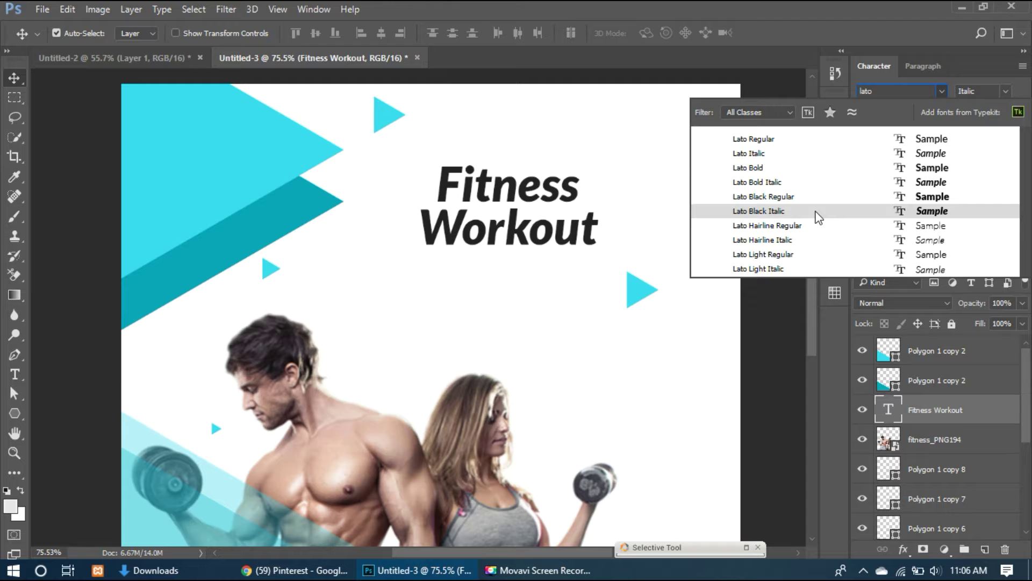
pyautogui.click(802, 202)
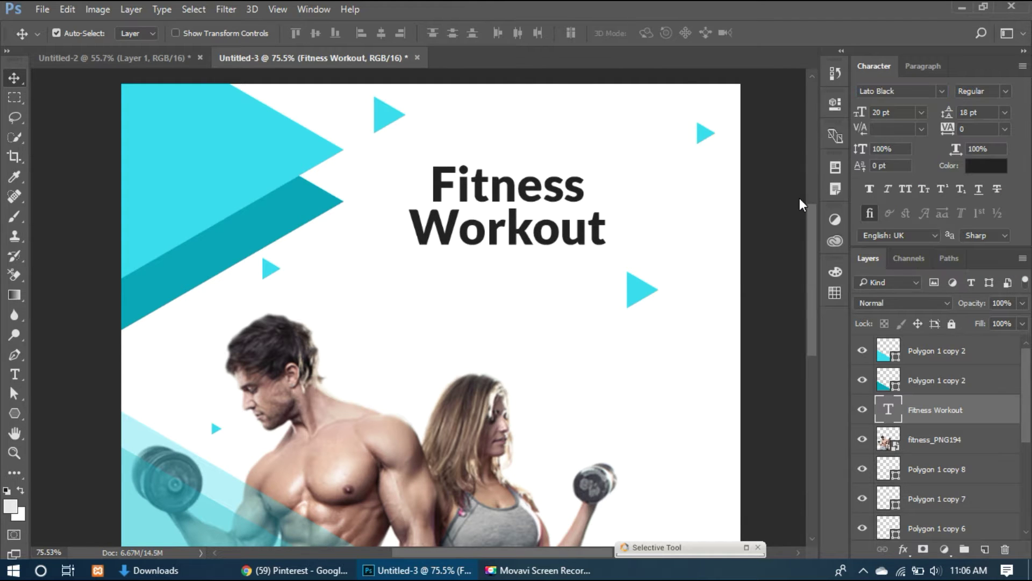
pyautogui.click(775, 282)
pyautogui.moveTo(586, 245); pyautogui.dragTo(615, 245)
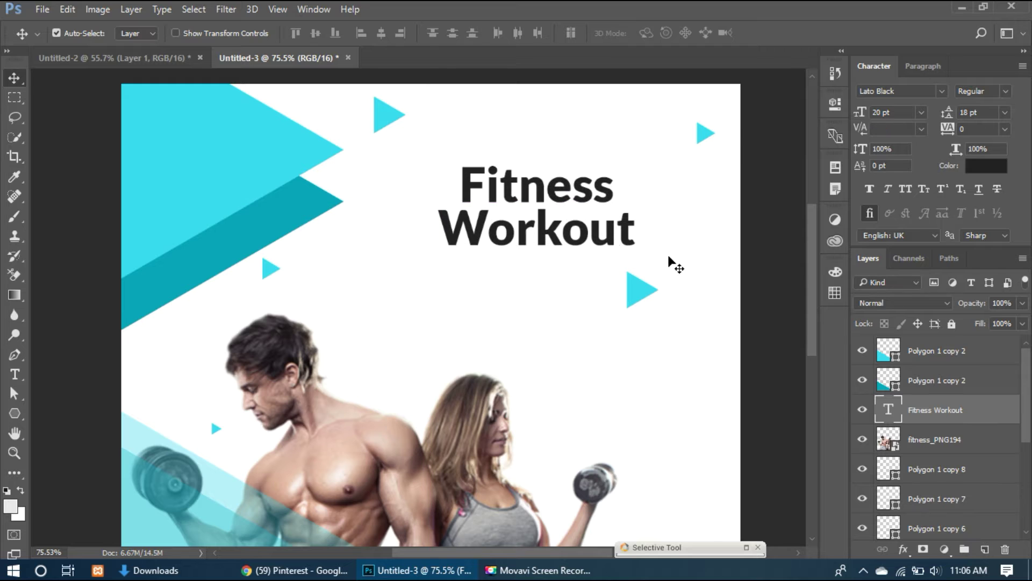
pyautogui.click(789, 257)
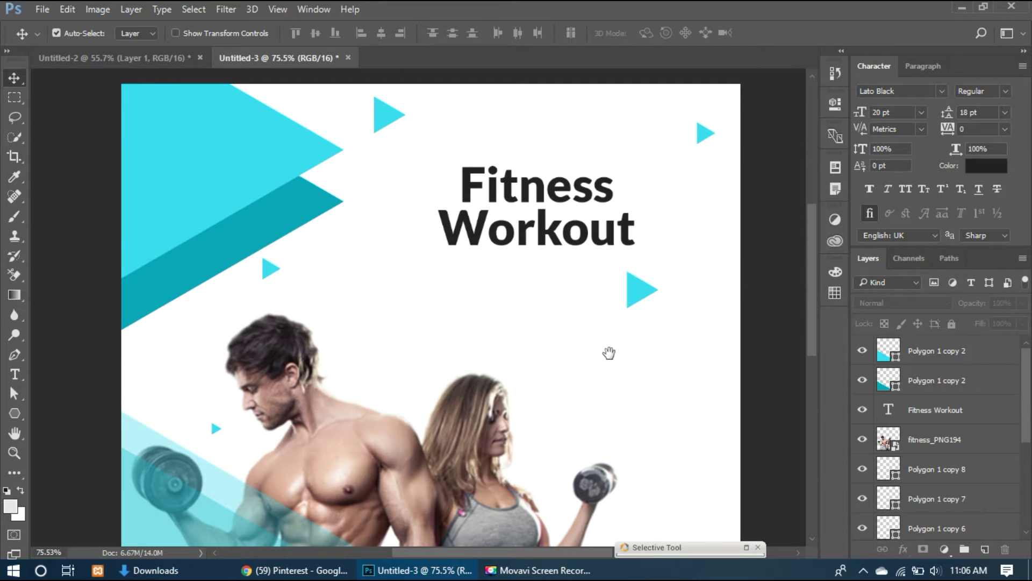
# - Duplicate the cyan triangle below the heading to beside the woman's face and enlarge the copy to several times its size
pyautogui.moveTo(611, 352); pyautogui.dragTo(556, 305)
pyautogui.moveTo(586, 255); pyautogui.dragTo(523, 340)
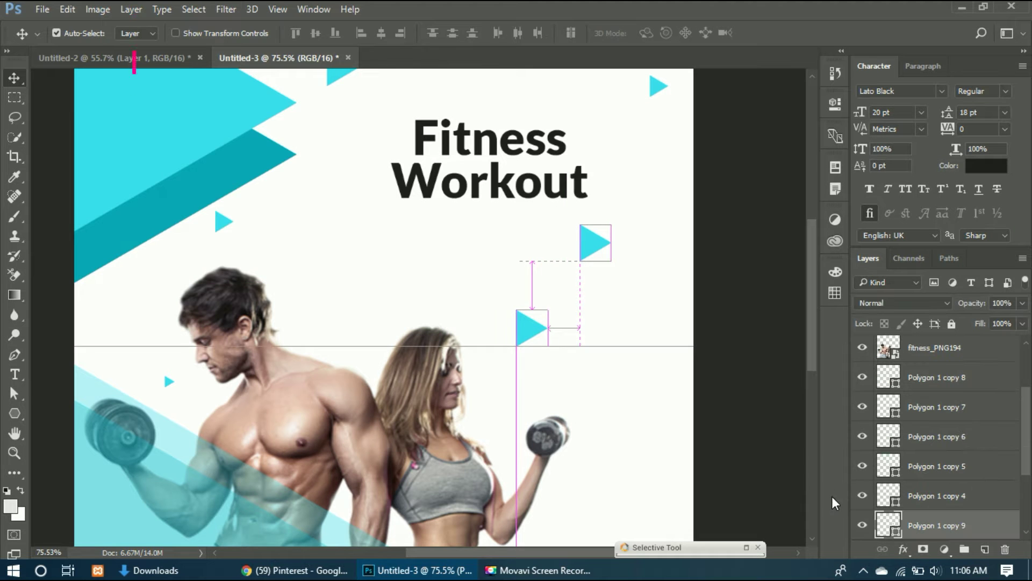
pyautogui.hotkey('ctrl', 't')
pyautogui.moveTo(548, 353); pyautogui.dragTo(601, 380)
pyautogui.press('Return')
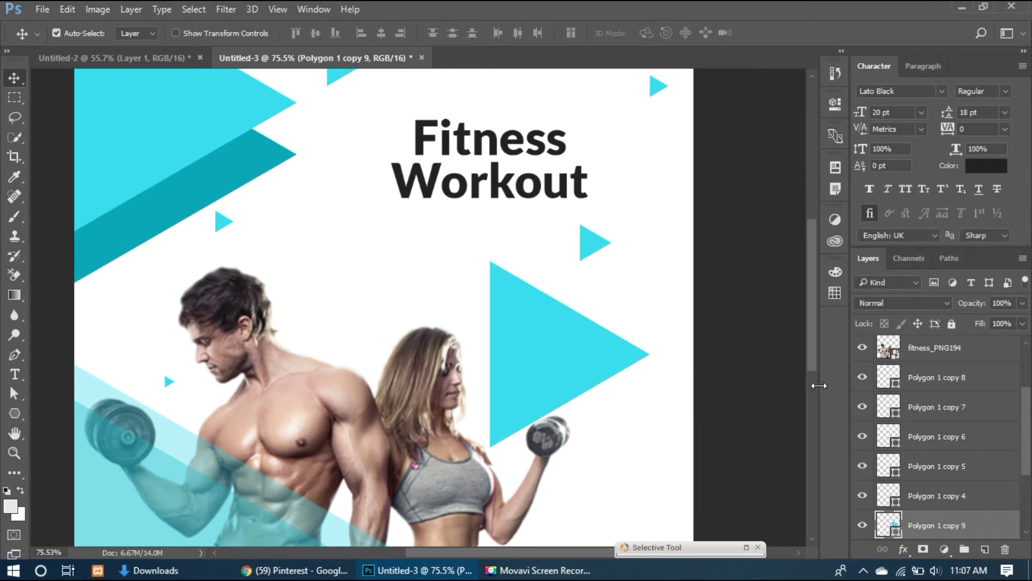
# - Add a text layer below the heading reading "Become" and "a member" on two lines
pyautogui.moveTo(1028, 421); pyautogui.dragTo(1023, 375)
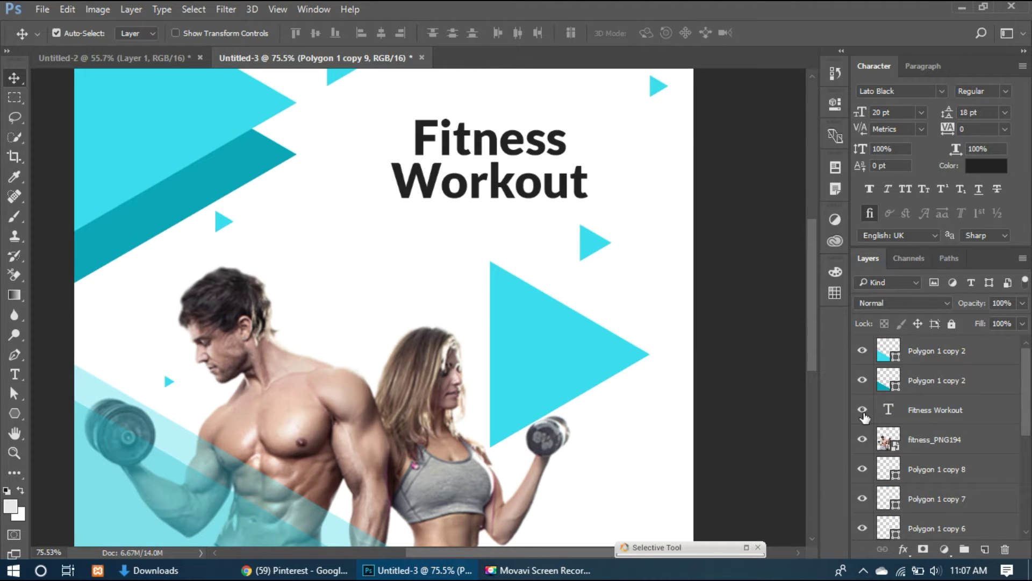
pyautogui.click(894, 440)
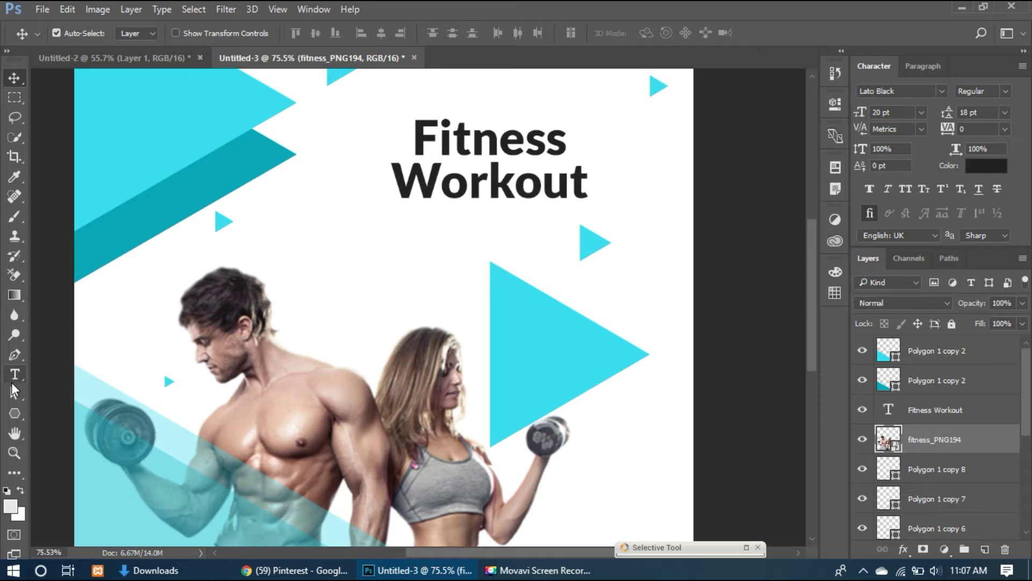
pyautogui.click(14, 373)
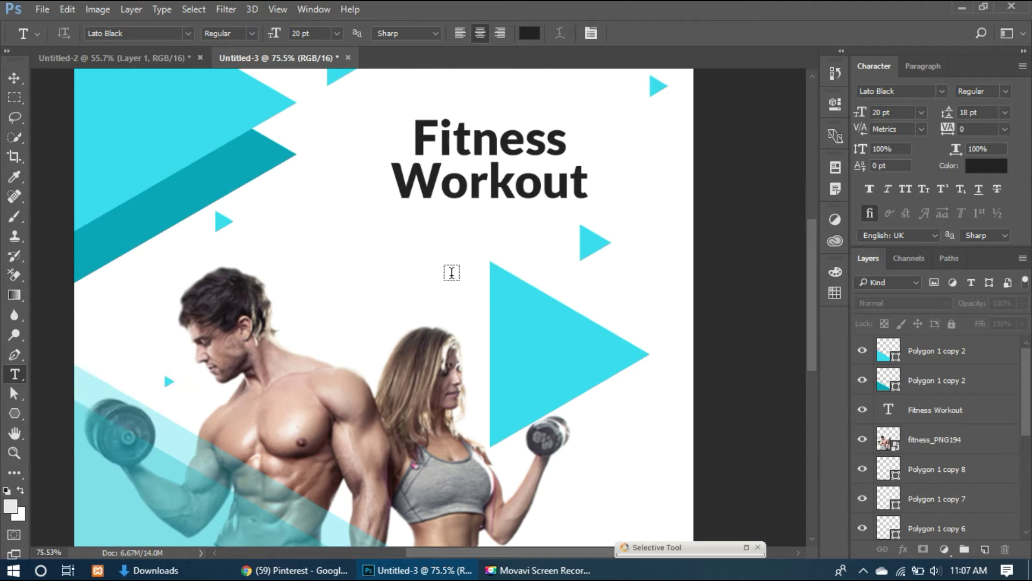
pyautogui.click(452, 274)
pyautogui.write('Become')
pyautogui.press('Return')
pyautogui.write('a member')
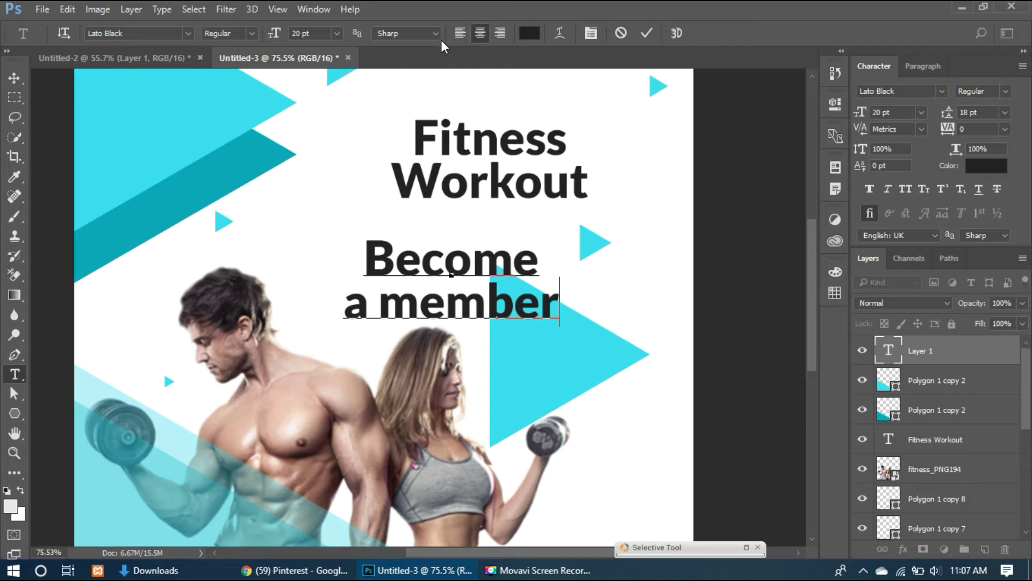
# - Left-align both lines of the "Become a member" text and move it onto the large cyan triangle
pyautogui.click(457, 32)
pyautogui.click(9, 82)
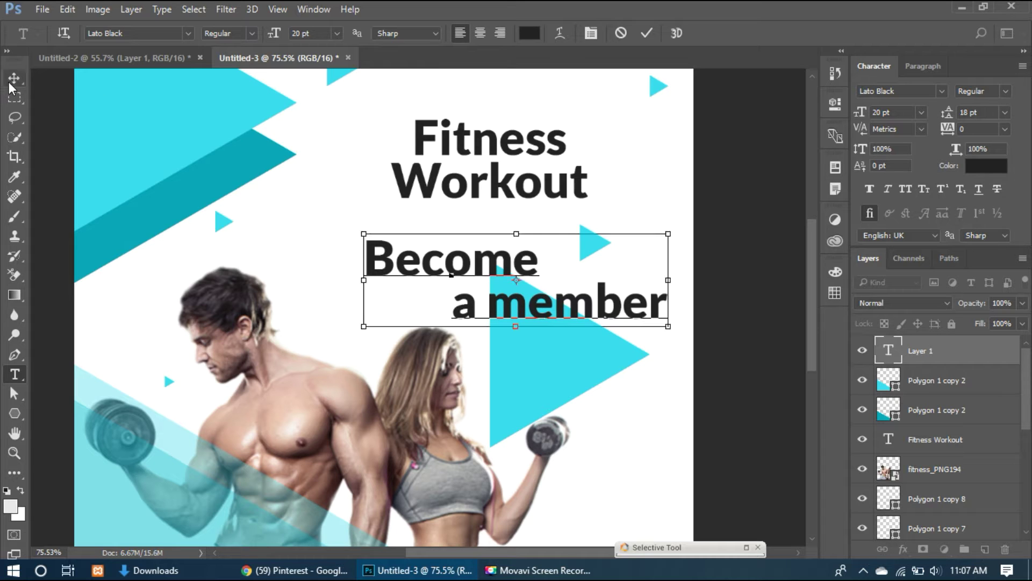
pyautogui.hotkey('ctrl', 'a')
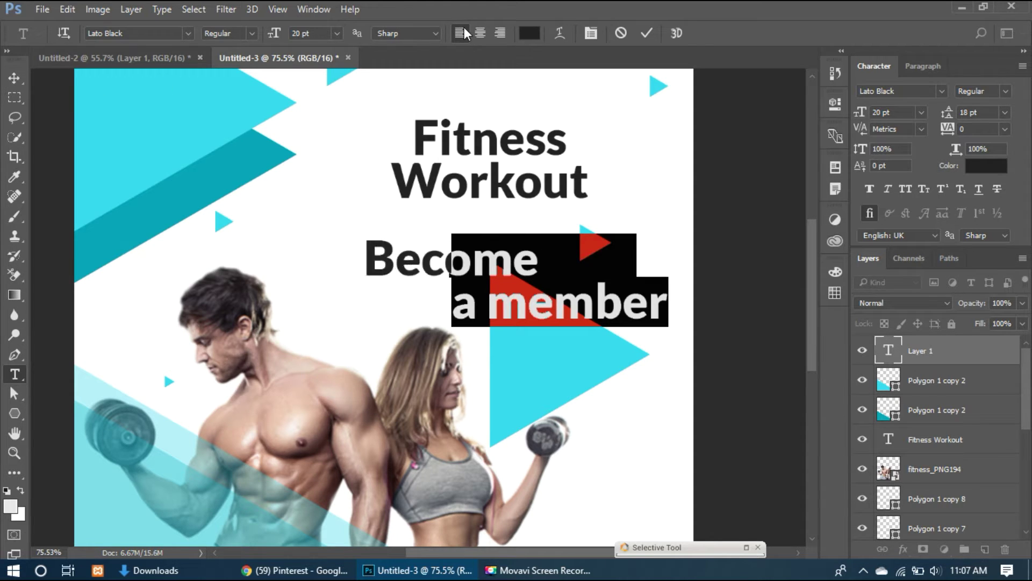
pyautogui.click(14, 78)
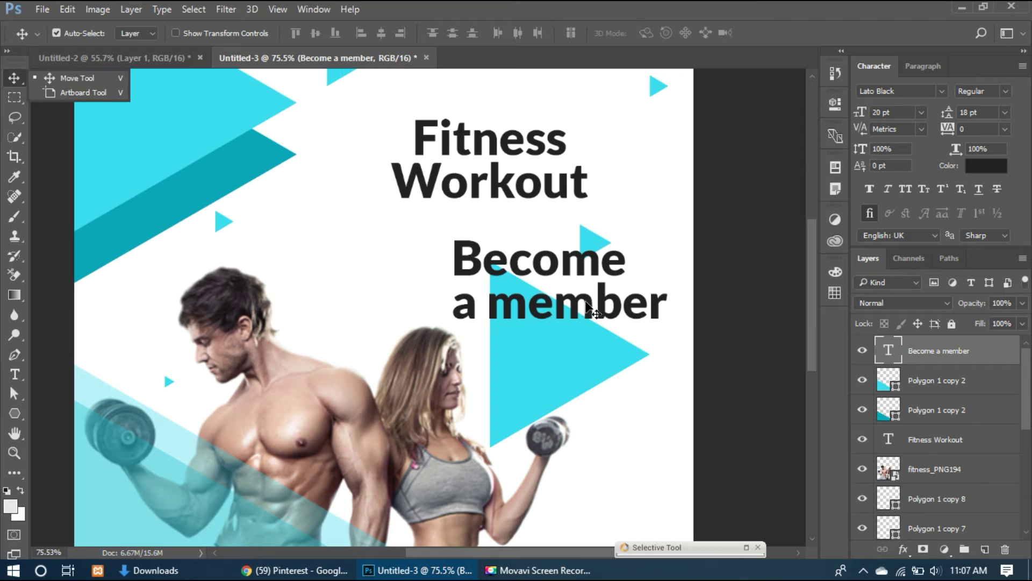
pyautogui.moveTo(598, 312); pyautogui.dragTo(639, 378)
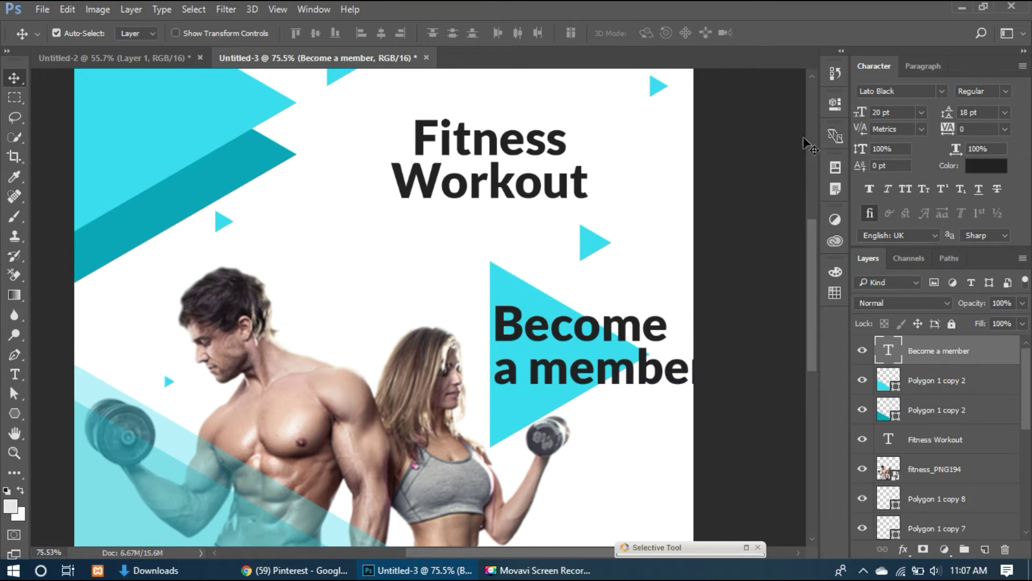
# - Set the "Become a member" text size to 12 pt
pyautogui.click(858, 111)
pyautogui.write('12')
pyautogui.press('Return')
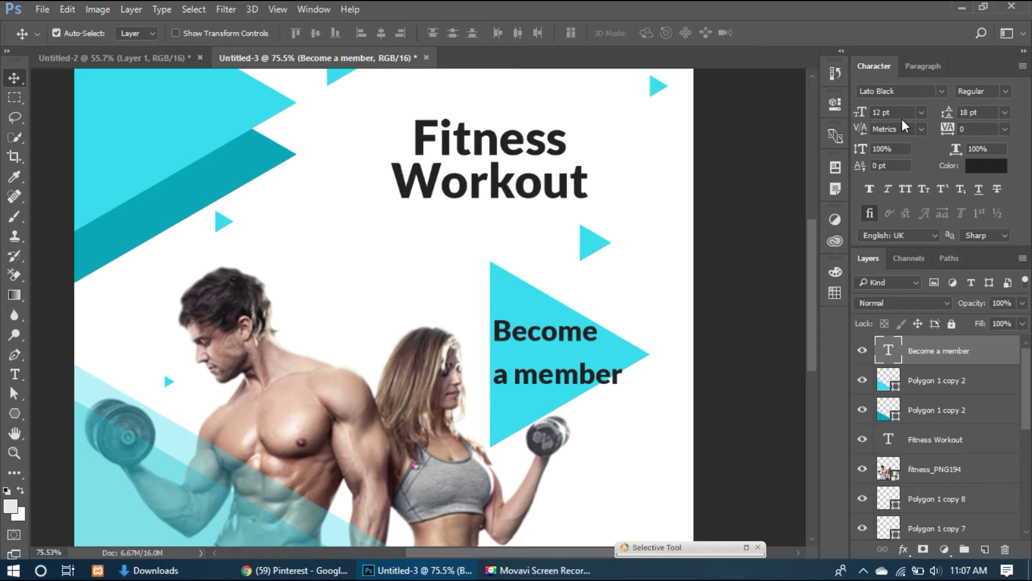
# - Change the "Become a member" font to Open Sans Condensed Light Regular
pyautogui.click(927, 93)
pyautogui.press('BackSpace')
pyautogui.write('op')
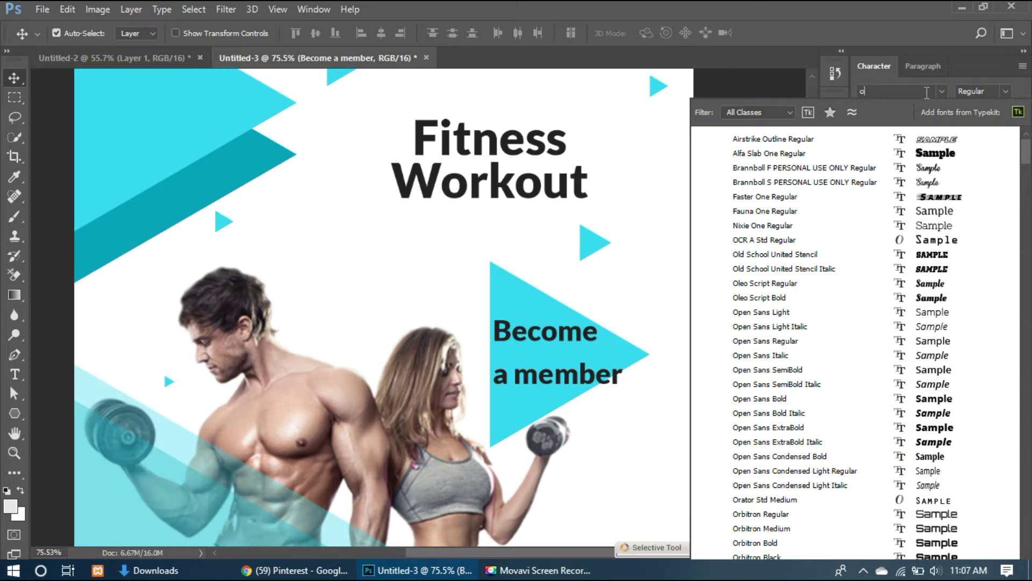
pyautogui.press('Down')
pyautogui.press('Down')
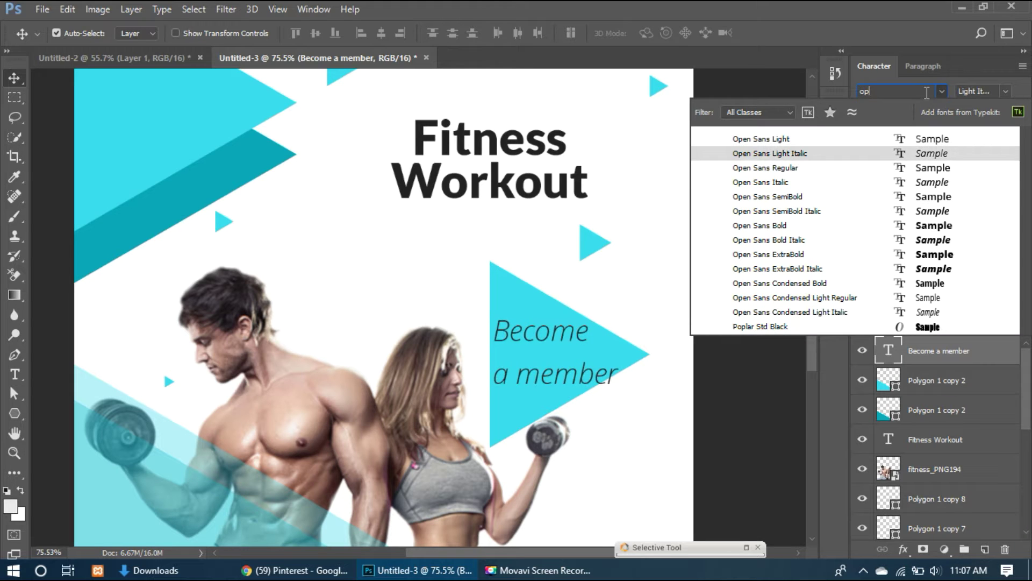
pyautogui.press('Down')
pyautogui.press('Down')
pyautogui.press('Up')
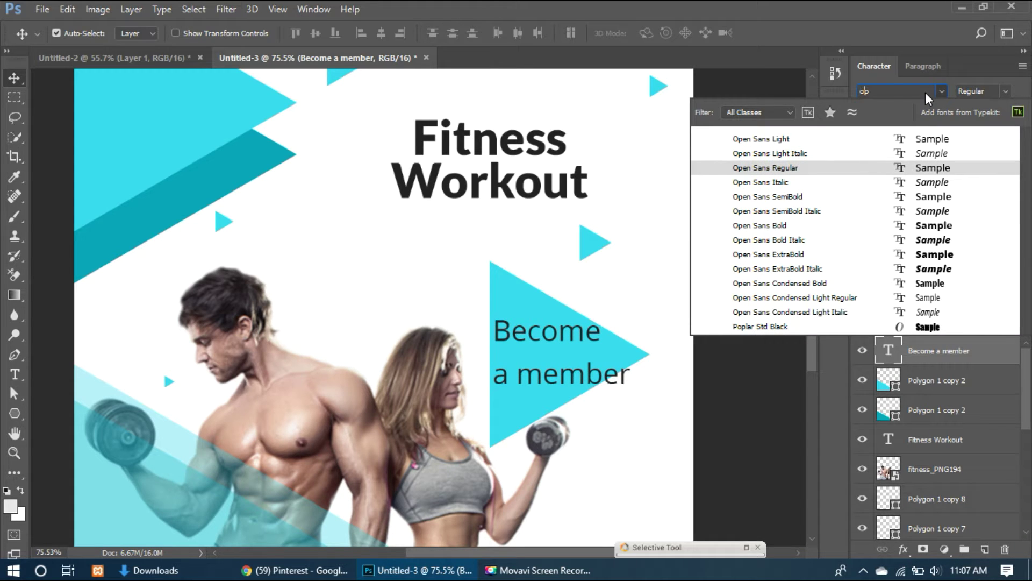
pyautogui.press('Down')
pyautogui.press('Down')
pyautogui.press('Down')
pyautogui.press('Down')
pyautogui.press('Down')
pyautogui.press('Down')
pyautogui.press('Down')
pyautogui.press('Down')
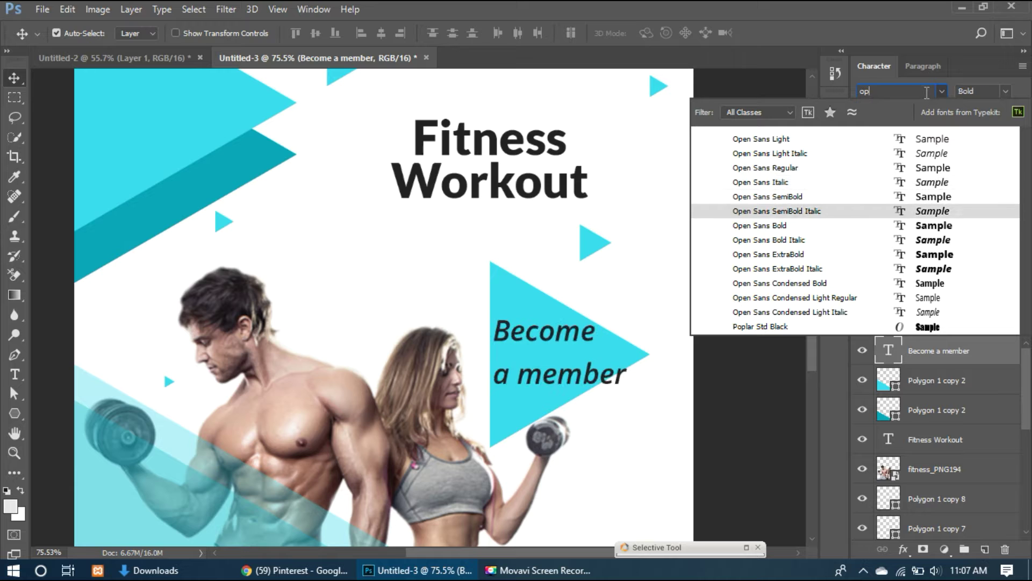
pyautogui.press('Up')
pyautogui.press('Up')
pyautogui.press('Down')
pyautogui.press('Down')
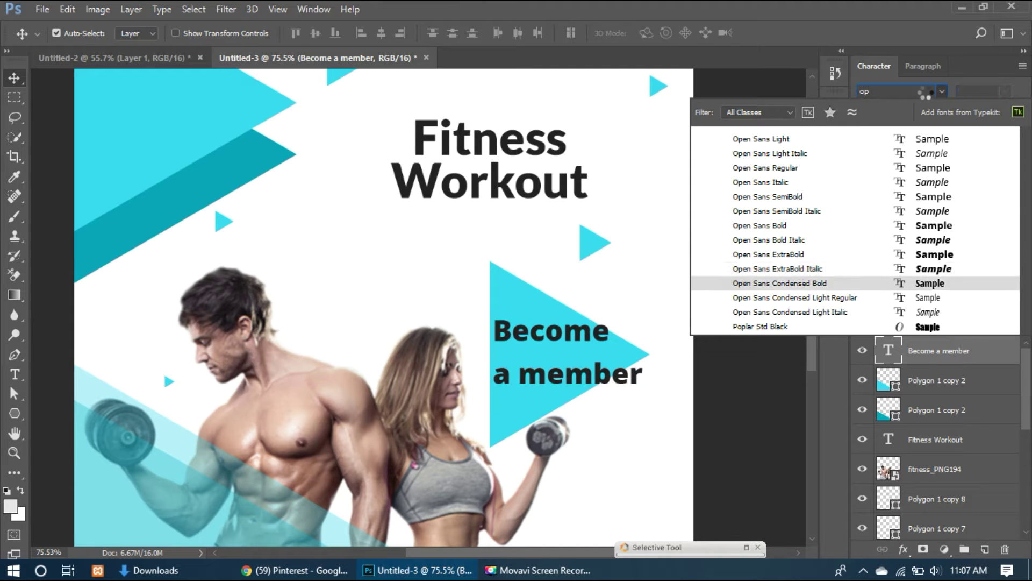
pyautogui.press('Down')
pyautogui.press('Return')
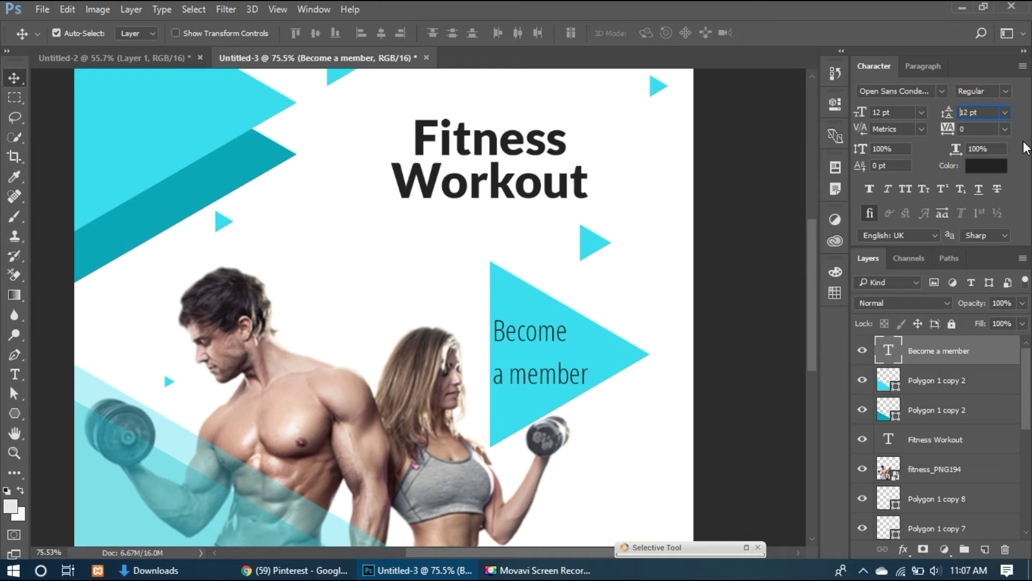
# - Set the "Become a member" leading to 12 pt and shift the text slightly right and down within the cyan triangle
pyautogui.press('Return')
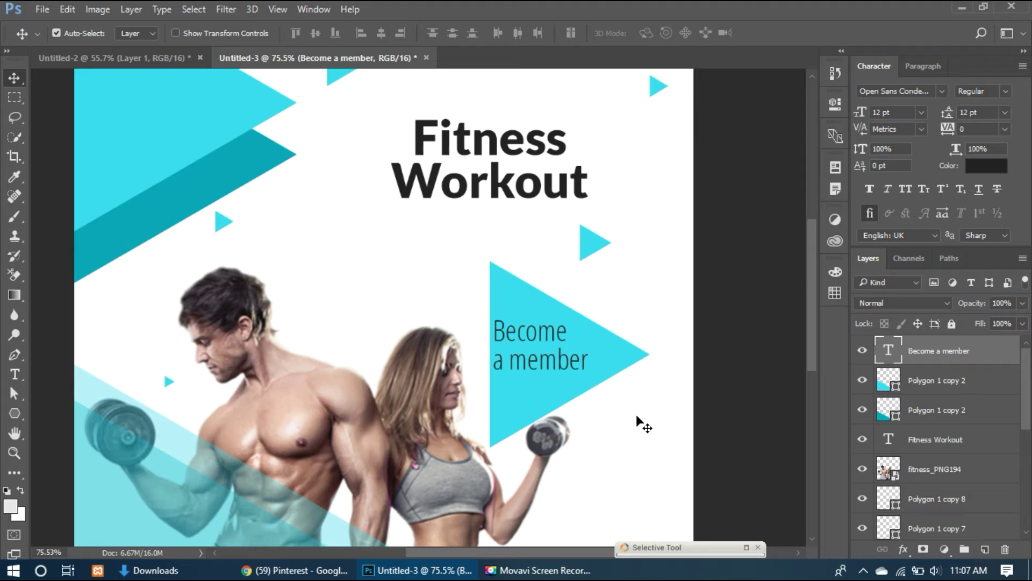
pyautogui.moveTo(584, 364); pyautogui.dragTo(592, 371)
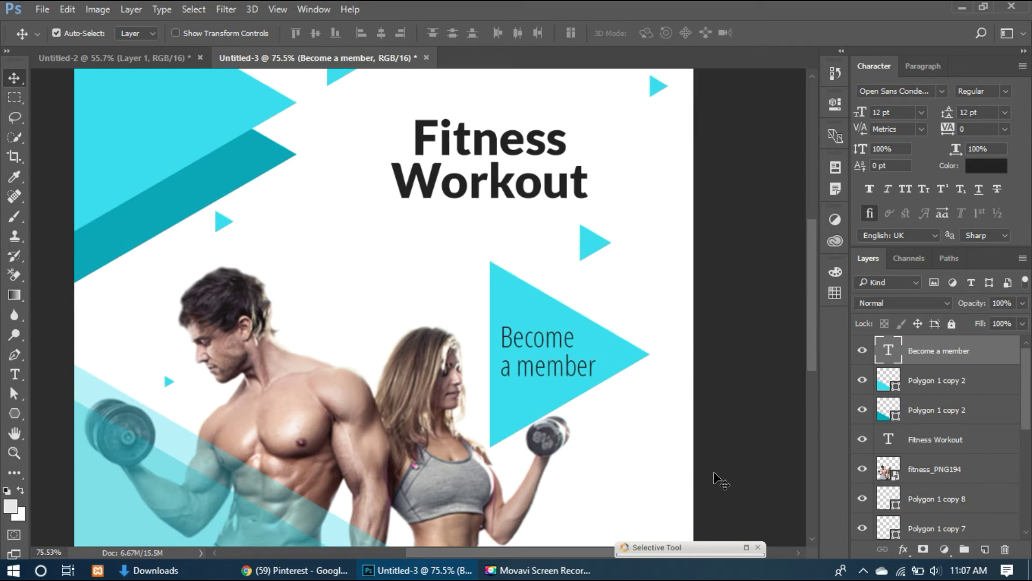
# - Place the qr_code_PNG1.png image from the Downloads folder into the flyer
pyautogui.scroll(-5, 714, 472)
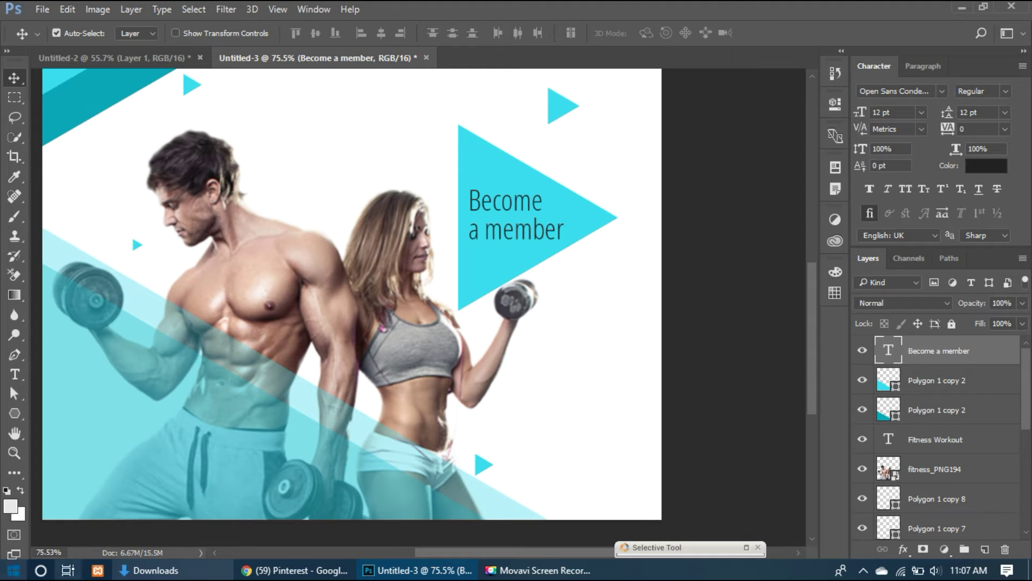
pyautogui.click(136, 573)
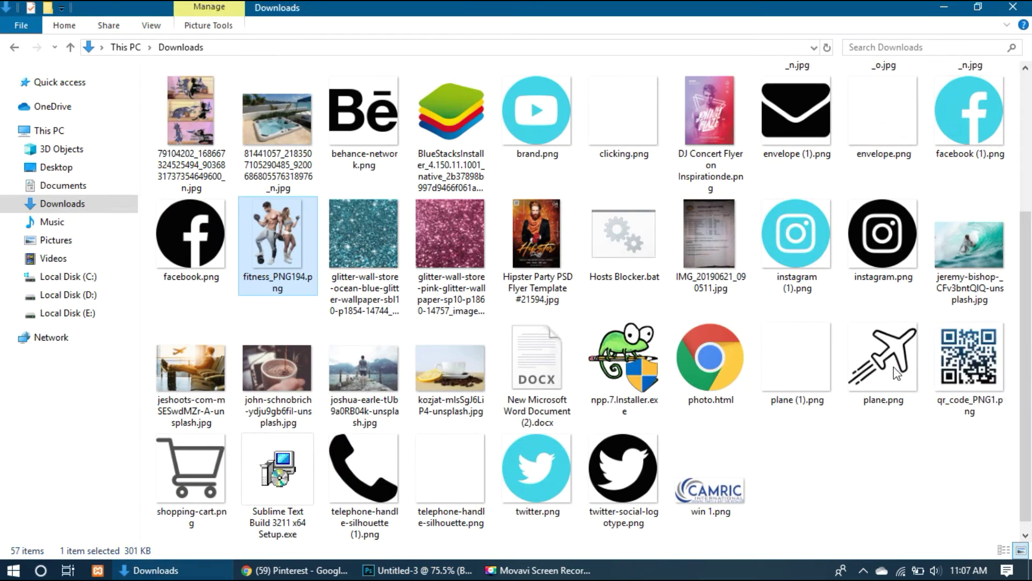
pyautogui.click(989, 339)
pyautogui.moveTo(991, 337); pyautogui.dragTo(568, 379)
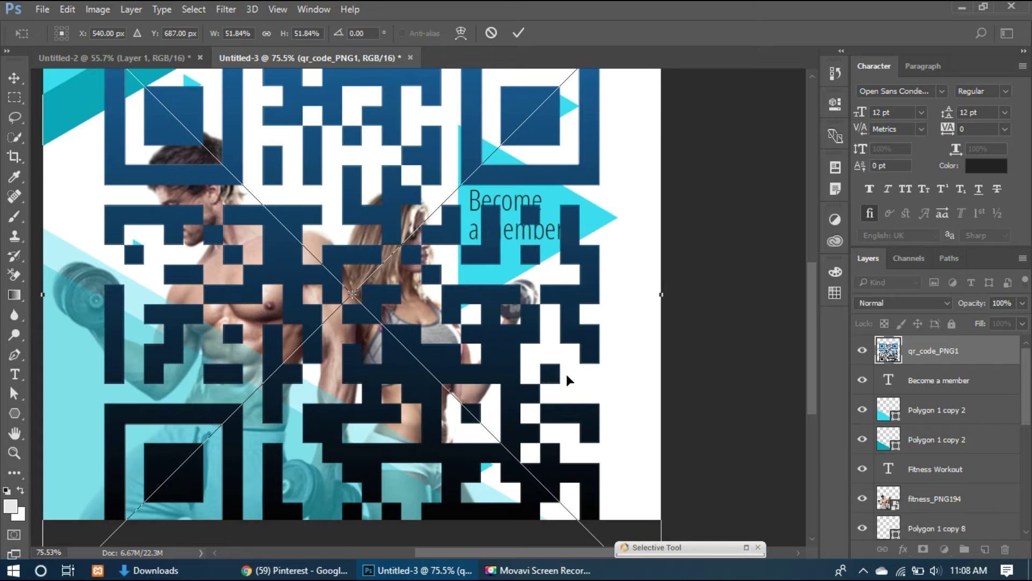
# - Scale the QR code down to about 6.6% and position it in the white area beside the woman's raised arm
pyautogui.moveTo(645, 293); pyautogui.dragTo(602, 322)
pyautogui.moveTo(587, 521); pyautogui.dragTo(467, 396)
pyautogui.moveTo(452, 328); pyautogui.dragTo(554, 368)
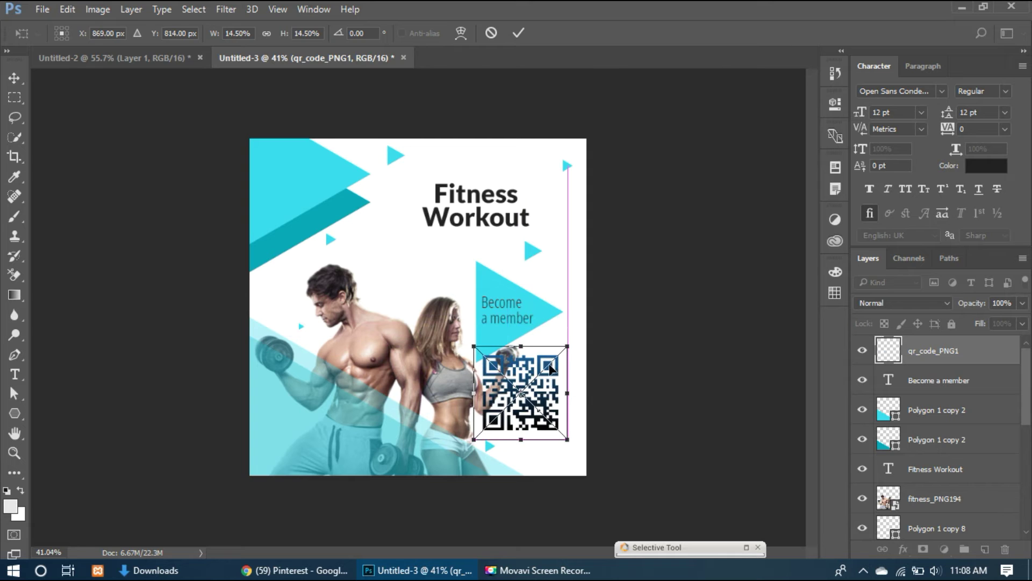
pyautogui.scroll(5, 553, 368)
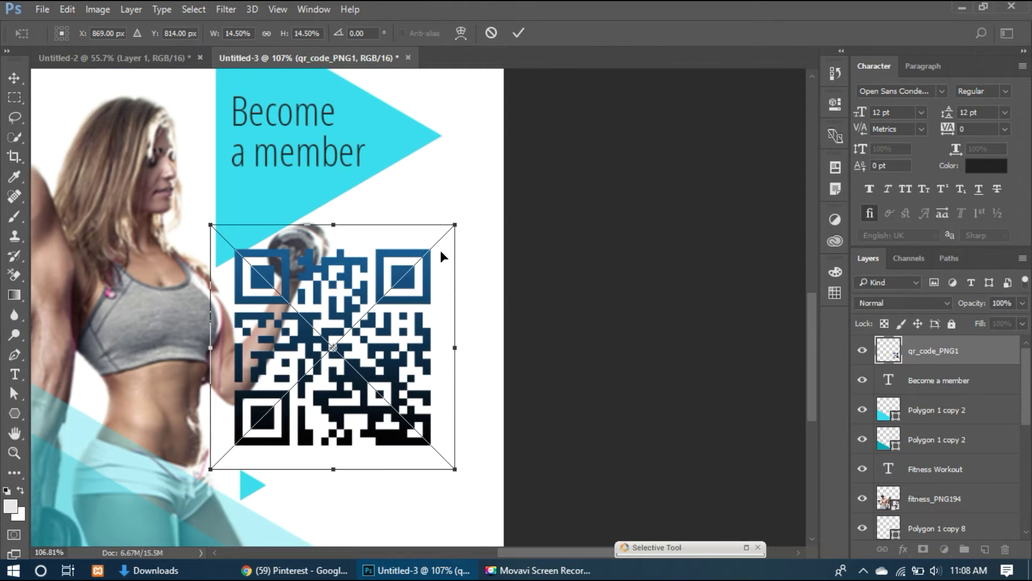
pyautogui.moveTo(451, 229); pyautogui.dragTo(419, 321)
pyautogui.press('Return')
# - Shrink the QR code around its centre to about 4.5%
pyautogui.hotkey('ctrl', 't')
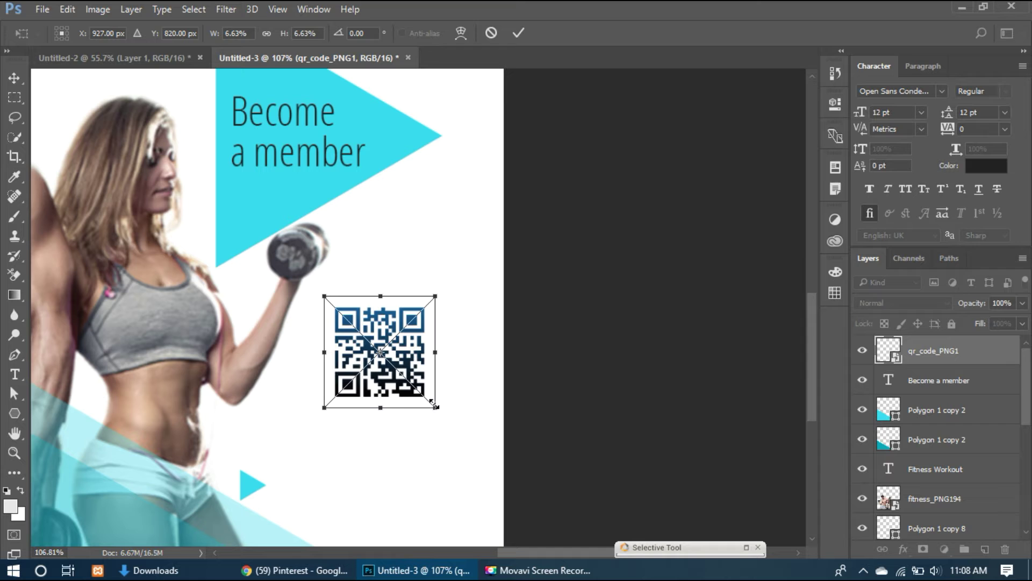
pyautogui.moveTo(429, 401); pyautogui.dragTo(411, 384)
pyautogui.press('Return')
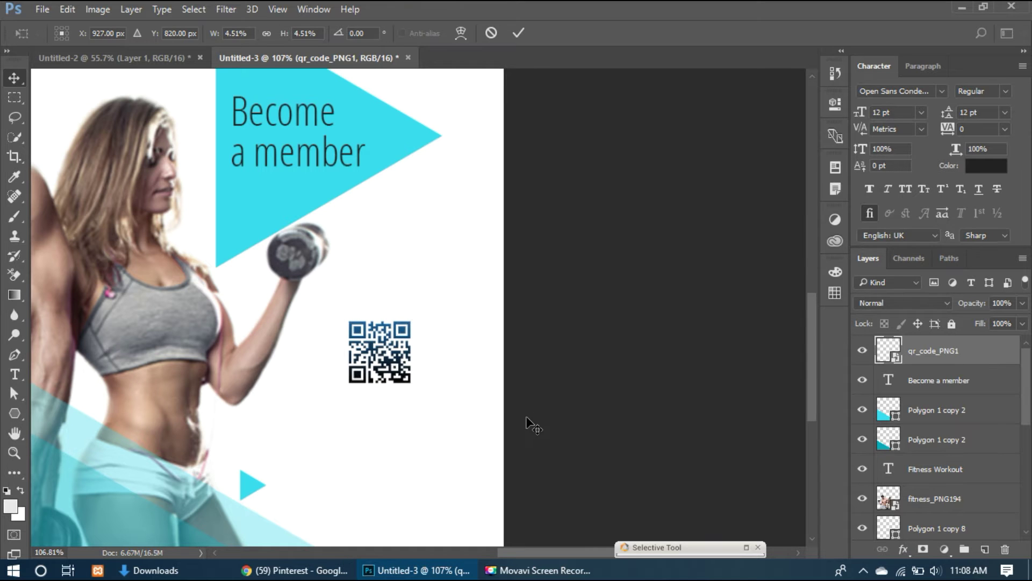
# - Enlarge the QR code around its centre to about 6.5%
pyautogui.moveTo(453, 342); pyautogui.dragTo(554, 298)
pyautogui.scroll(-3, 554, 297)
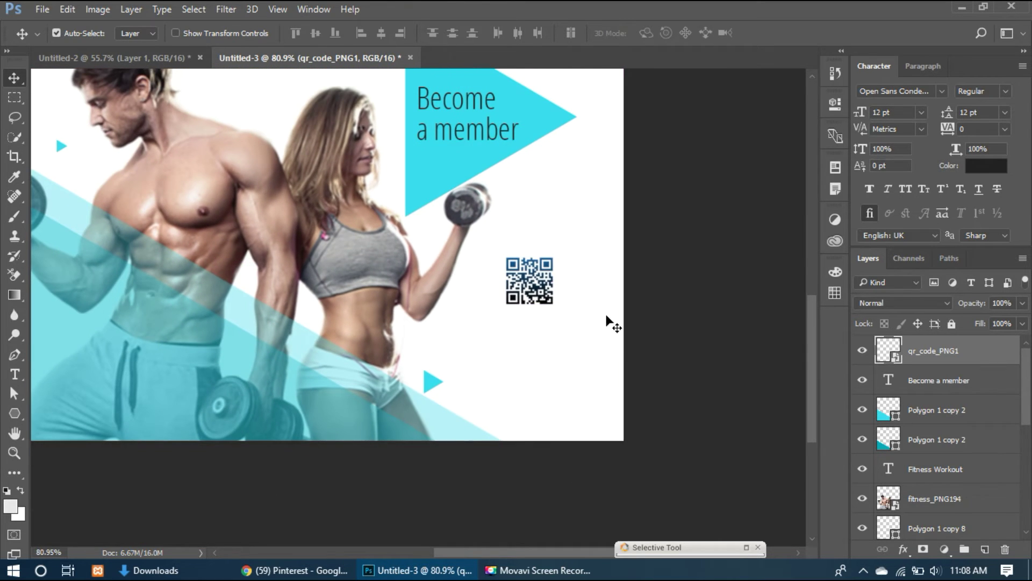
pyautogui.moveTo(555, 295); pyautogui.dragTo(572, 329)
pyautogui.hotkey('ctrl', 't')
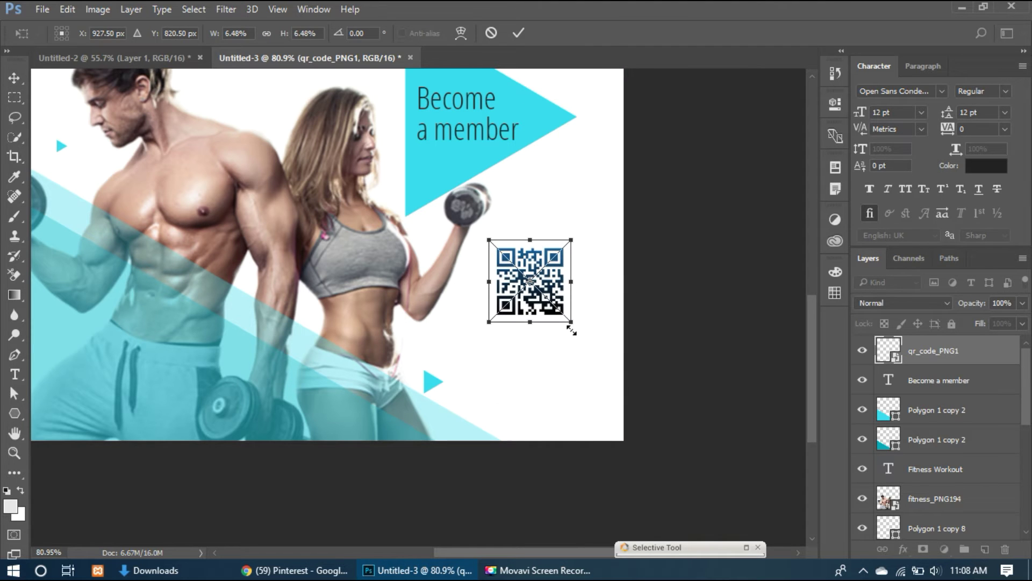
pyautogui.press('Return')
# - Place the cyan brand, facebook (1), instagram (1) and twitter icons from the Downloads folder into the flyer
pyautogui.click(153, 570)
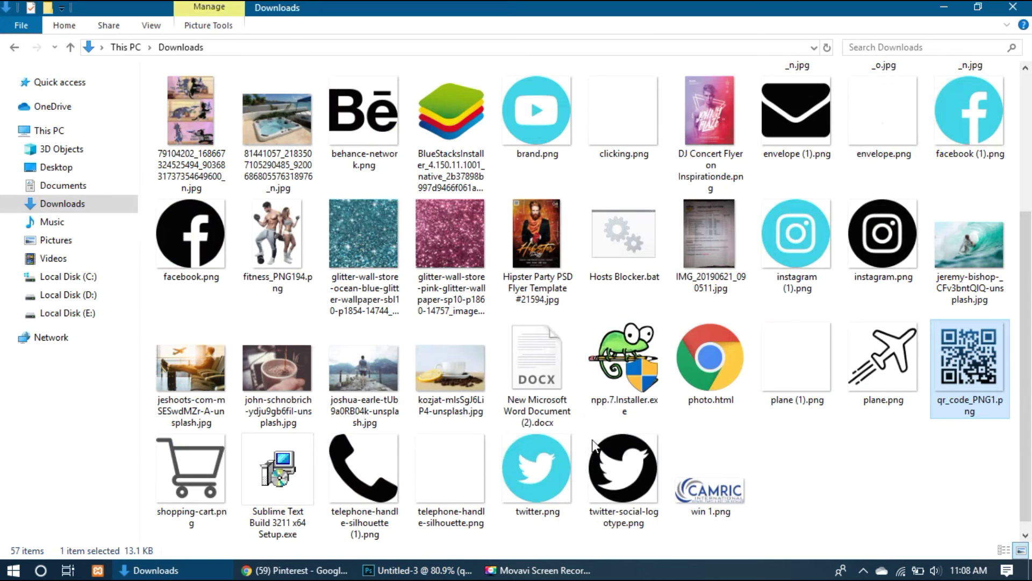
pyautogui.click(519, 475)
pyautogui.keyDown('ctrl'); pyautogui.click(774, 253); pyautogui.keyUp('ctrl')
pyautogui.keyDown('ctrl'); pyautogui.click(968, 118); pyautogui.keyUp('ctrl')
pyautogui.keyDown('ctrl'); pyautogui.click(554, 112); pyautogui.keyUp('ctrl')
pyautogui.moveTo(554, 112); pyautogui.dragTo(420, 544)
pyautogui.moveTo(418, 572); pyautogui.dragTo(489, 371)
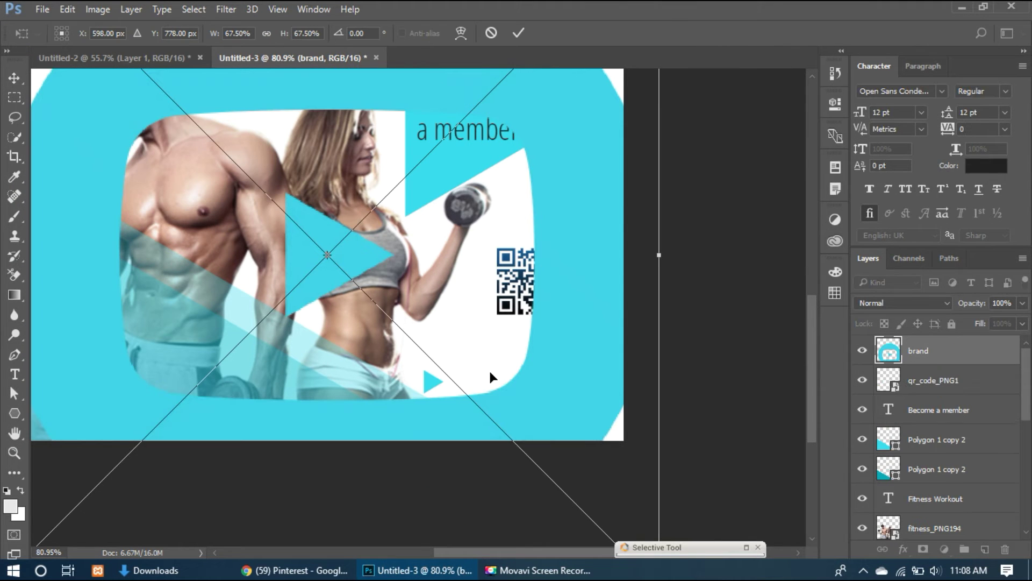
pyautogui.press('Return')
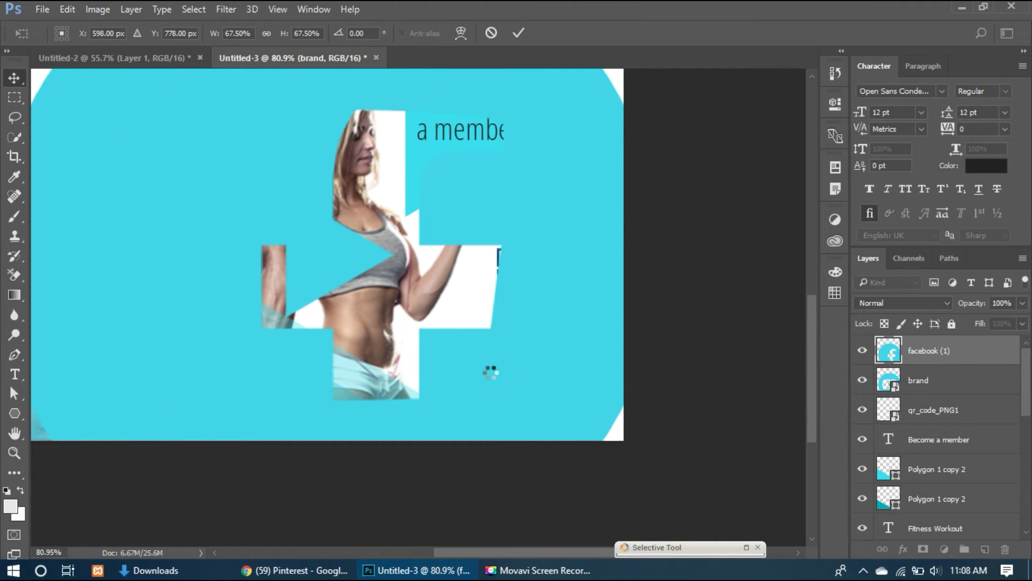
pyautogui.press('Return')
pyautogui.press('Return')
pyautogui.press('Return')
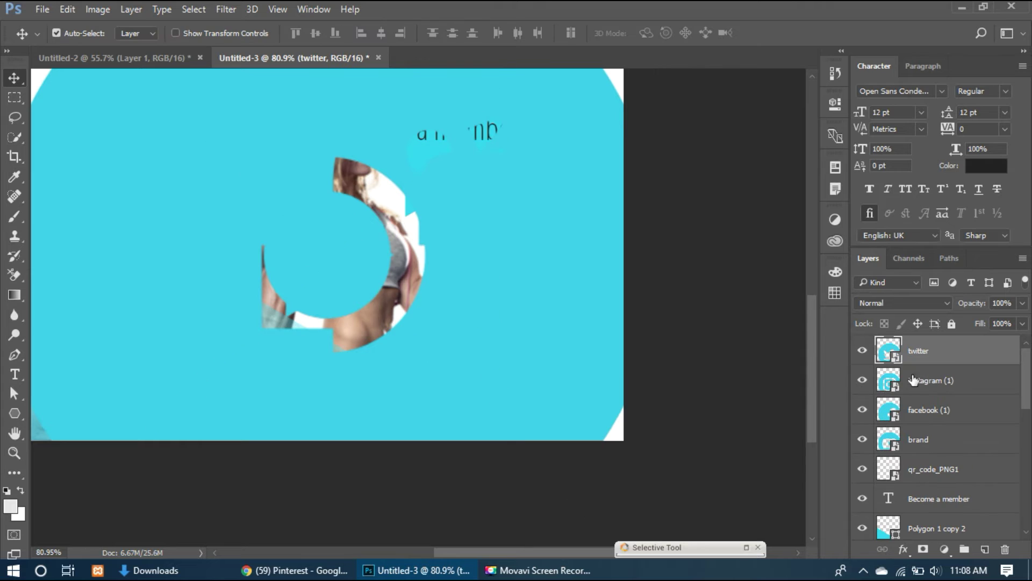
# - Move the twitter, instagram, facebook and brand layers together below the QR code layer
pyautogui.click(955, 436)
pyautogui.keyDown('shift'); pyautogui.click(960, 356); pyautogui.keyUp('shift')
pyautogui.moveTo(960, 356); pyautogui.dragTo(959, 484)
# - Scale the four social icons together to about 3.2% and position them below and left of the QR code
pyautogui.scroll(-3, 498, 318)
pyautogui.hotkey('ctrl', 't')
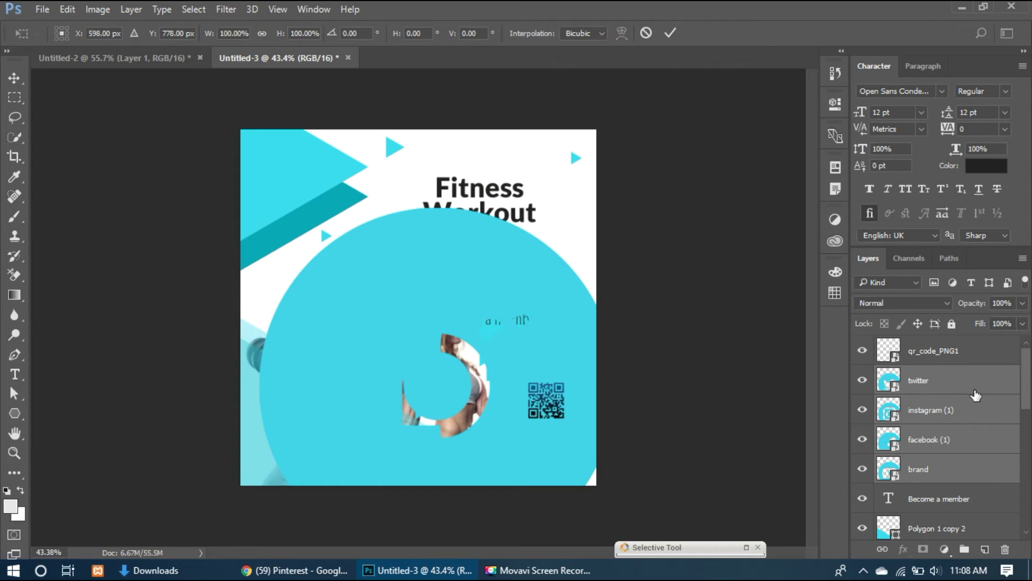
pyautogui.moveTo(613, 207); pyautogui.dragTo(492, 404)
pyautogui.scroll(5, 493, 405)
pyautogui.moveTo(695, 436); pyautogui.dragTo(553, 356)
pyautogui.scroll(-2, 554, 356)
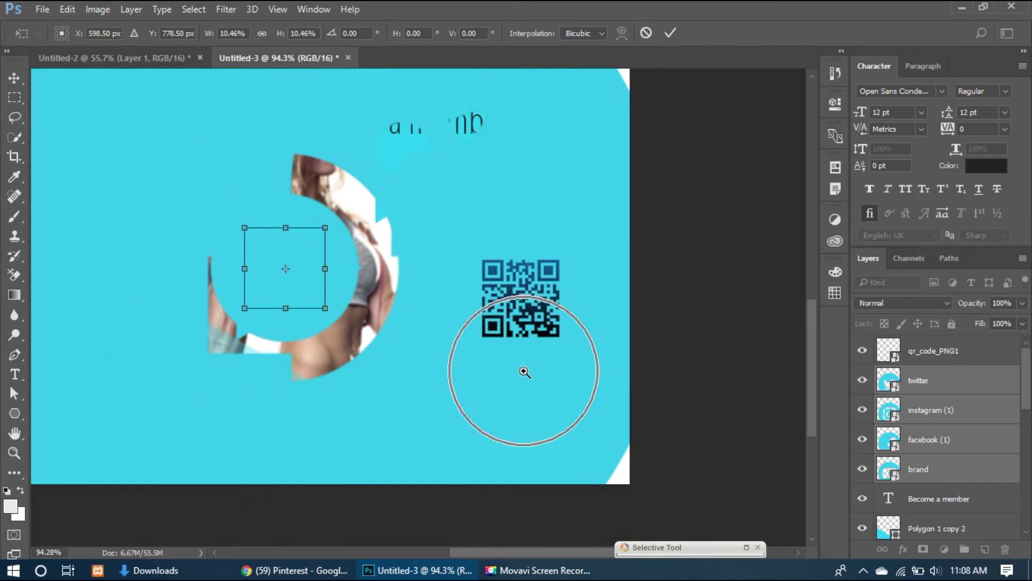
pyautogui.moveTo(319, 272); pyautogui.dragTo(495, 380)
pyautogui.scroll(2, 495, 379)
pyautogui.scroll(1, 509, 380)
pyautogui.moveTo(532, 323); pyautogui.dragTo(409, 358)
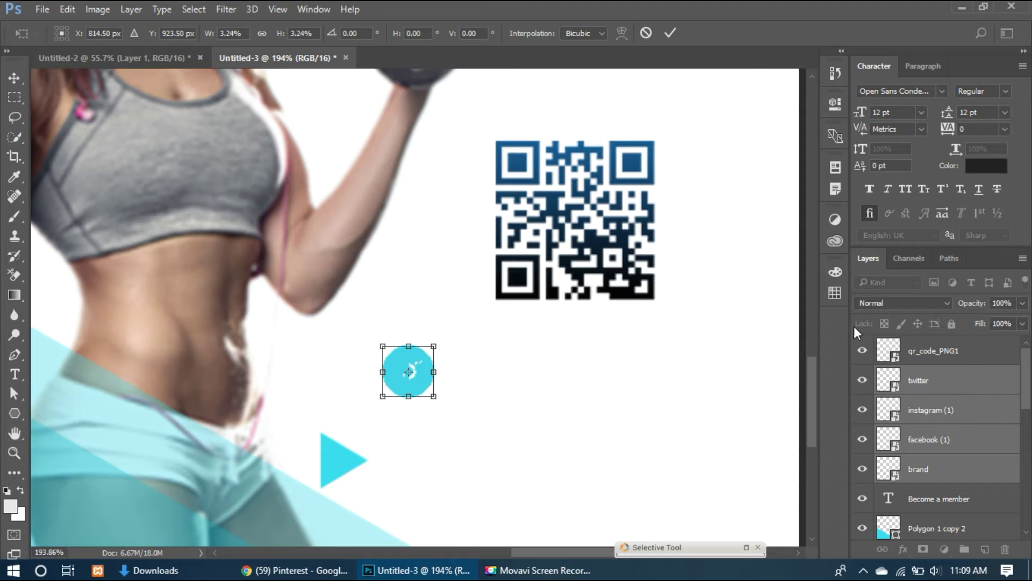
pyautogui.press('Return')
# - Move the Twitter icon horizontally past the QR code's right edge and distribute the four social icons evenly in a row
pyautogui.click(914, 383)
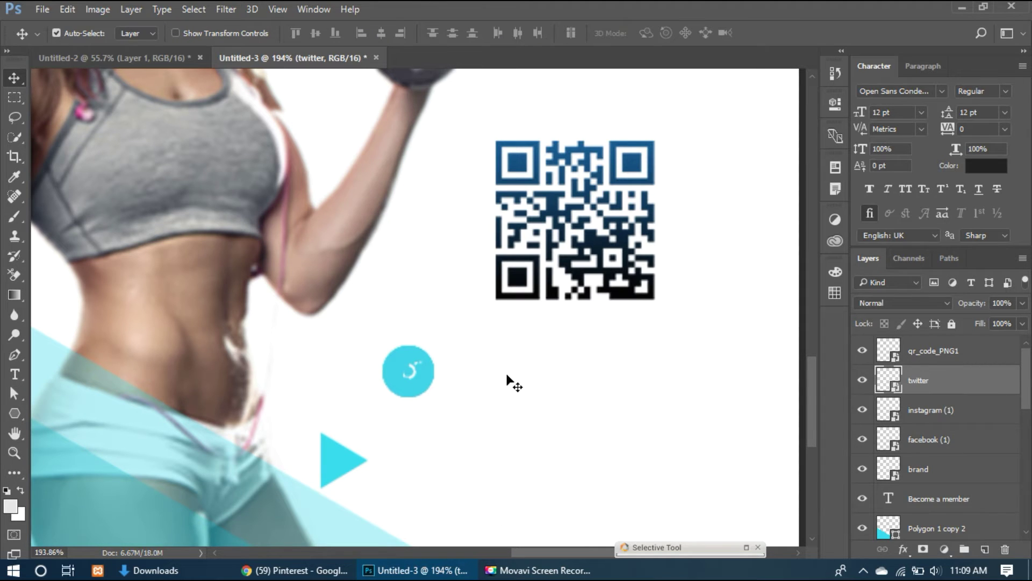
pyautogui.hotkey('shift', 'Right')
pyautogui.hotkey('shift', 'Right')
pyautogui.hotkey('shift', 'Right')
pyautogui.hotkey('shift', 'Right')
pyautogui.hotkey('shift', 'Right')
pyautogui.hotkey('shift', 'Right')
pyautogui.hotkey('shift', 'Right')
pyautogui.hotkey('shift', 'Right')
pyautogui.hotkey('shift', 'Right')
pyautogui.hotkey('shift', 'Right')
pyautogui.hotkey('shift', 'Right')
pyautogui.hotkey('shift', 'Right')
pyautogui.hotkey('shift', 'Right')
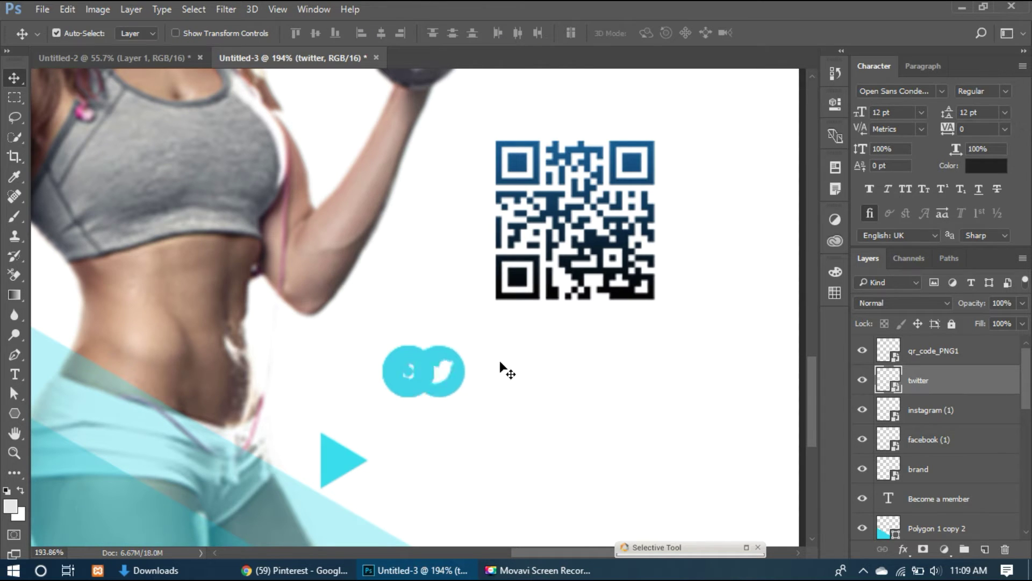
pyautogui.moveTo(567, 371); pyautogui.dragTo(786, 391)
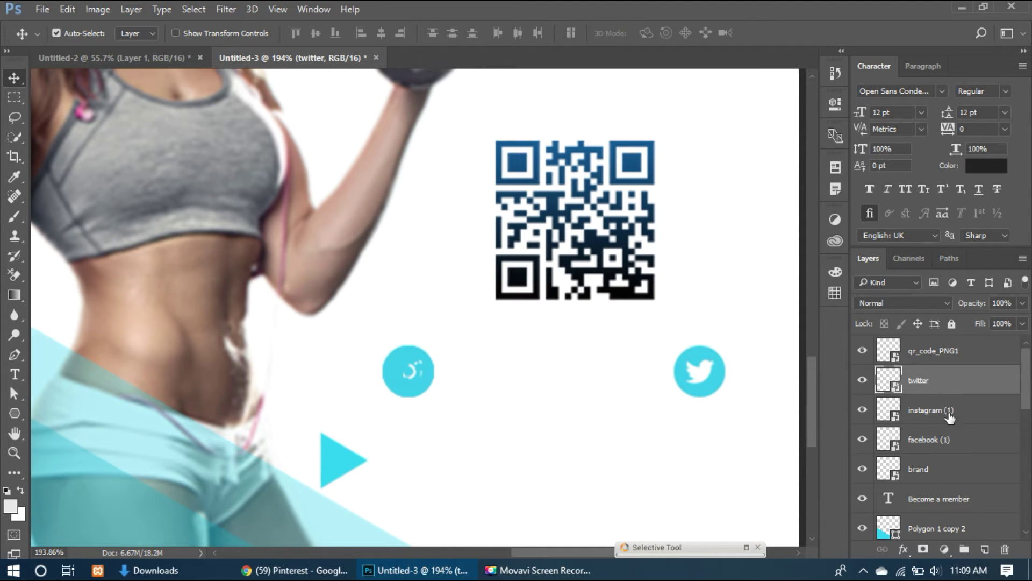
pyautogui.keyDown('shift'); pyautogui.click(944, 472); pyautogui.keyUp('shift')
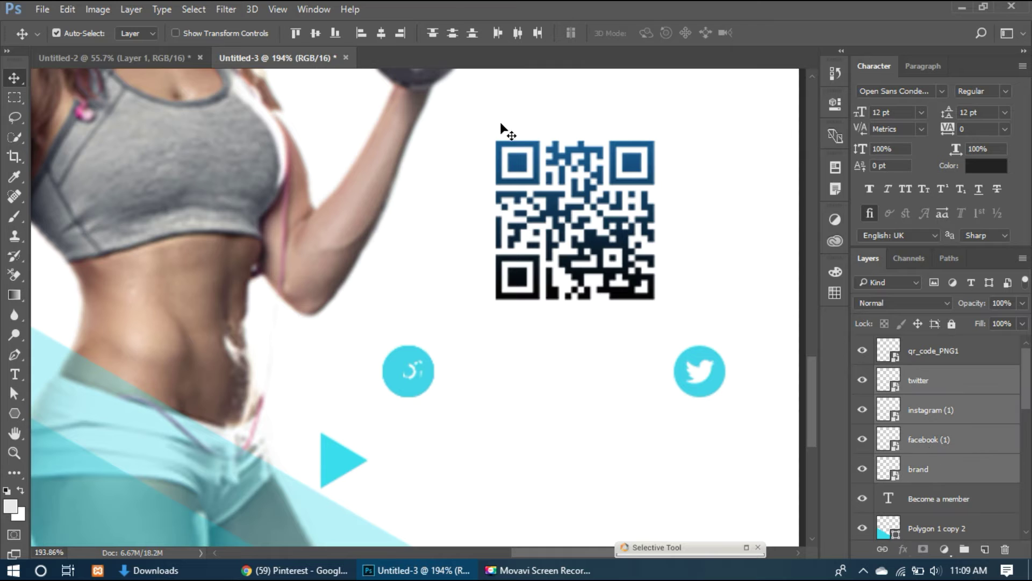
pyautogui.click(517, 33)
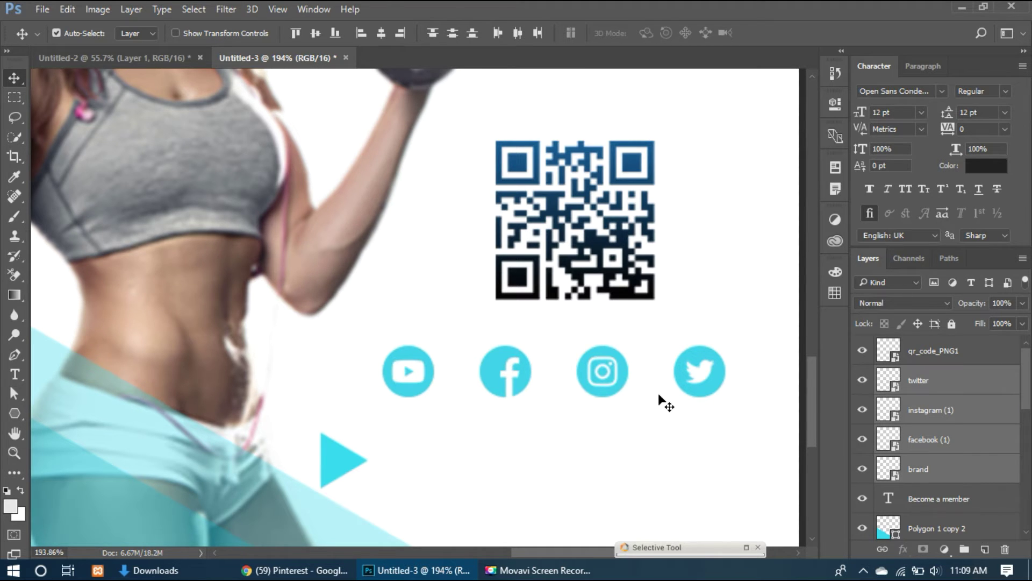
pyautogui.scroll(-2, 643, 406)
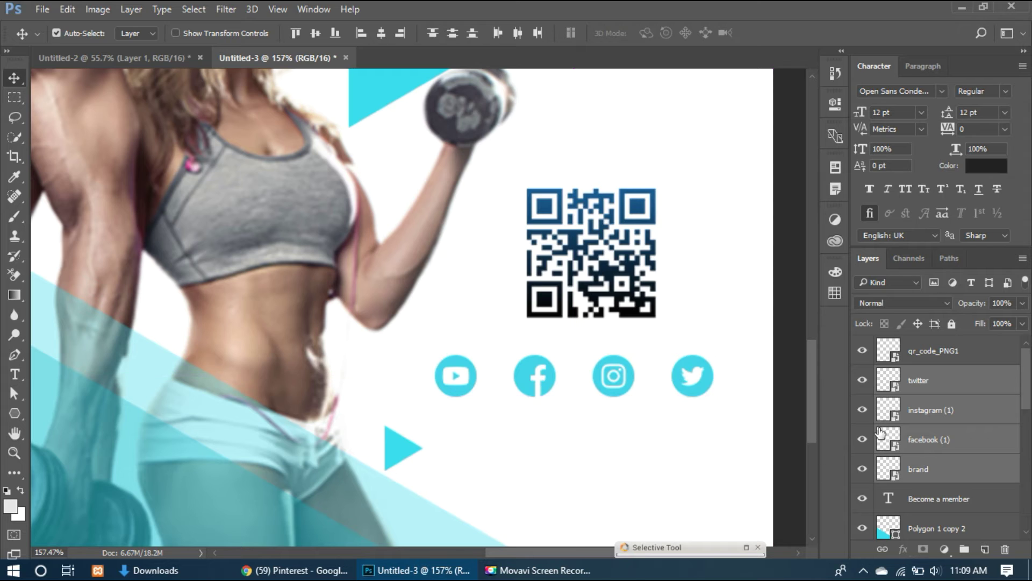
pyautogui.click(935, 504)
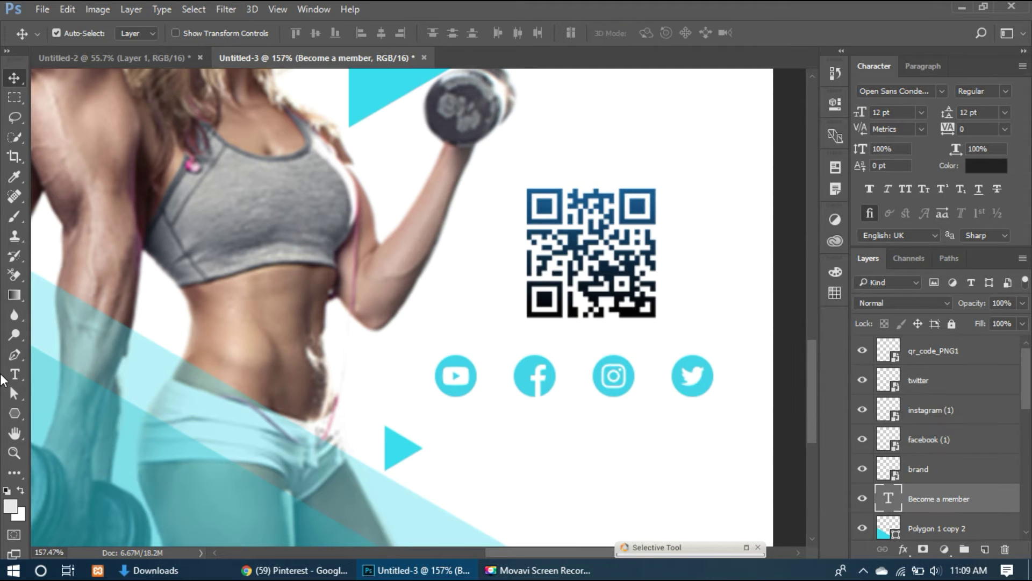
pyautogui.click(15, 374)
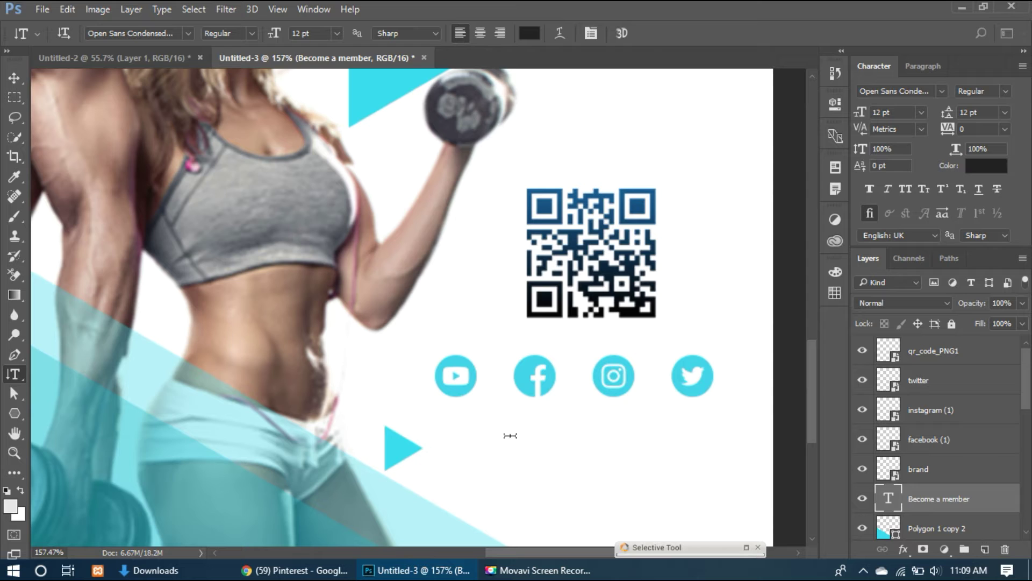
pyautogui.rightClick(14, 374)
pyautogui.click(81, 372)
pyautogui.click(437, 452)
pyautogui.write('WWW')
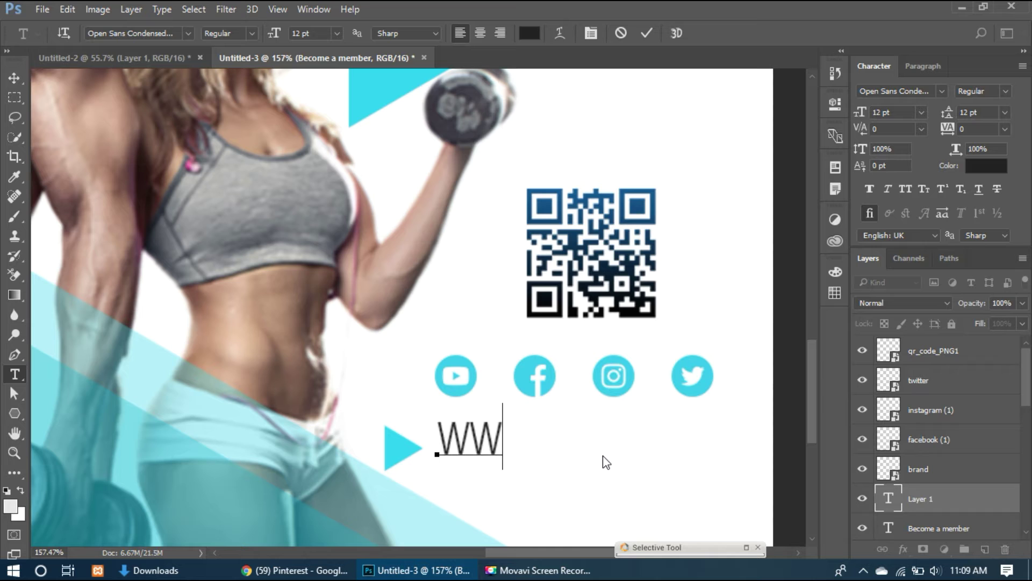
pyautogui.write('.')
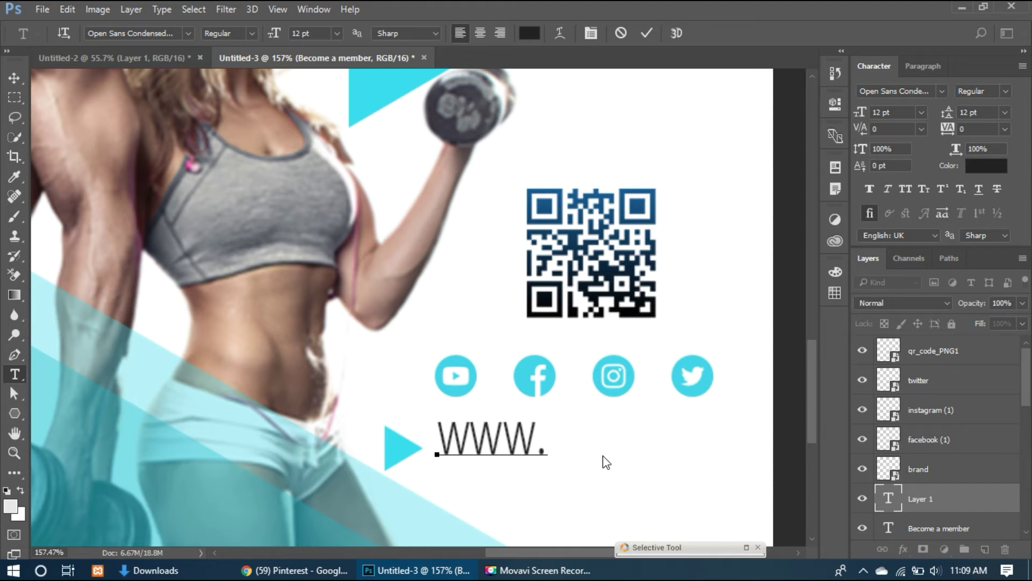
pyautogui.write('neww')
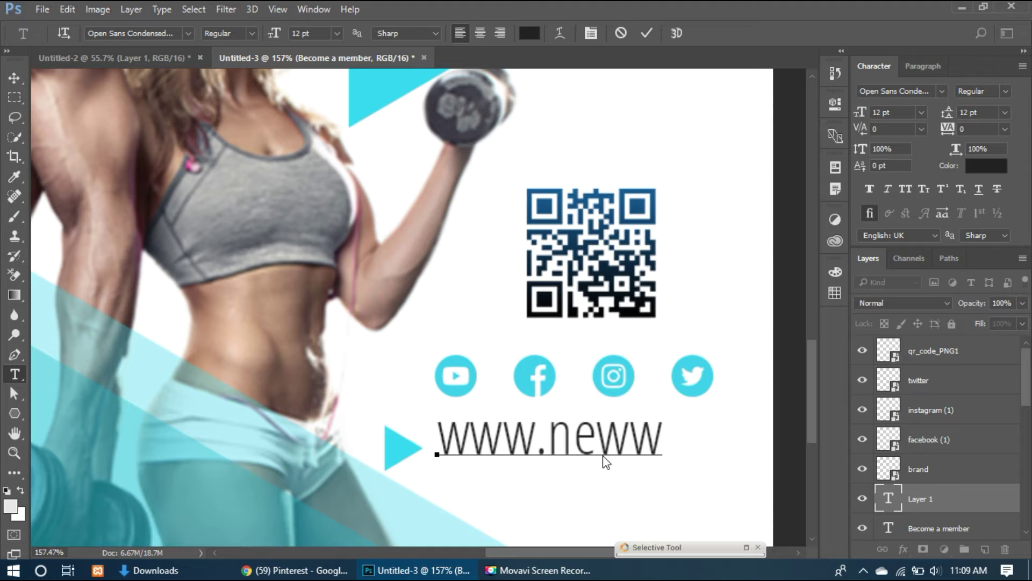
pyautogui.press('BackSpace')
pyautogui.write('_')
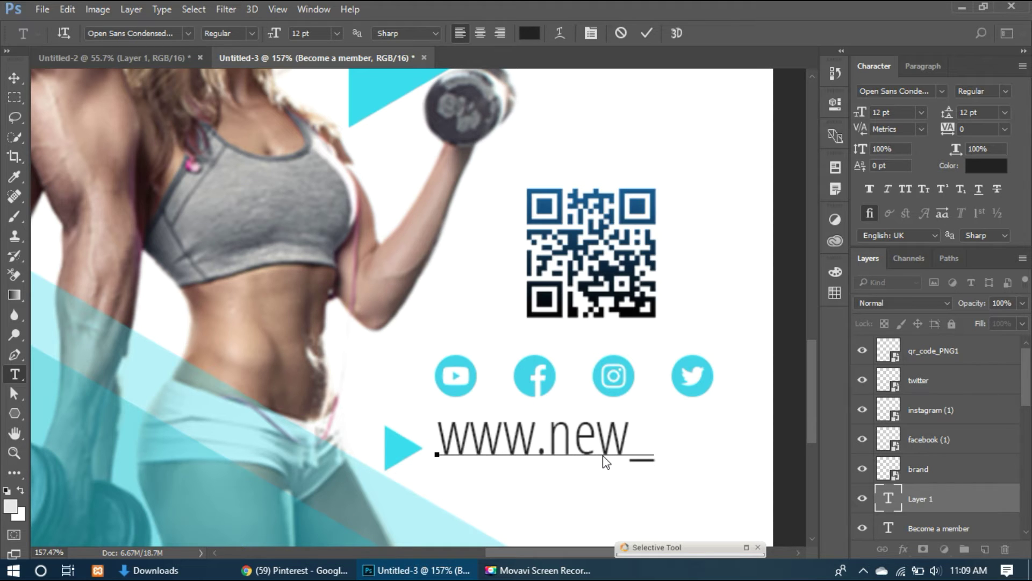
pyautogui.write('gym.com')
pyautogui.hotkey('ctrl', 'a')
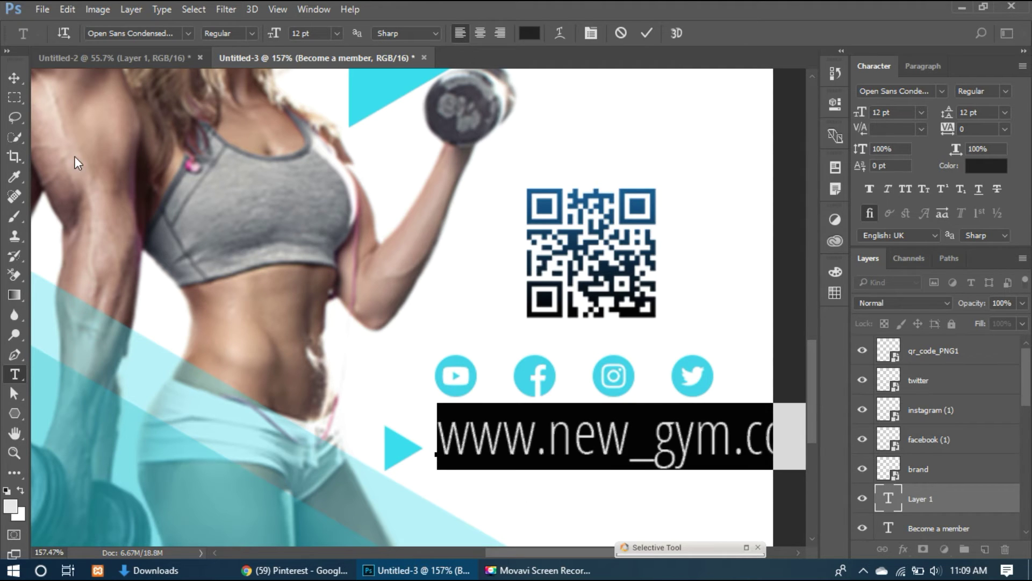
pyautogui.press('BackSpace')
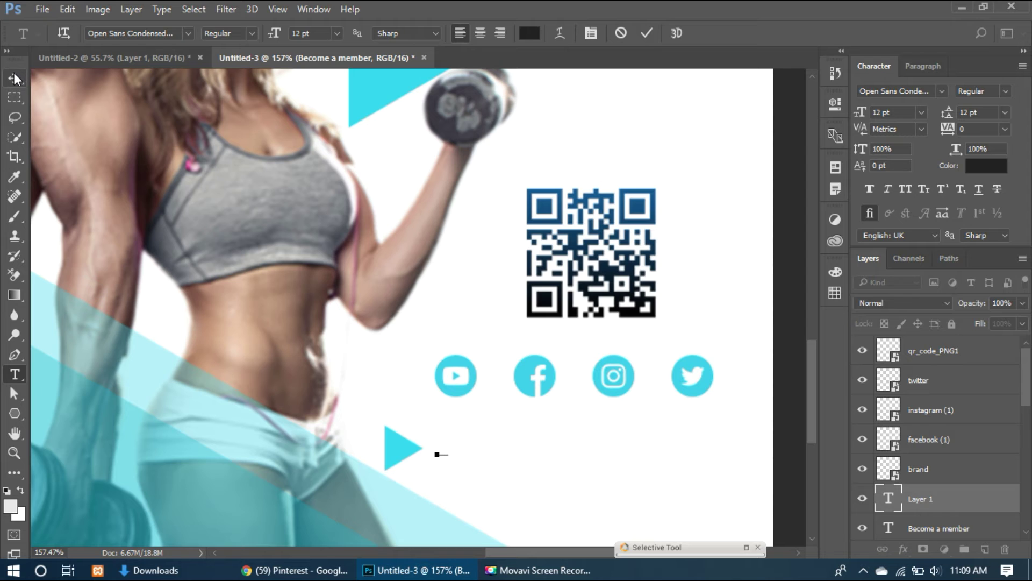
pyautogui.hotkey('ctrl', 'z')
pyautogui.click(14, 79)
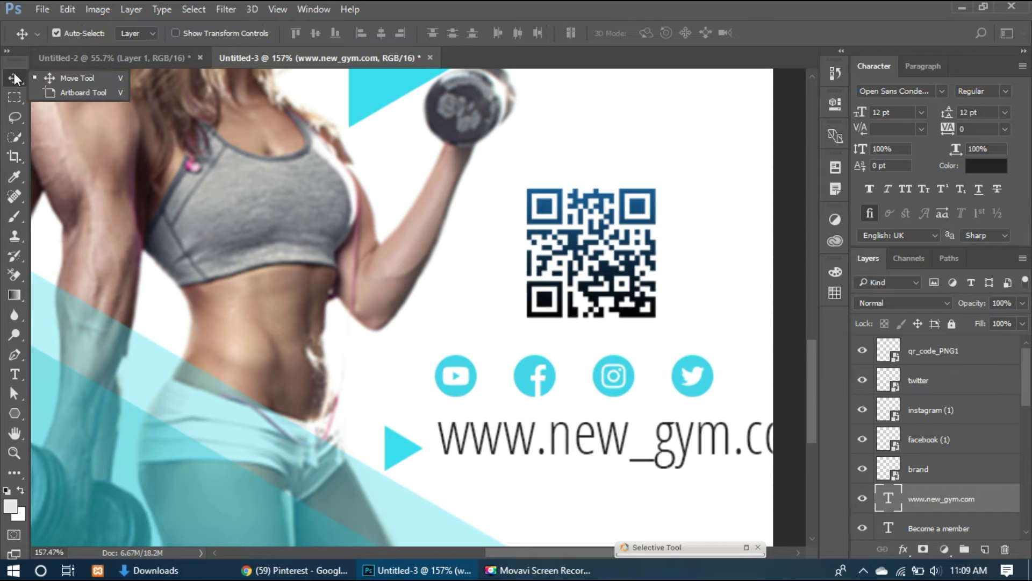
pyautogui.moveTo(563, 455); pyautogui.dragTo(509, 461)
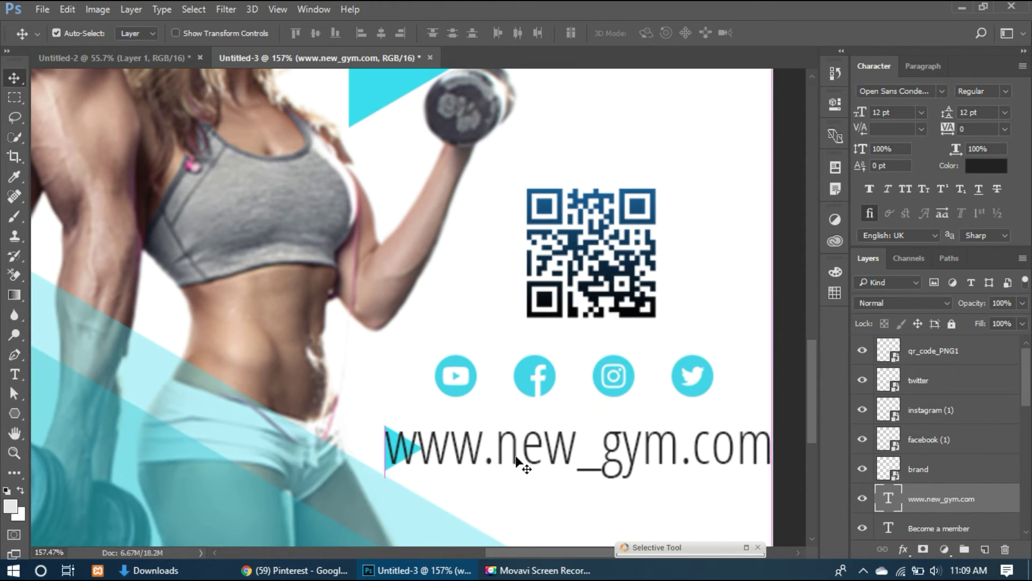
pyautogui.hotkey('ctrl', 't')
pyautogui.moveTo(580, 478); pyautogui.dragTo(579, 476)
pyautogui.hotkey('ctrl', 'z')
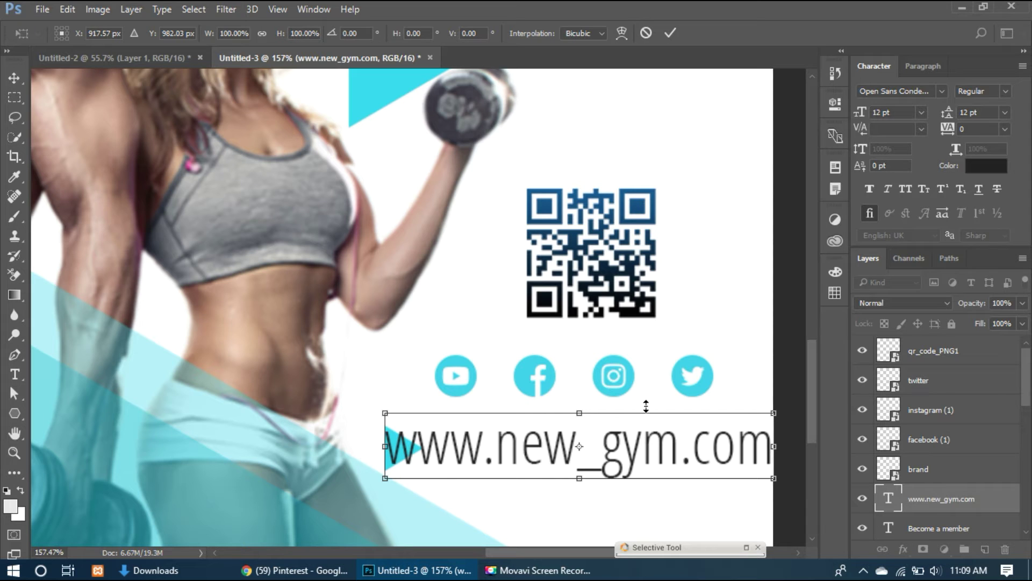
pyautogui.click(646, 34)
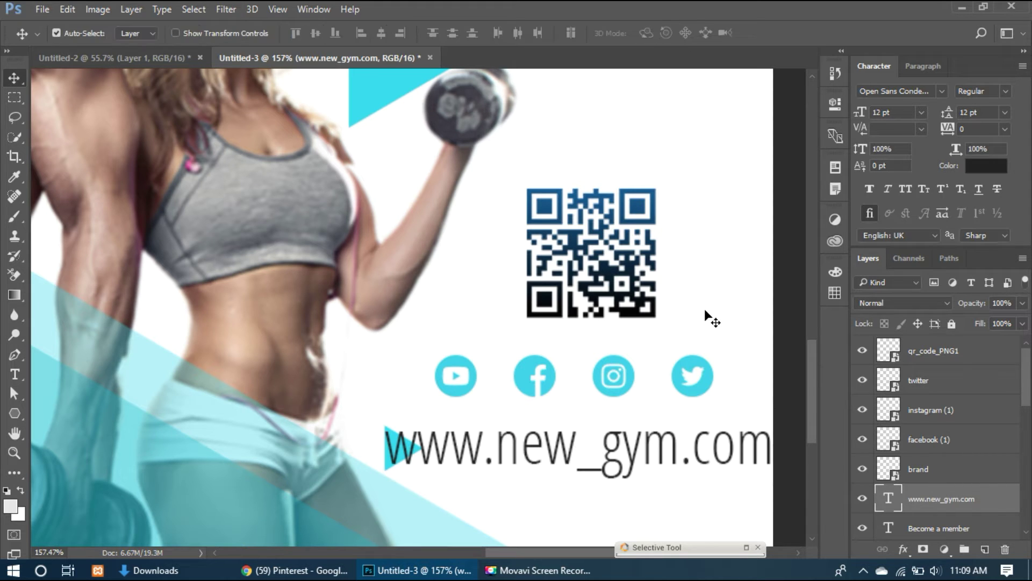
# - Scale the website address about its centre to about 70%, clearing the small cyan triangle beside it
pyautogui.hotkey('ctrl', 't')
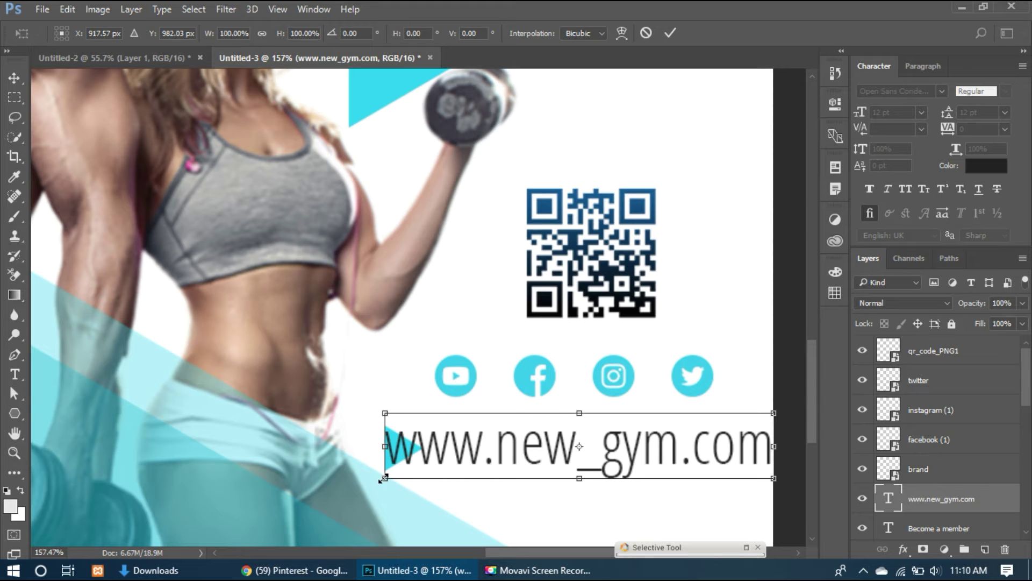
pyautogui.moveTo(385, 479); pyautogui.dragTo(444, 468)
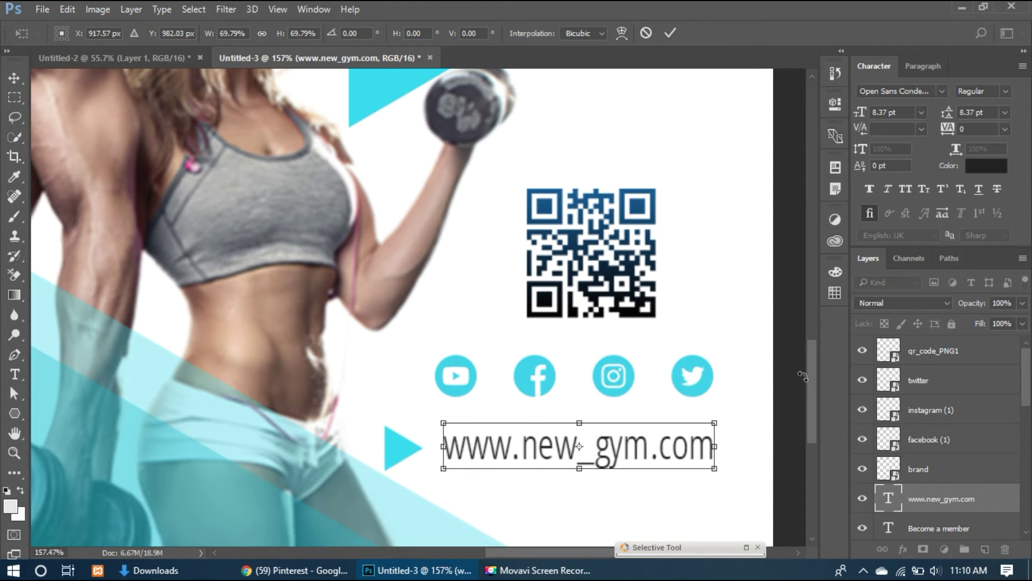
pyautogui.press('Return')
# - Draw a thin horizontal rectangle about 1107 by 4 px across the flyer at the man's head, directly above the fitness_PNG194 layer
pyautogui.scroll(-5, 692, 405)
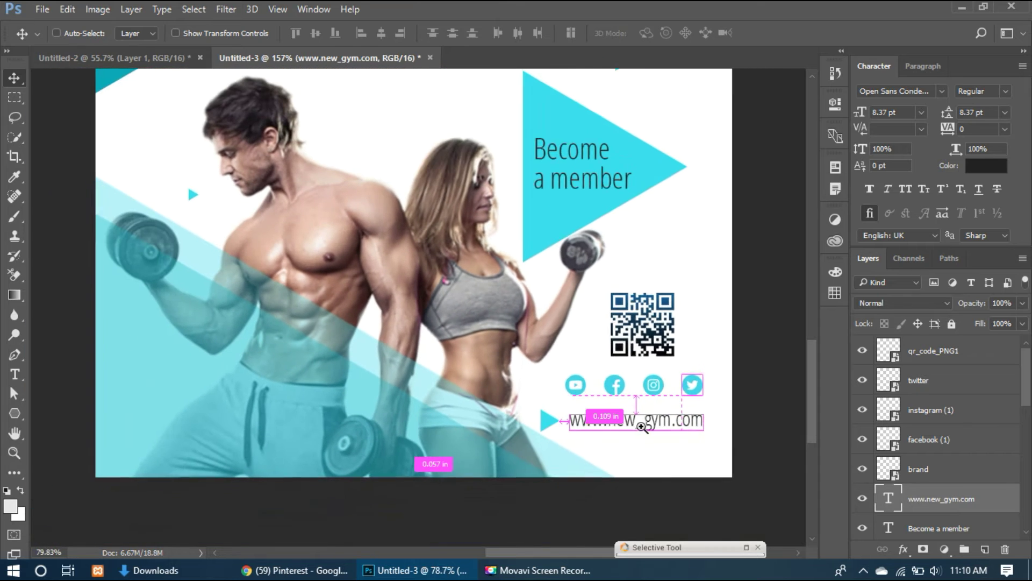
pyautogui.scroll(-4, 694, 339)
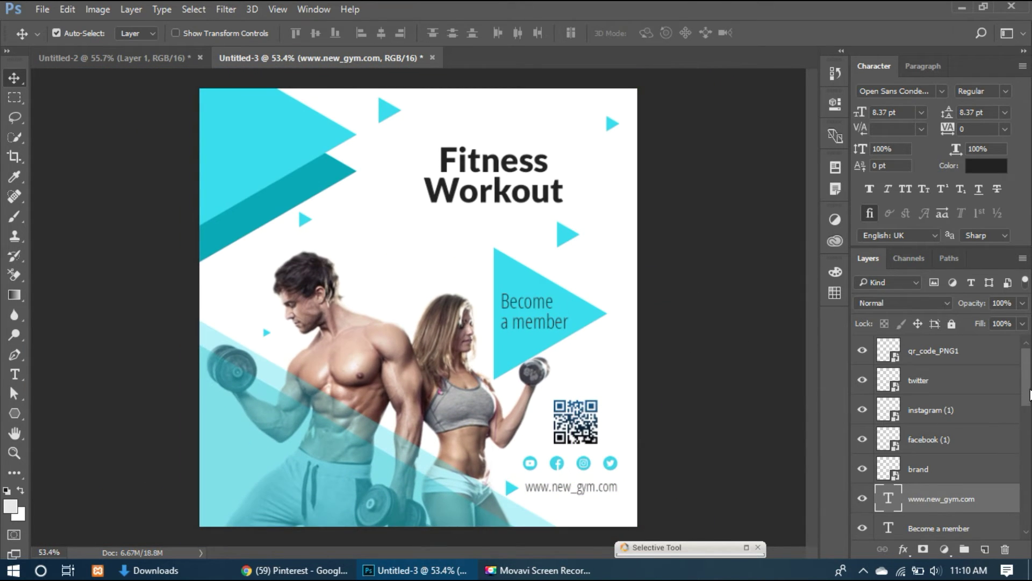
pyautogui.moveTo(1030, 383); pyautogui.dragTo(1030, 438)
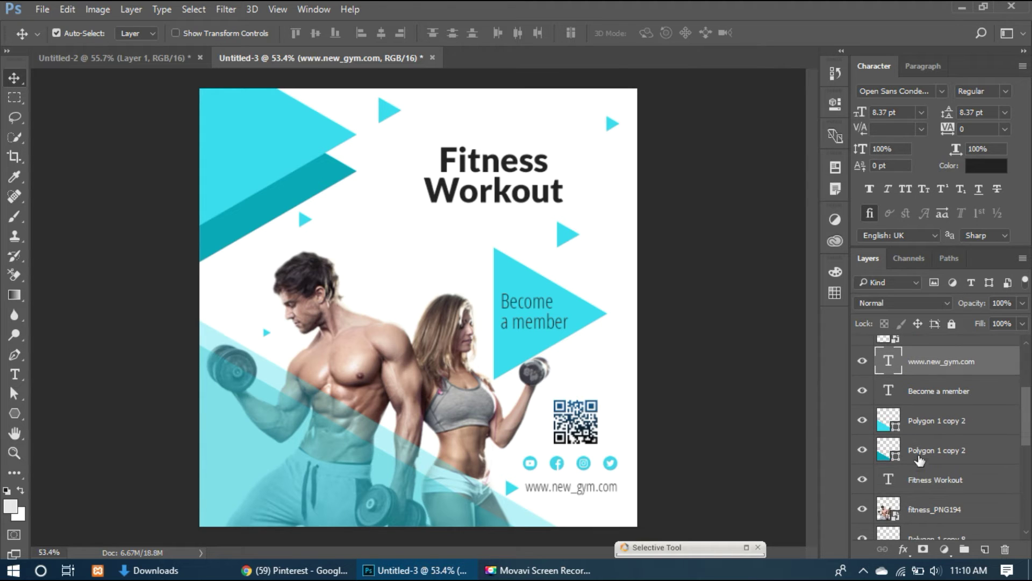
pyautogui.scroll(-2, 922, 428)
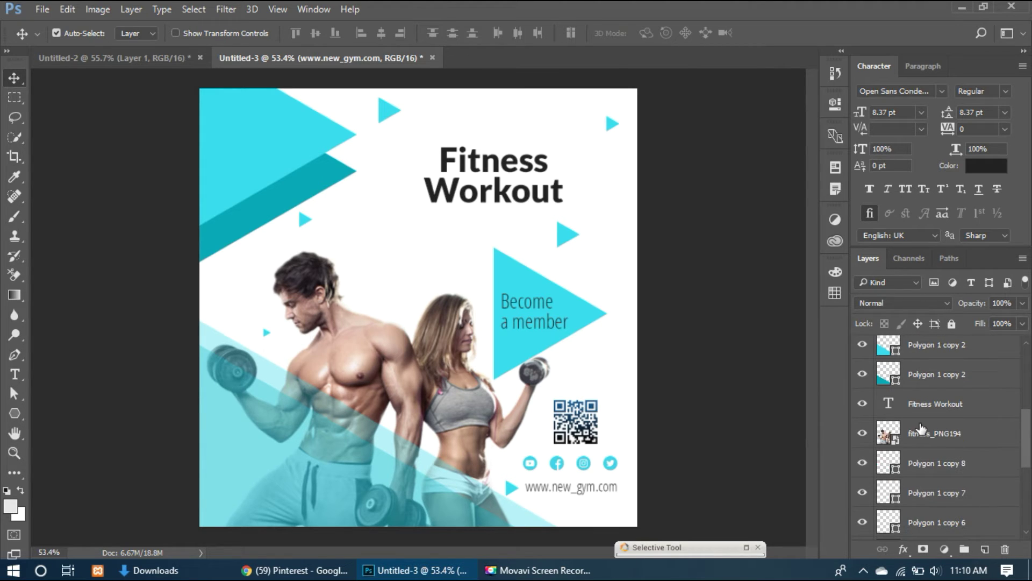
pyautogui.click(922, 429)
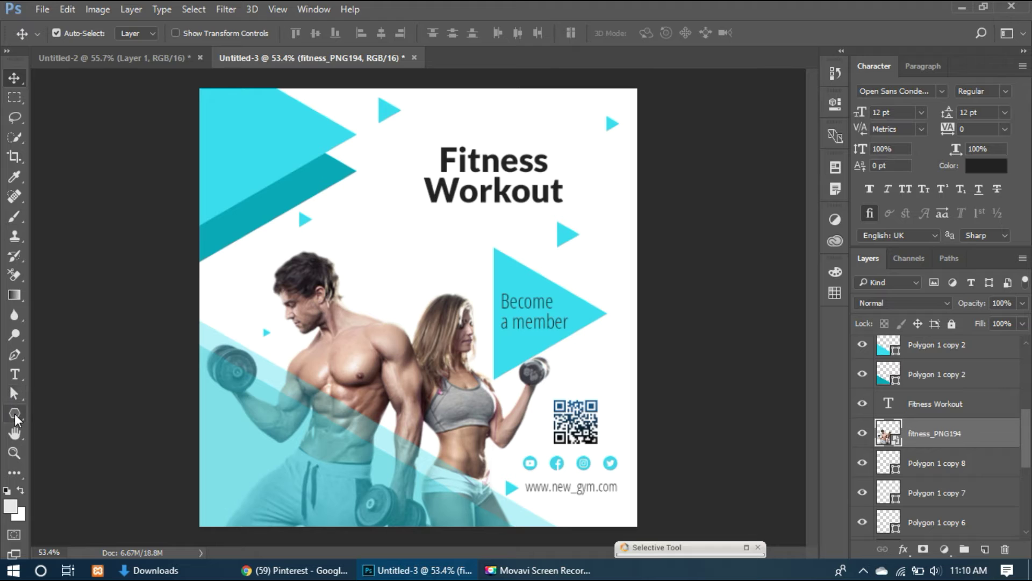
pyautogui.click(14, 411)
pyautogui.click(98, 412)
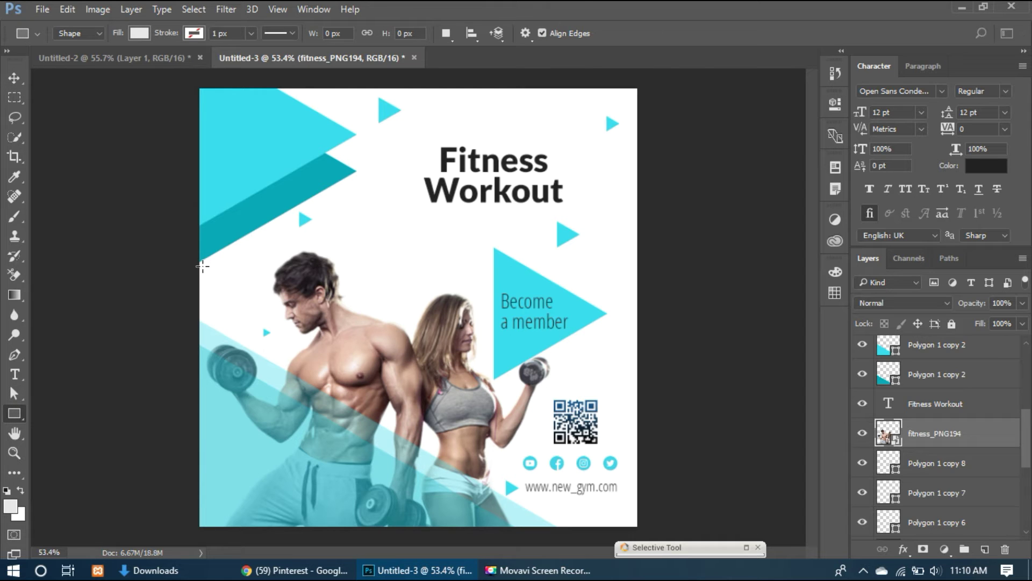
pyautogui.moveTo(207, 265); pyautogui.dragTo(650, 265)
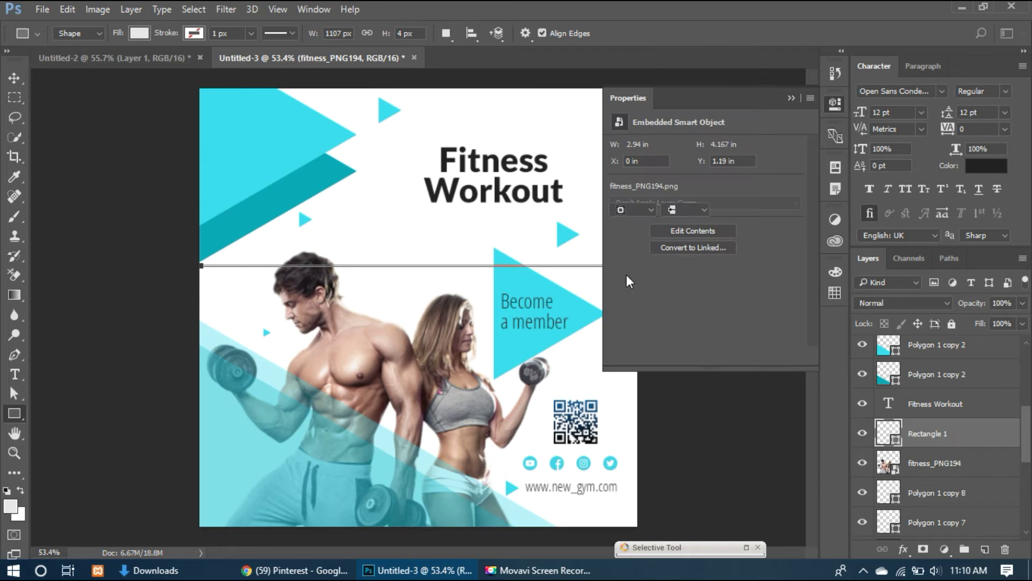
pyautogui.click(799, 99)
# - Recolour the thin rectangle with the cyan sampled from the large triangle in the flyer's upper-left corner
pyautogui.click(14, 78)
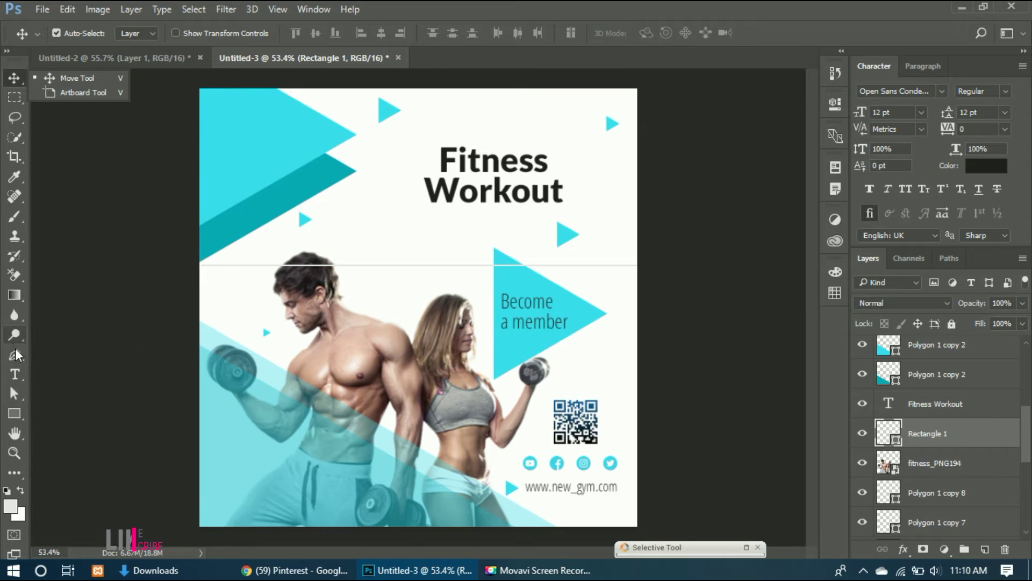
pyautogui.click(15, 177)
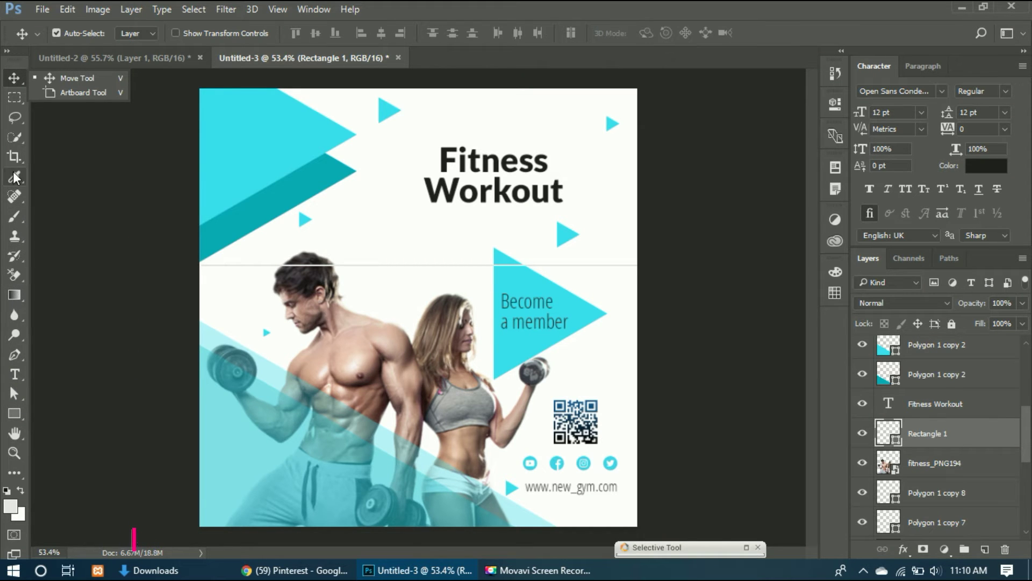
pyautogui.hotkey('shift', 'i')
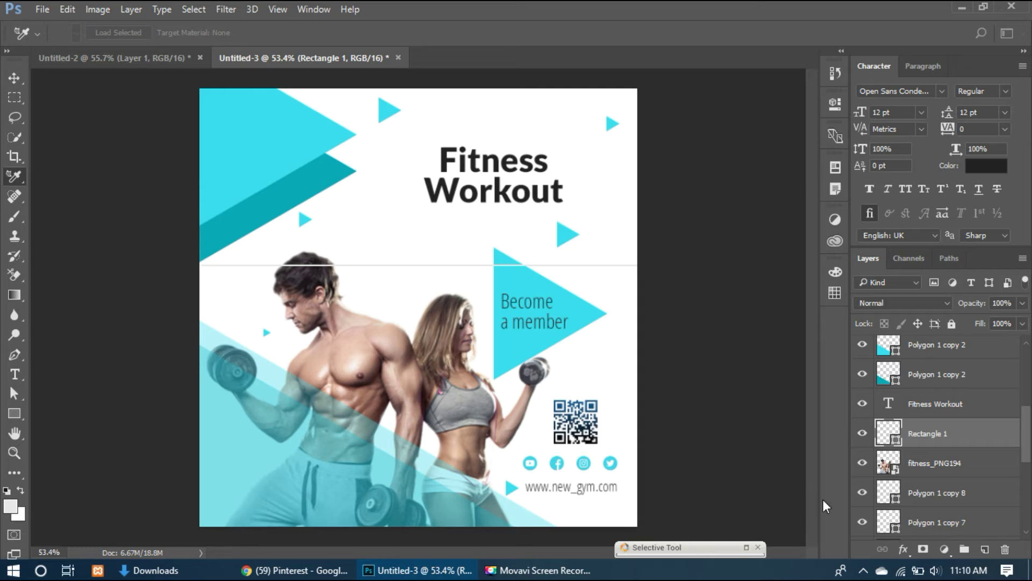
pyautogui.doubleClick(893, 437)
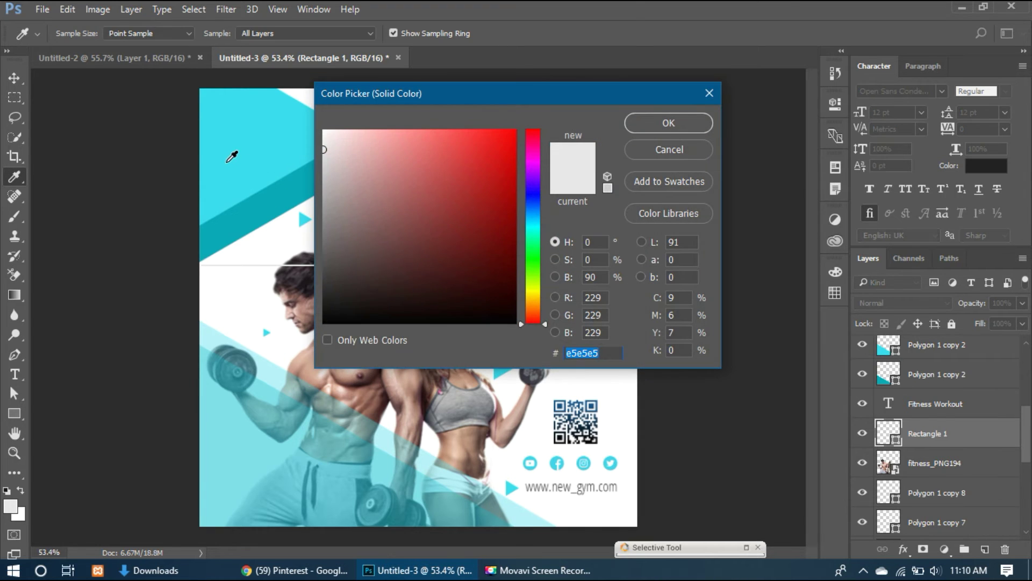
pyautogui.click(229, 155)
pyautogui.click(663, 131)
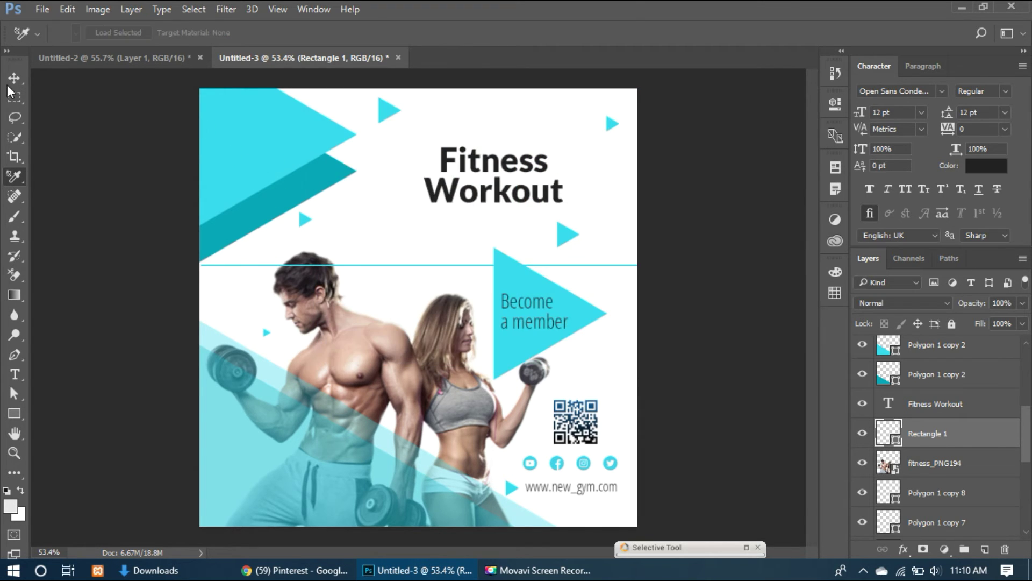
# - Rotate the thin cyan line by 30° and move it down and right until its lower end crosses the flyer's right edge
pyautogui.press('v')
pyautogui.moveTo(442, 285); pyautogui.dragTo(587, 295)
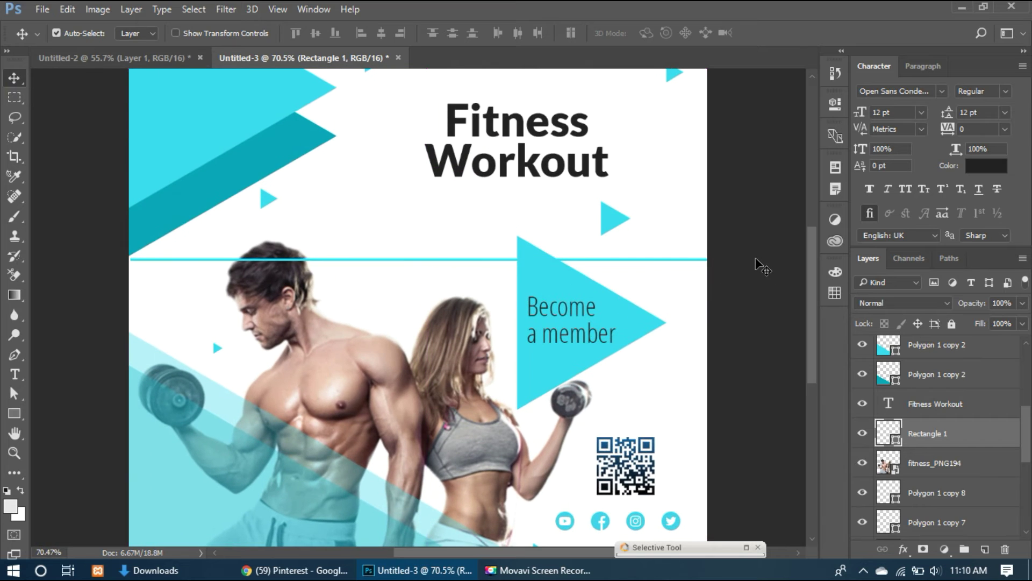
pyautogui.hotkey('ctrl', 't')
pyautogui.moveTo(740, 252); pyautogui.dragTo(710, 388)
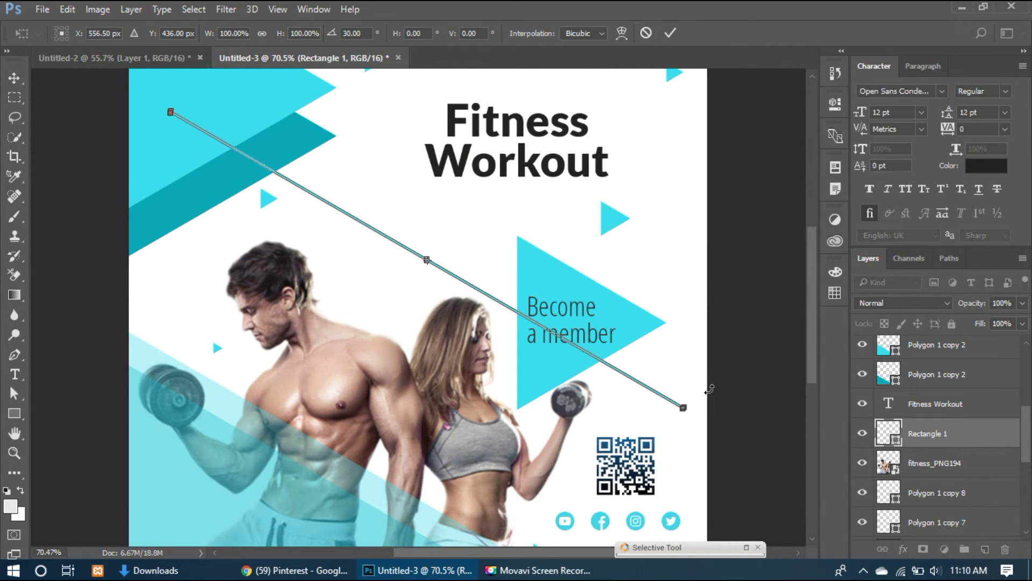
pyautogui.press('Return')
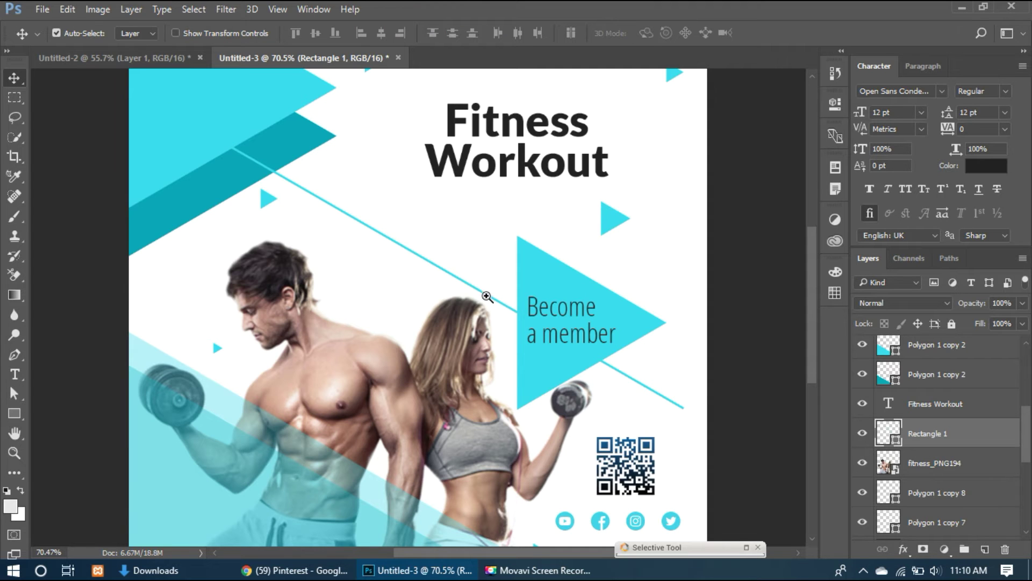
pyautogui.moveTo(481, 298); pyautogui.dragTo(431, 225)
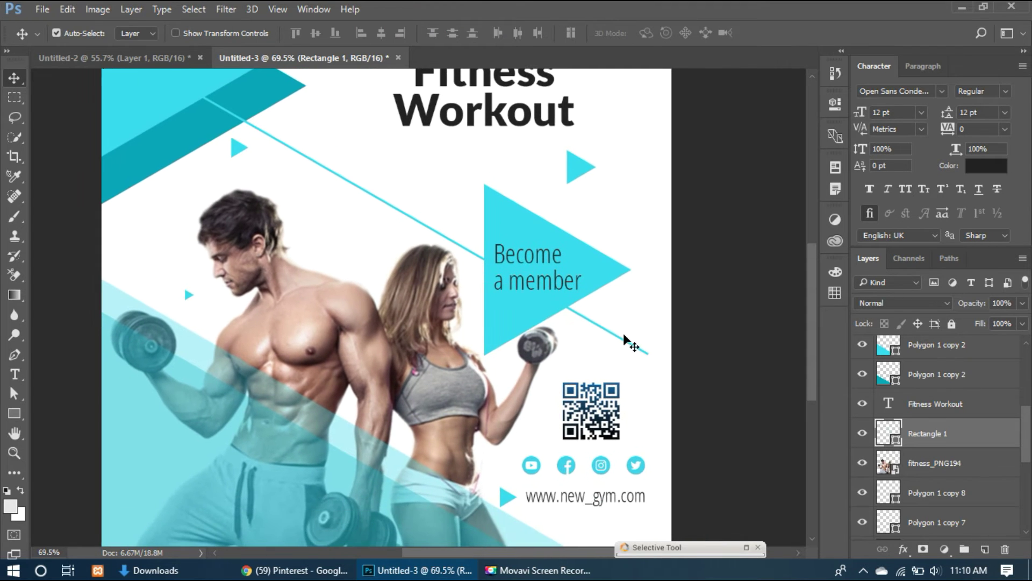
pyautogui.moveTo(644, 353); pyautogui.dragTo(679, 379)
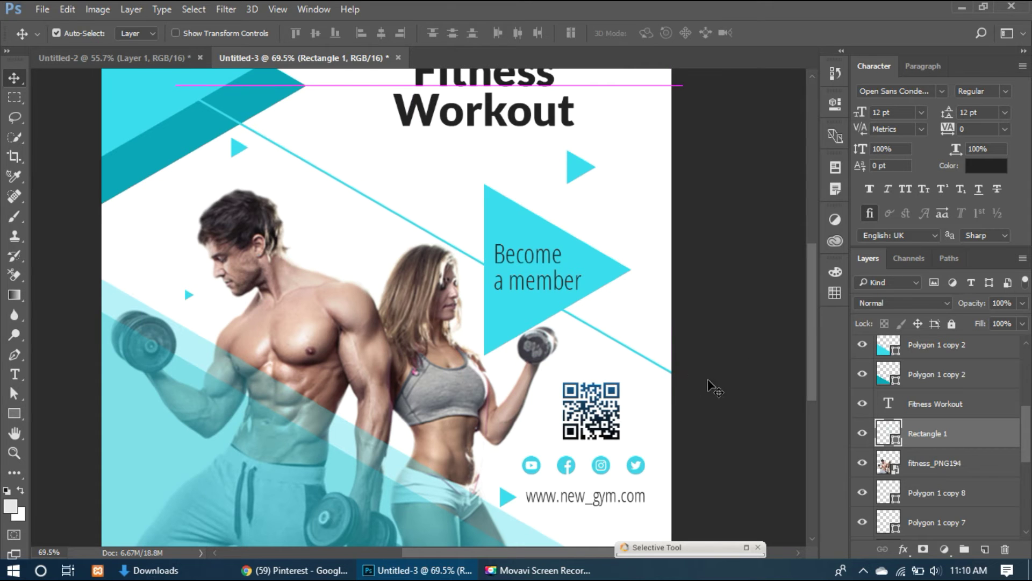
# - Try to shift the diagonal cyan line up and left, off the flyer's right edge, and undo the move
pyautogui.scroll(-1, 618, 349)
pyautogui.scroll(-1, 625, 339)
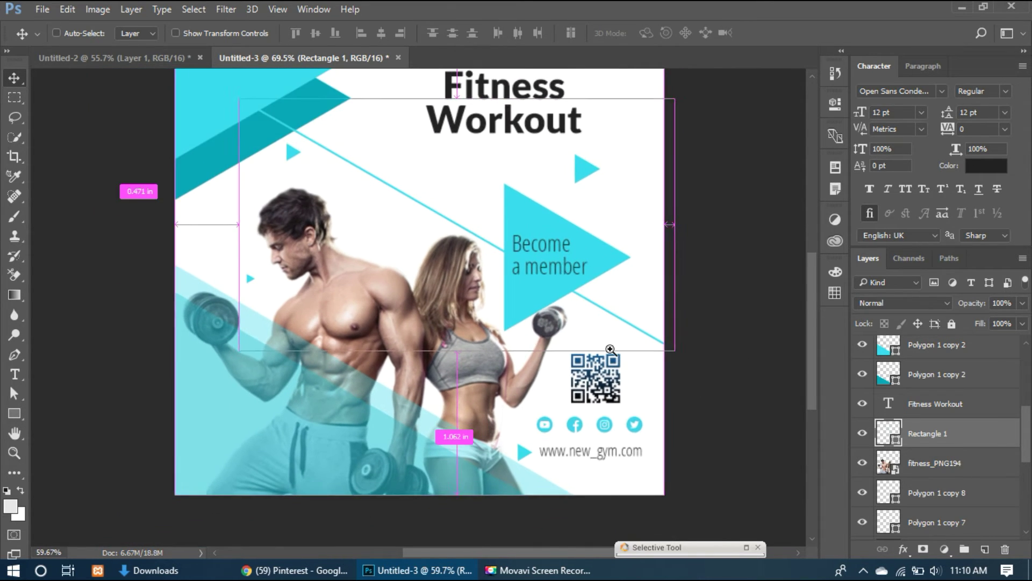
pyautogui.moveTo(626, 323)
pyautogui.mouseDown()
pyautogui.moveTo(618, 349)
pyautogui.moveTo(635, 332)
pyautogui.moveTo(664, 348)
pyautogui.moveTo(644, 329)
pyautogui.mouseUp()
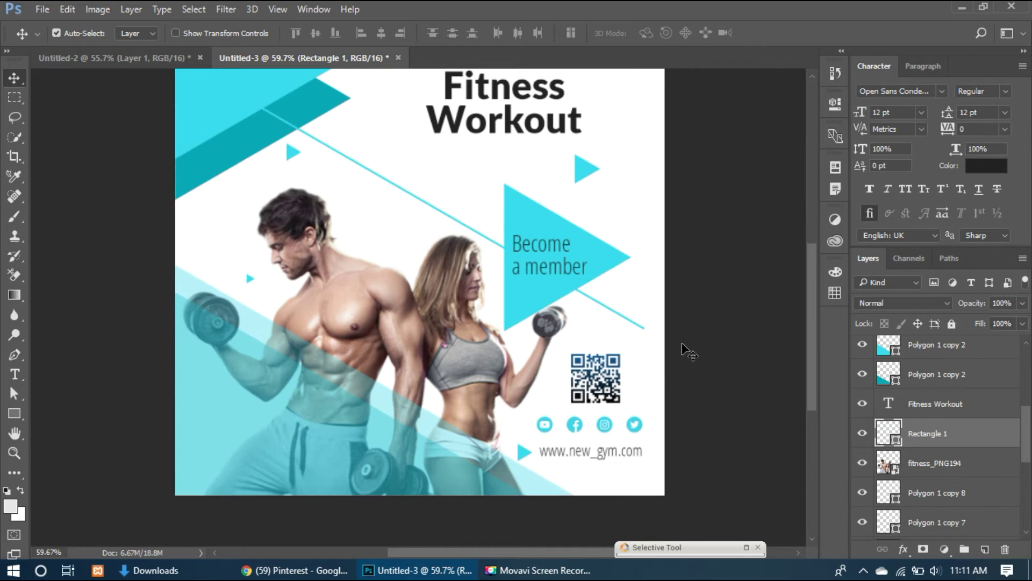
pyautogui.hotkey('ctrl', 'z')
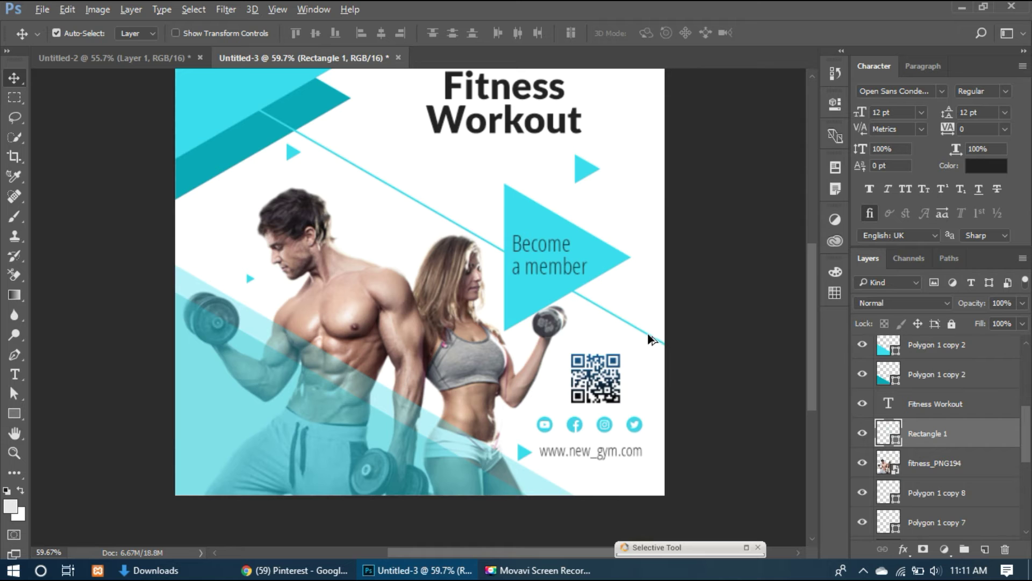
# - Duplicate the diagonal cyan line and place the copy lower, running from the man's head down to the flyer's right edge beside the website address
pyautogui.moveTo(649, 337); pyautogui.dragTo(653, 339)
pyautogui.moveTo(595, 322); pyautogui.dragTo(588, 368)
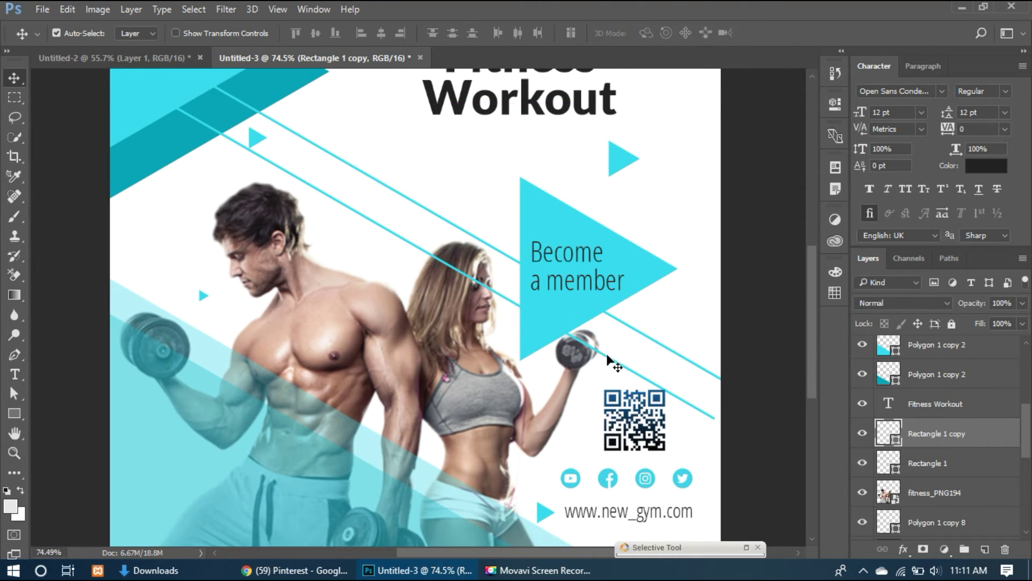
pyautogui.moveTo(607, 354); pyautogui.dragTo(619, 477)
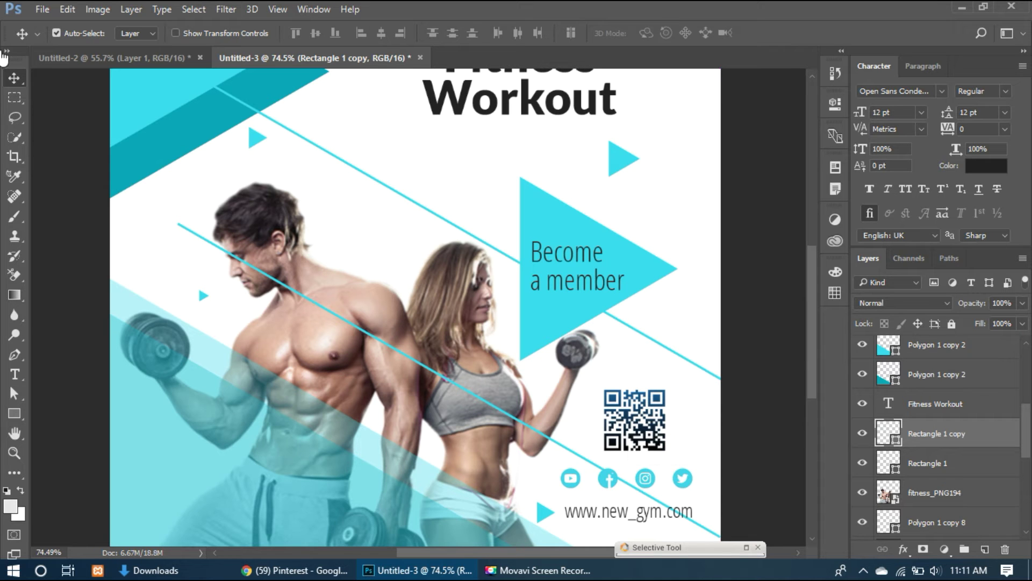
# - Extend the copied line's upper-left end points left and up past the flyer's left edge, until the shape measures about 1102 by 647 px
pyautogui.click(15, 393)
pyautogui.moveTo(154, 219); pyautogui.dragTo(565, 347)
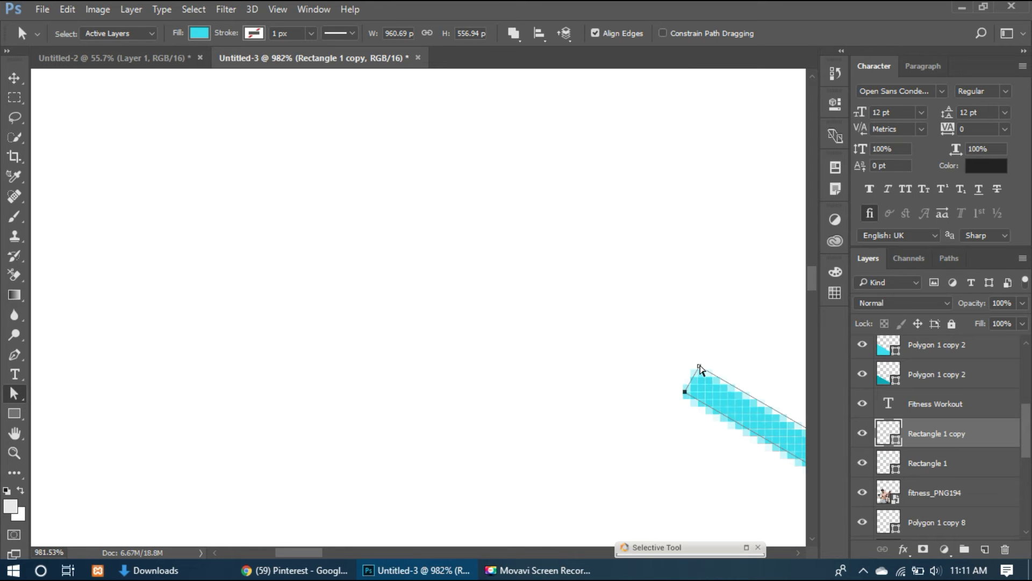
pyautogui.scroll(-10, 613, 290)
pyautogui.moveTo(521, 325); pyautogui.dragTo(292, 350)
pyautogui.scroll(-2, 576, 350)
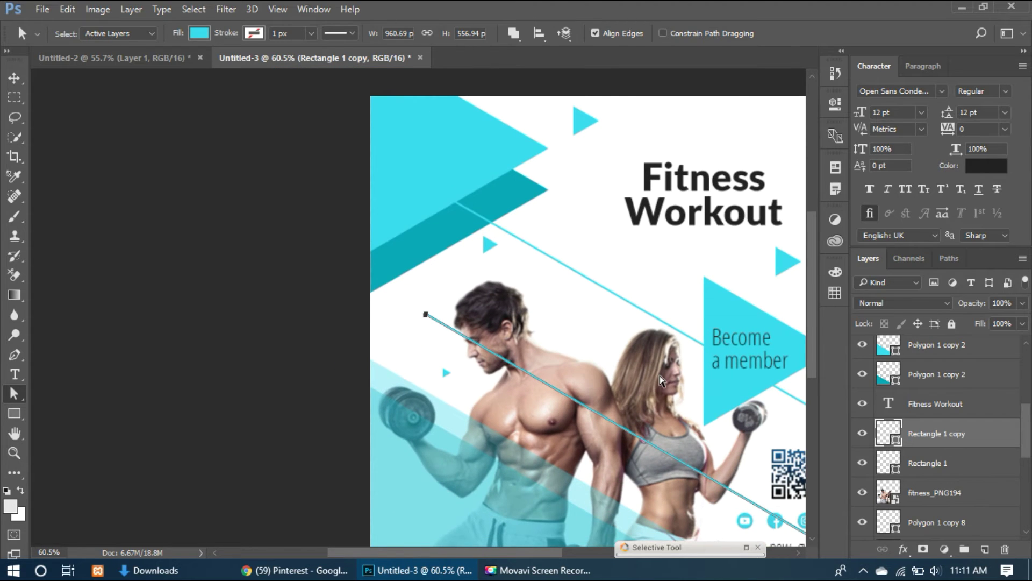
pyautogui.hotkey('shift', 'Left')
pyautogui.hotkey('shift', 'Left')
pyautogui.hotkey('shift', 'Left')
pyautogui.hotkey('shift', 'Left')
pyautogui.hotkey('shift', 'Left')
pyautogui.hotkey('shift', 'Left')
pyautogui.hotkey('shift', 'Left')
pyautogui.hotkey('shift', 'Left')
pyautogui.hotkey('shift', 'Left')
pyautogui.hotkey('shift', 'Left')
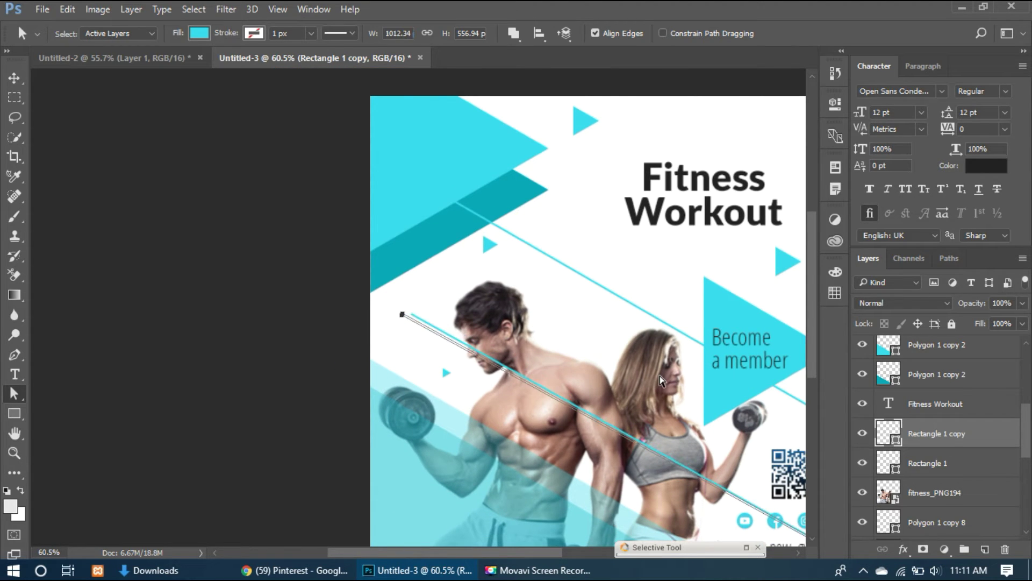
pyautogui.hotkey('shift', 'Left')
pyautogui.hotkey('shift', 'Left')
pyautogui.hotkey('shift', 'Up')
pyautogui.hotkey('shift', 'Up')
pyautogui.hotkey('shift', 'Up')
pyautogui.hotkey('shift', 'Up')
pyautogui.hotkey('shift', 'Up')
pyautogui.hotkey('shift', 'Up')
pyautogui.hotkey('shift', 'Up')
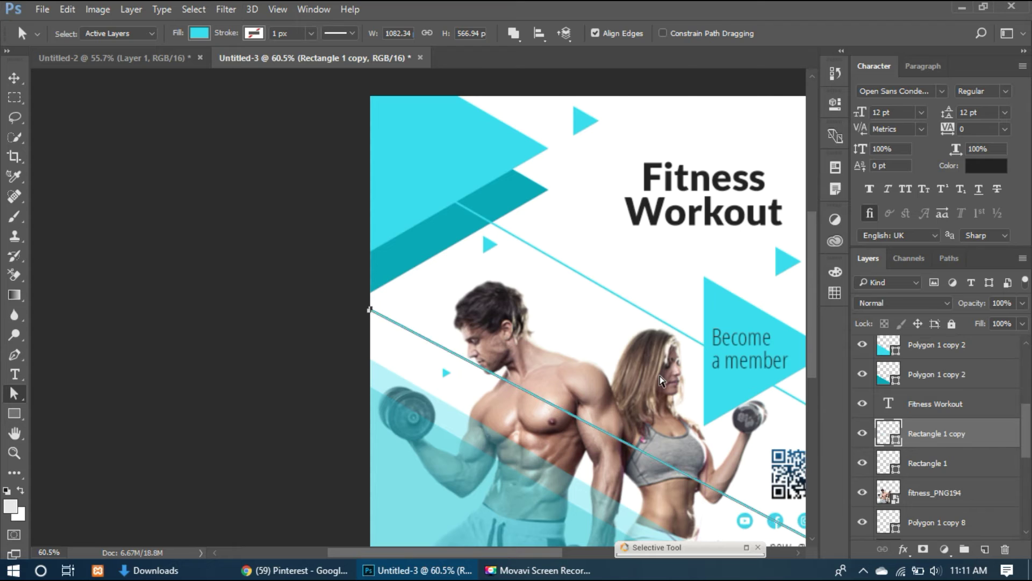
pyautogui.hotkey('shift', 'Up')
pyautogui.hotkey('shift', 'Up')
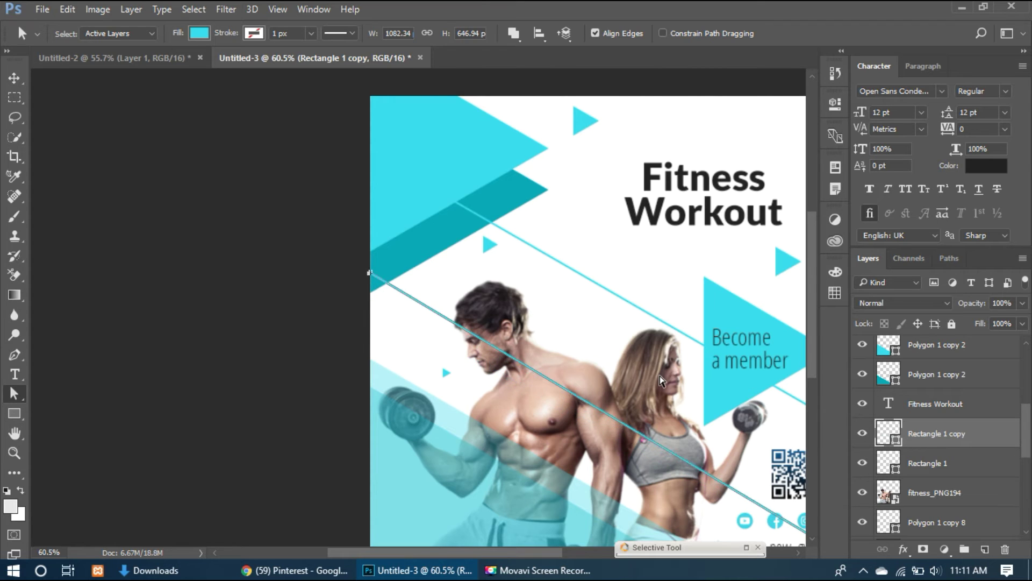
pyautogui.hotkey('shift', 'Left')
pyautogui.hotkey('shift', 'Left')
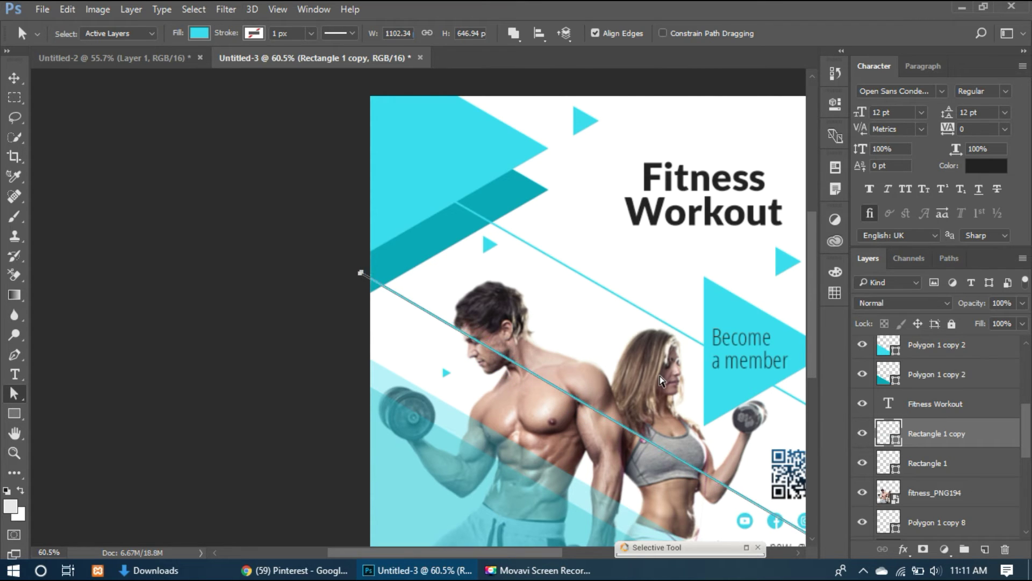
pyautogui.click(14, 78)
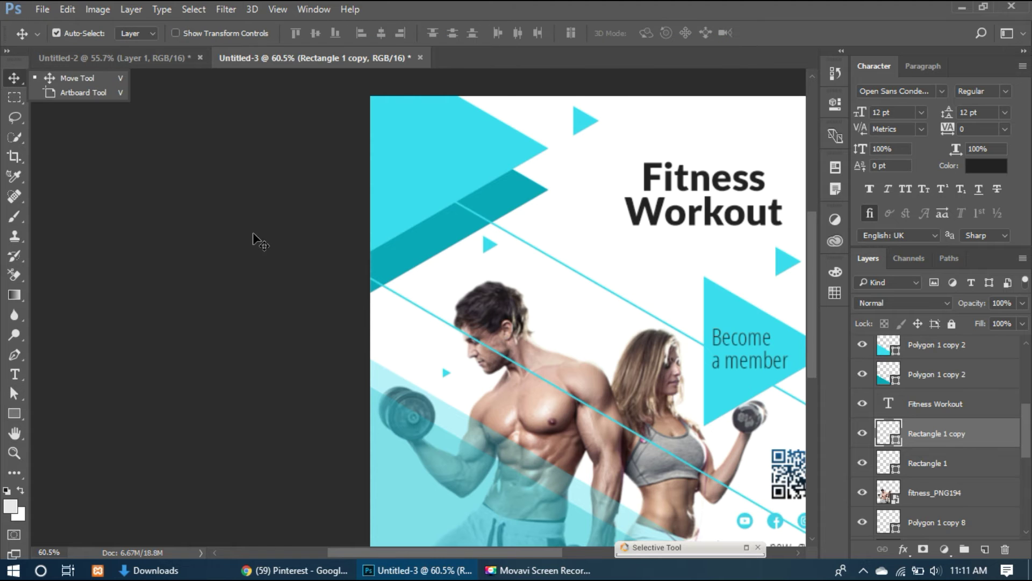
pyautogui.click(212, 212)
pyautogui.moveTo(608, 295); pyautogui.dragTo(651, 368)
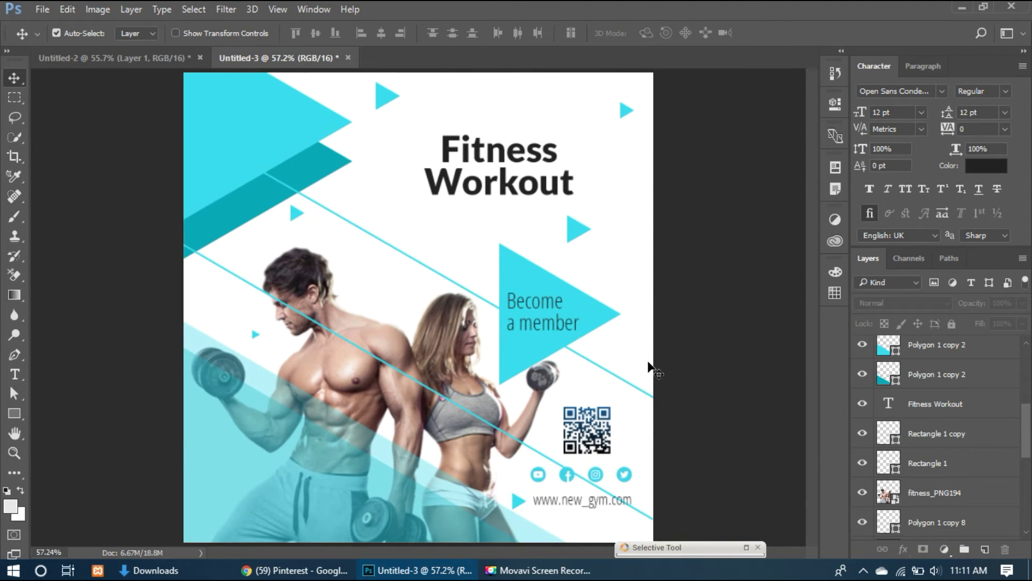
# - Lower the opacity of the copied line crossing the couple to 42%
pyautogui.click(506, 433)
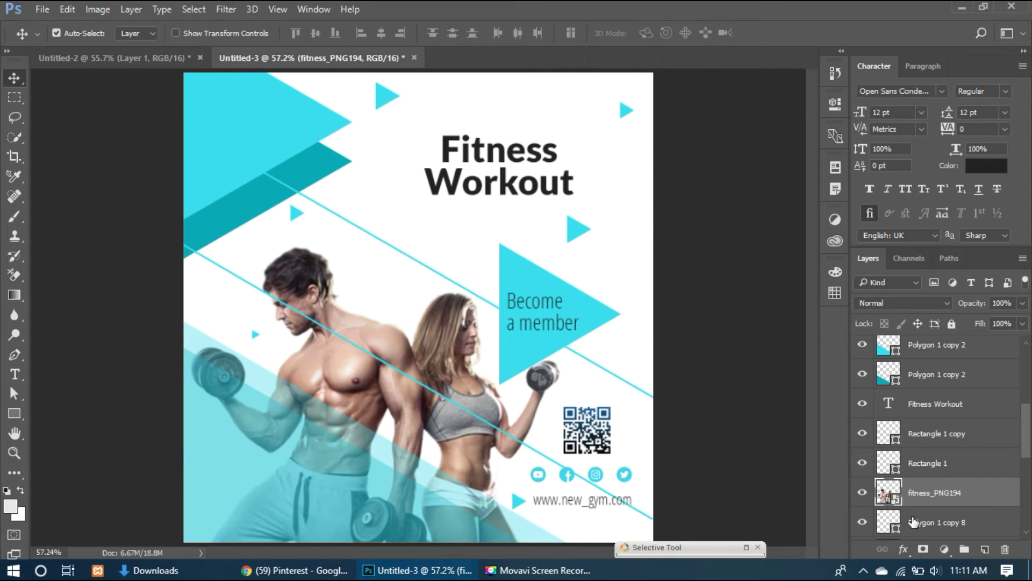
pyautogui.click(917, 444)
pyautogui.click(1022, 303)
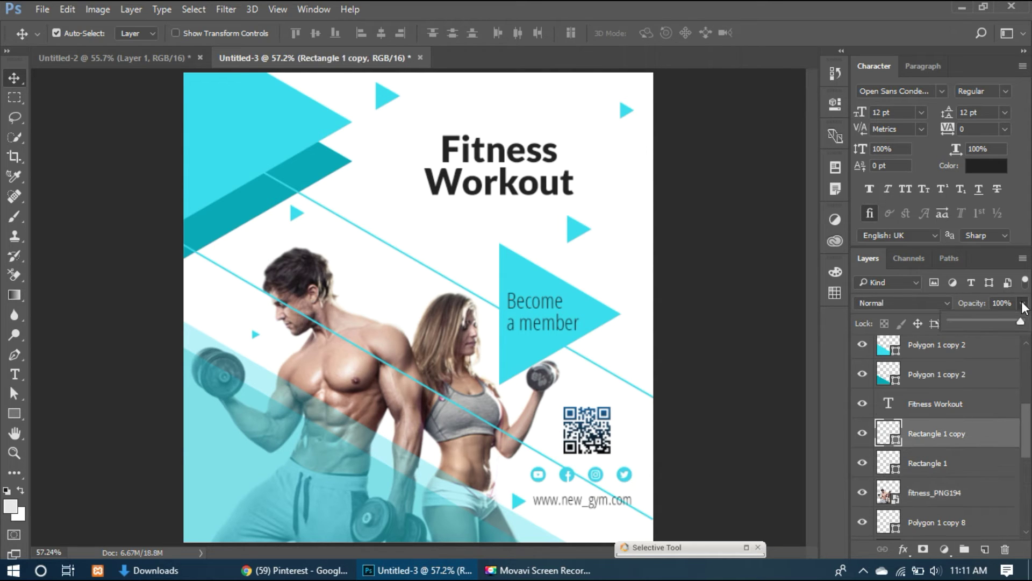
pyautogui.click(984, 320)
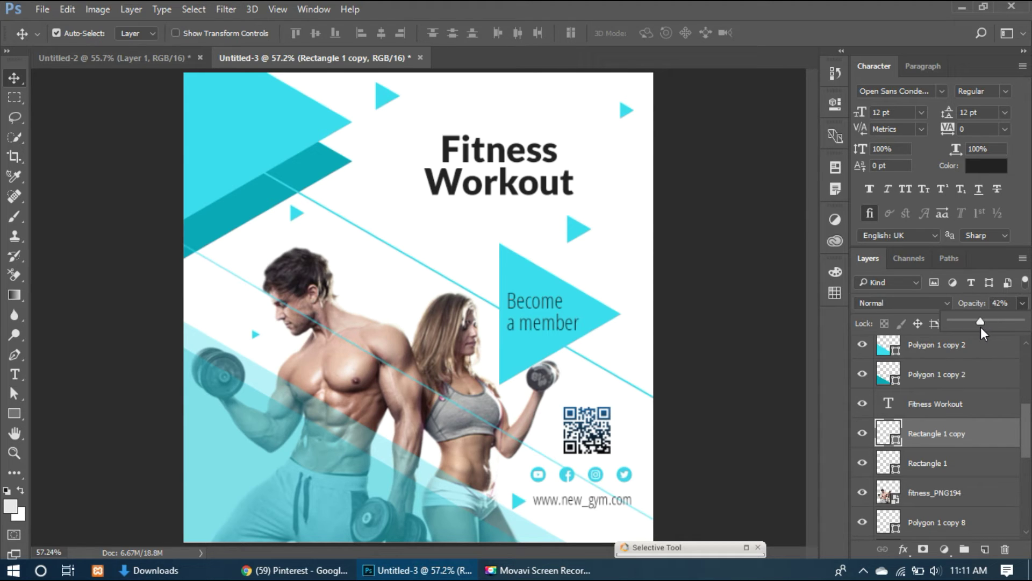
pyautogui.click(1004, 305)
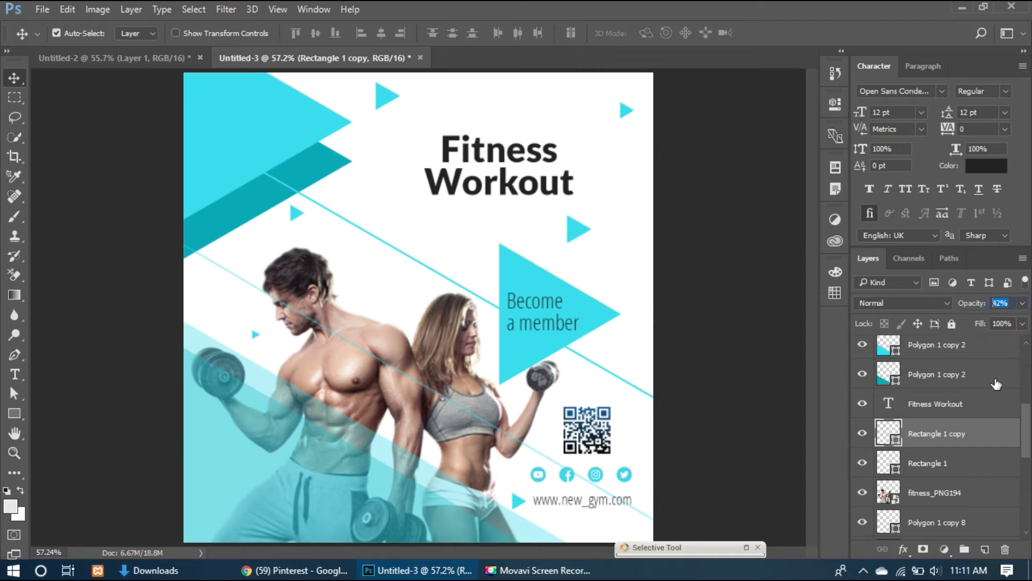
# - Set the opacity of the original diagonal line, Rectangle 1, to 42% and deselect it
pyautogui.click(960, 461)
pyautogui.click(1021, 304)
pyautogui.click(987, 321)
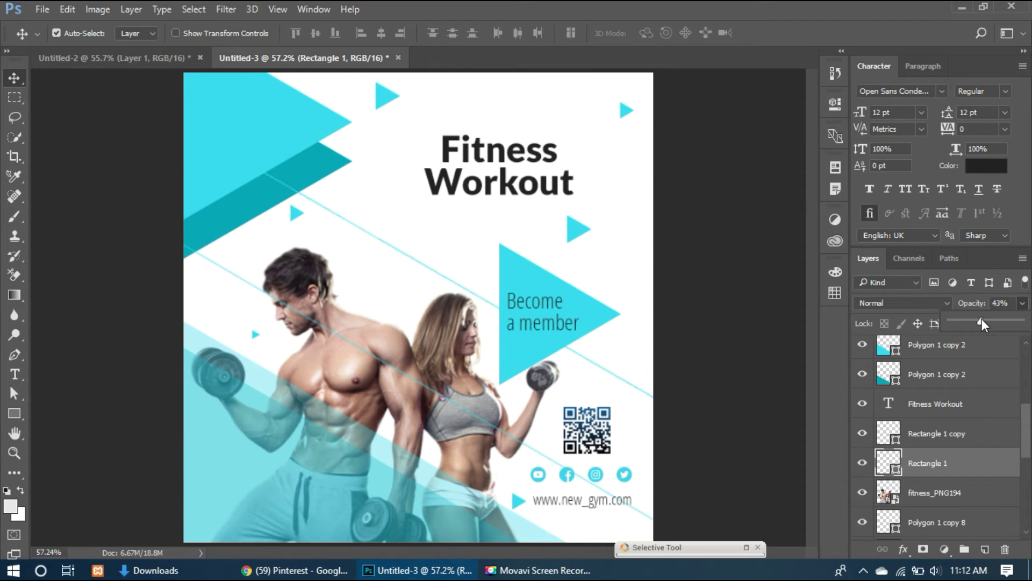
pyautogui.click(1022, 304)
pyautogui.click(993, 303)
pyautogui.write('42')
pyautogui.press('Return')
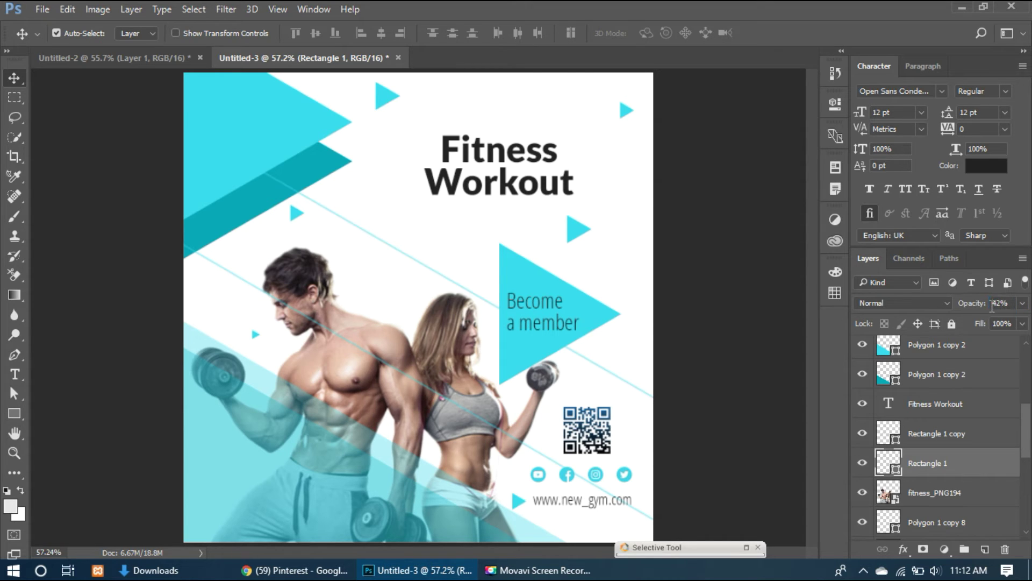
pyautogui.click(750, 288)
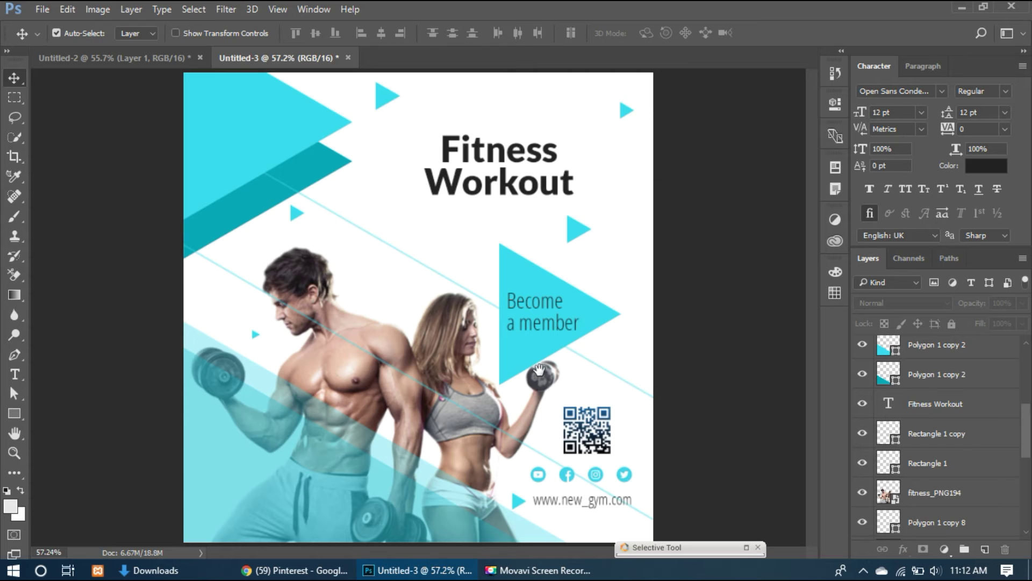
# - Change the font of the Fitness Workout heading to Barlow Condensed
pyautogui.scroll(-2, 559, 365)
pyautogui.click(490, 223)
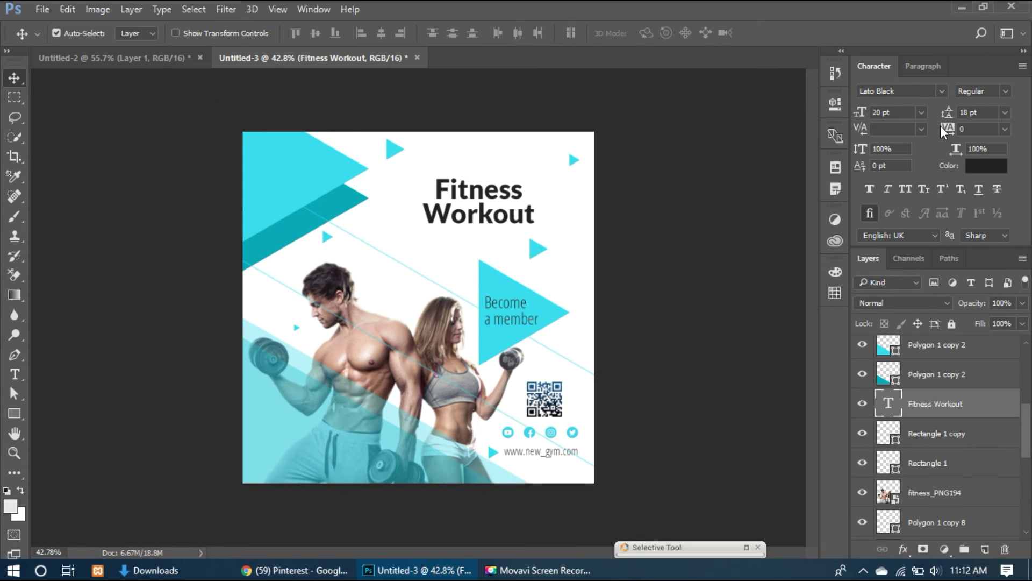
pyautogui.click(909, 93)
pyautogui.press('BackSpace')
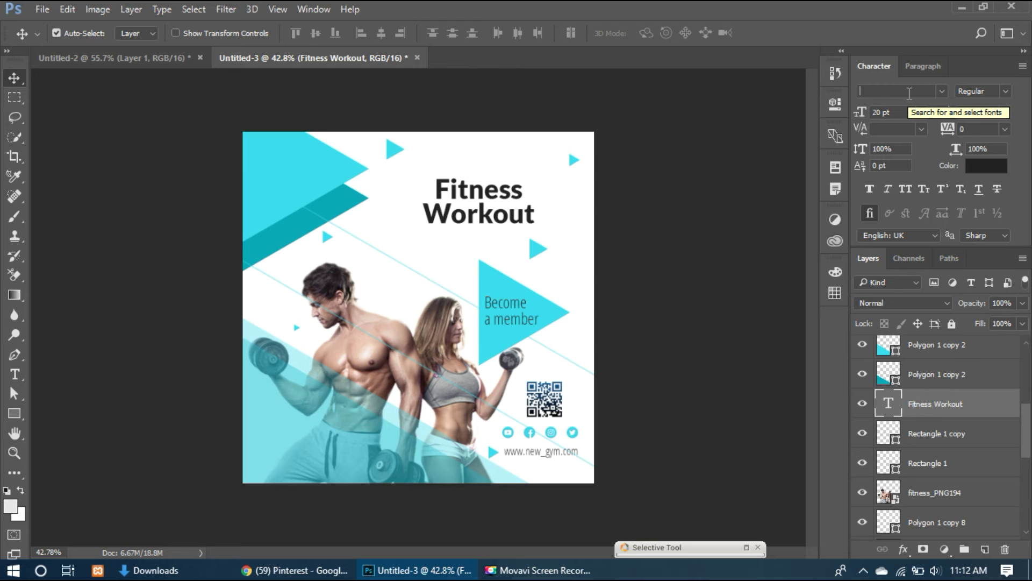
pyautogui.write('Barlow Condensed')
pyautogui.press('Return')
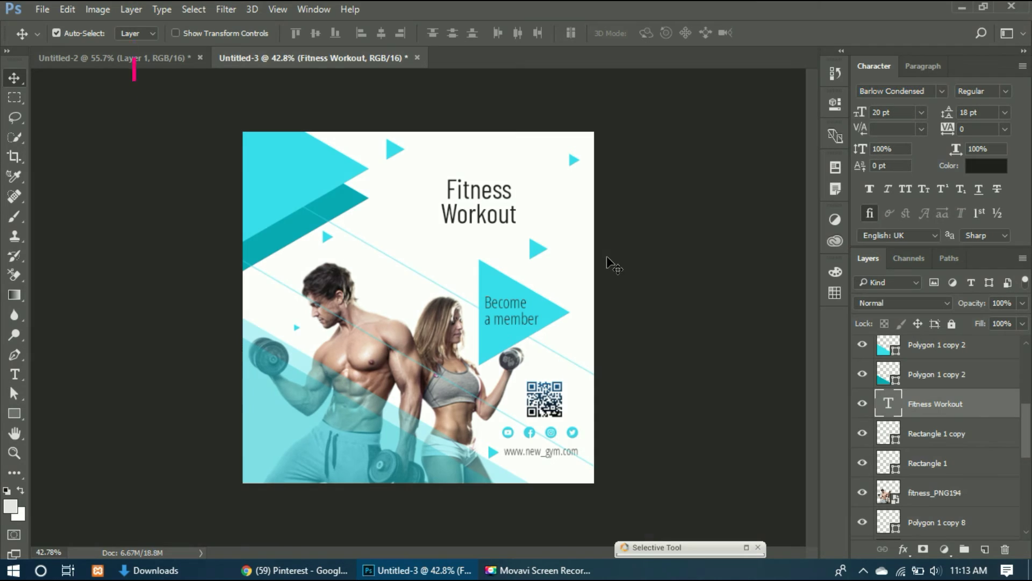
# - Enlarge the Fitness Workout heading to about 26.77 pt and shift it slightly left
pyautogui.hotkey('ctrl', 't')
pyautogui.moveTo(520, 231); pyautogui.dragTo(492, 233)
pyautogui.press('Return')
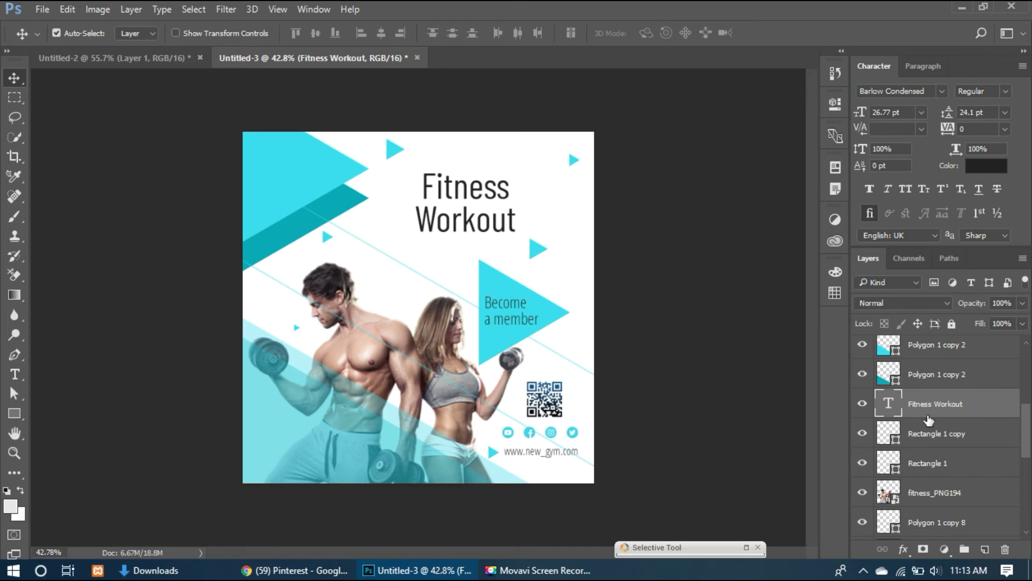
# - Add a new layer directly above Rectangle 1 copy and choose the rough horizontal paint-stroke brush of 2500 px for it
pyautogui.click(910, 433)
pyautogui.click(985, 549)
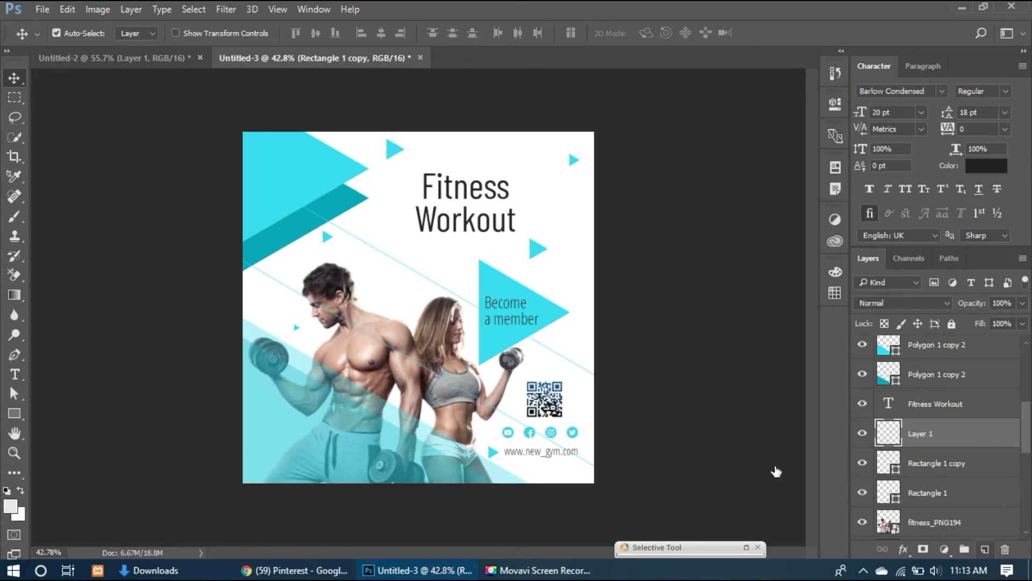
pyautogui.click(12, 217)
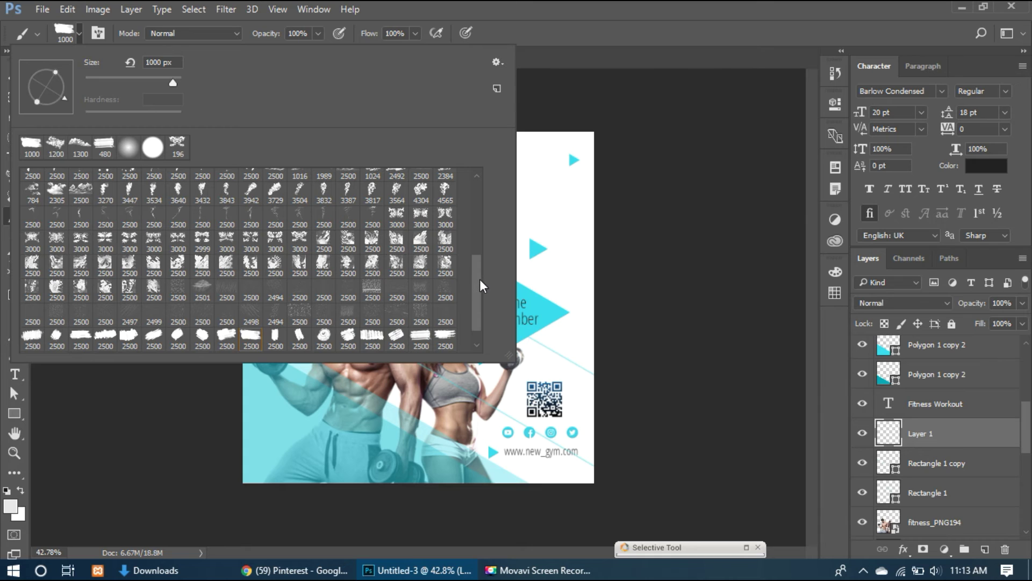
pyautogui.scroll(-2, 480, 290)
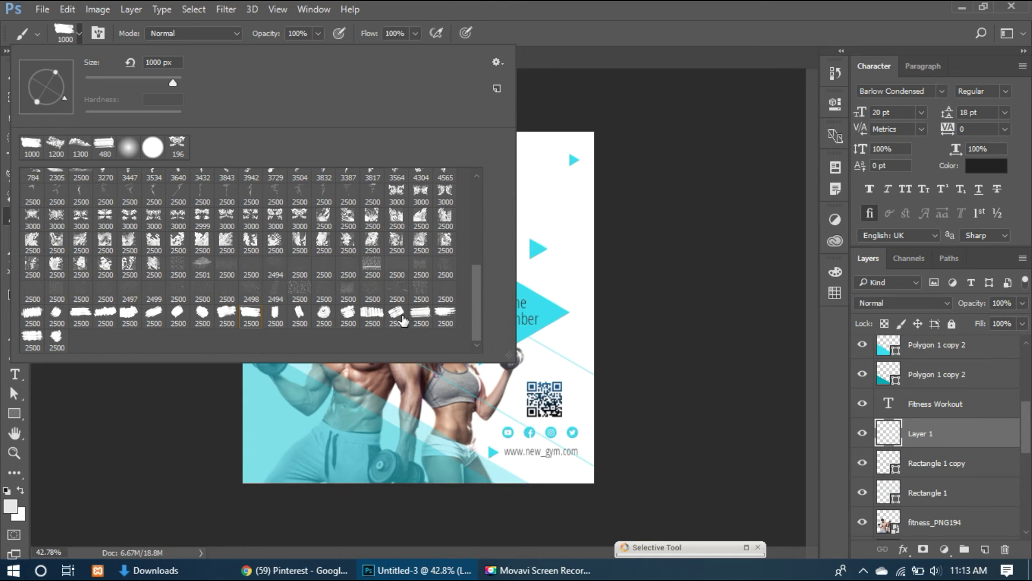
pyautogui.click(446, 317)
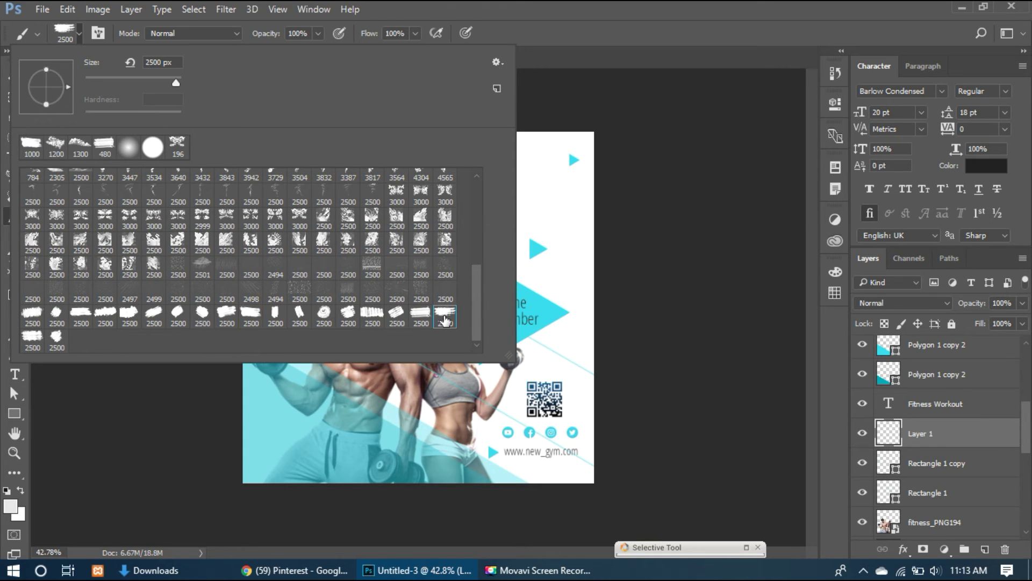
pyautogui.click(595, 21)
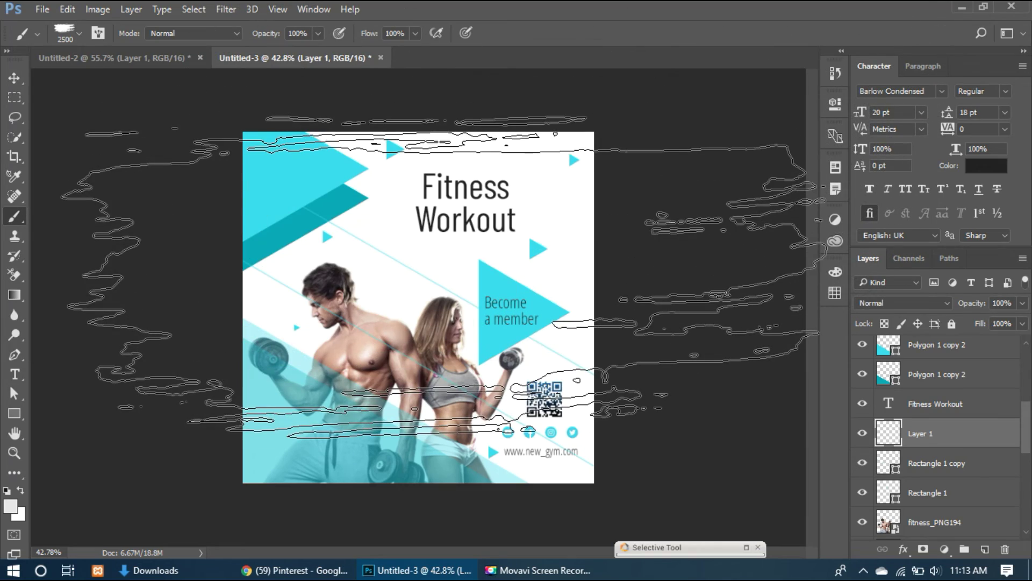
# - Reduce the brush size to 600 px and stamp one light grey paint stroke behind the Fitness Workout heading
pyautogui.press('[')
pyautogui.press('[')
pyautogui.press('[')
pyautogui.press('[')
pyautogui.press('[')
pyautogui.press('[')
pyautogui.press('[')
pyautogui.press('[')
pyautogui.press('[')
pyautogui.press('[')
pyautogui.press('[')
pyautogui.press('[')
pyautogui.press('[')
pyautogui.press('[')
pyautogui.press('[')
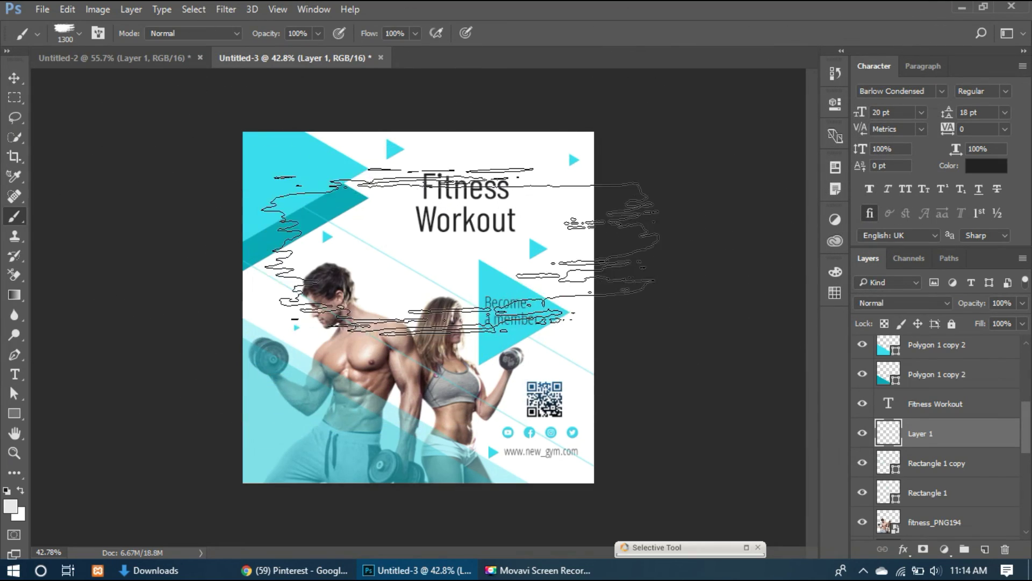
pyautogui.press('[')
pyautogui.press('[')
pyautogui.press('[')
pyautogui.press('[')
pyautogui.press('[')
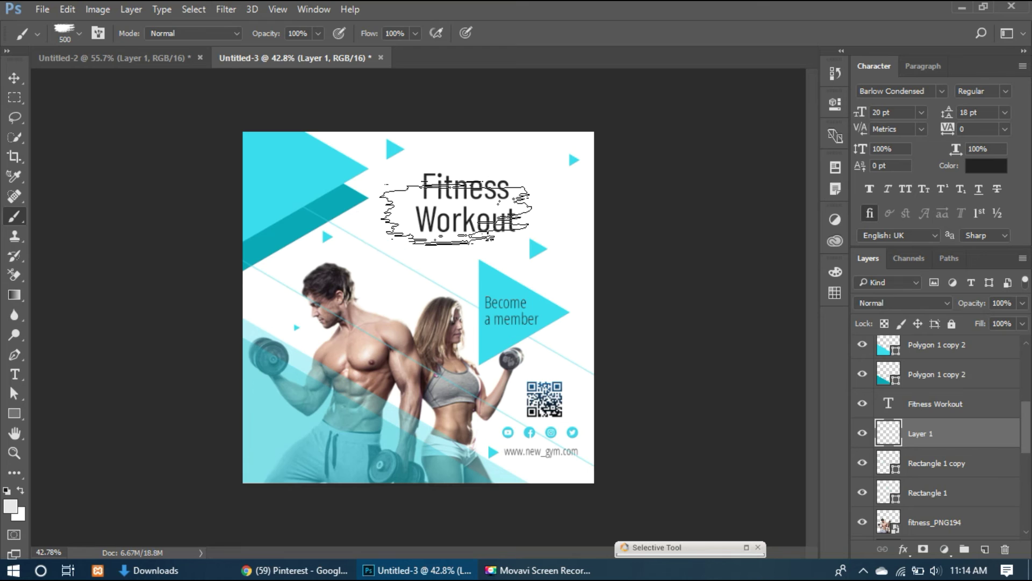
pyautogui.press('[')
pyautogui.press('[')
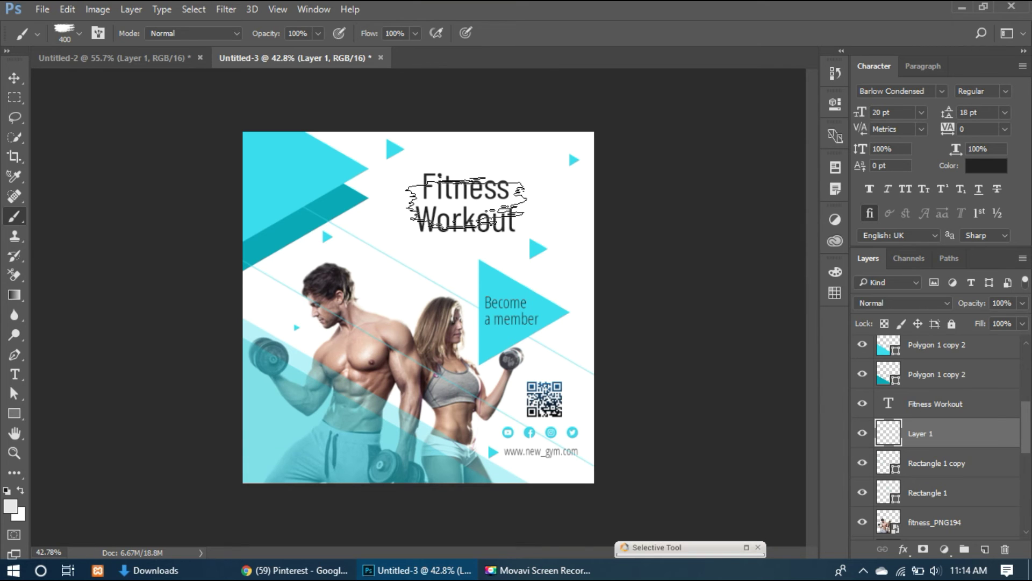
pyautogui.press(']')
pyautogui.press(']')
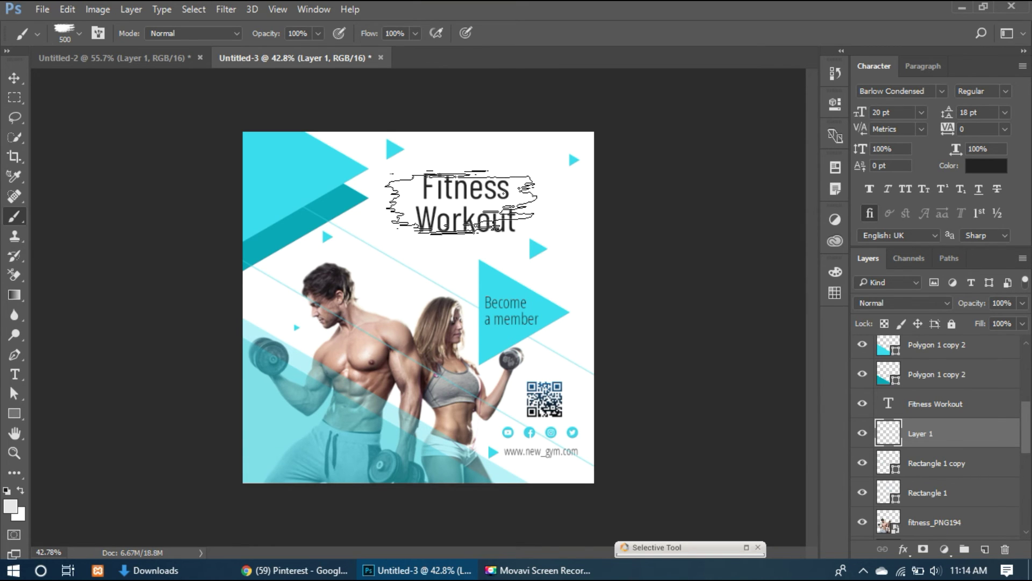
pyautogui.press(']')
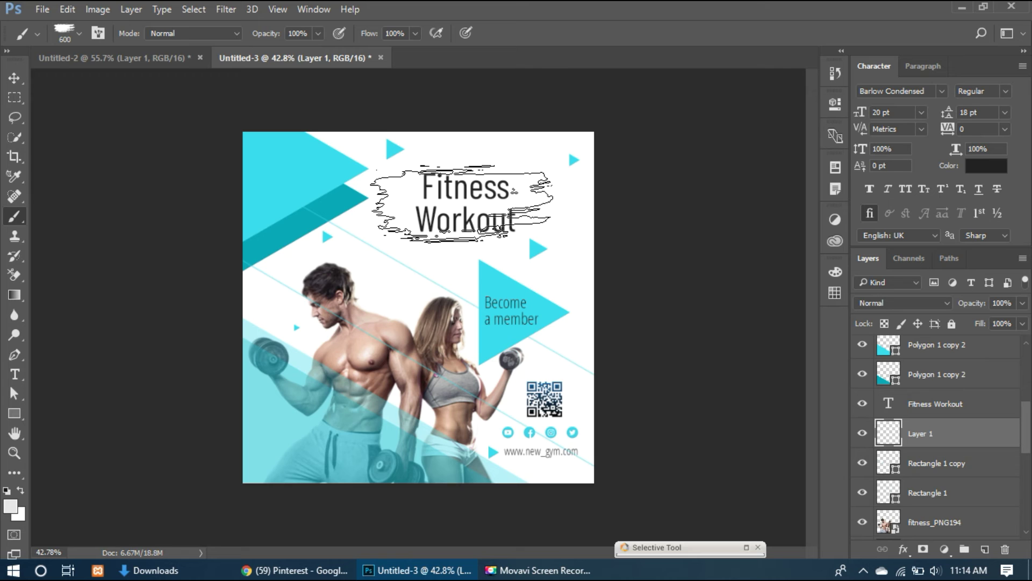
pyautogui.click(461, 206)
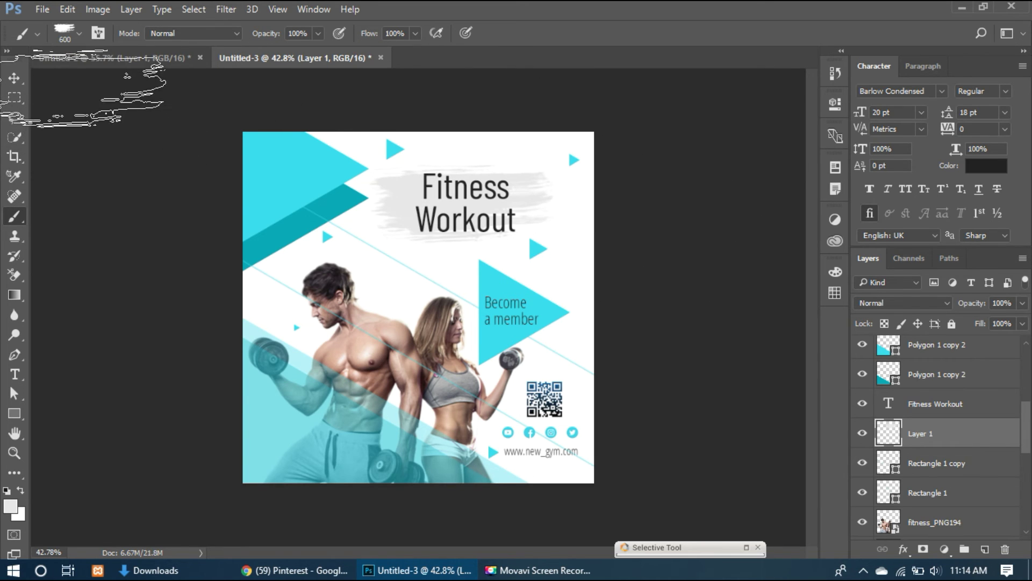
pyautogui.doubleClick(896, 434)
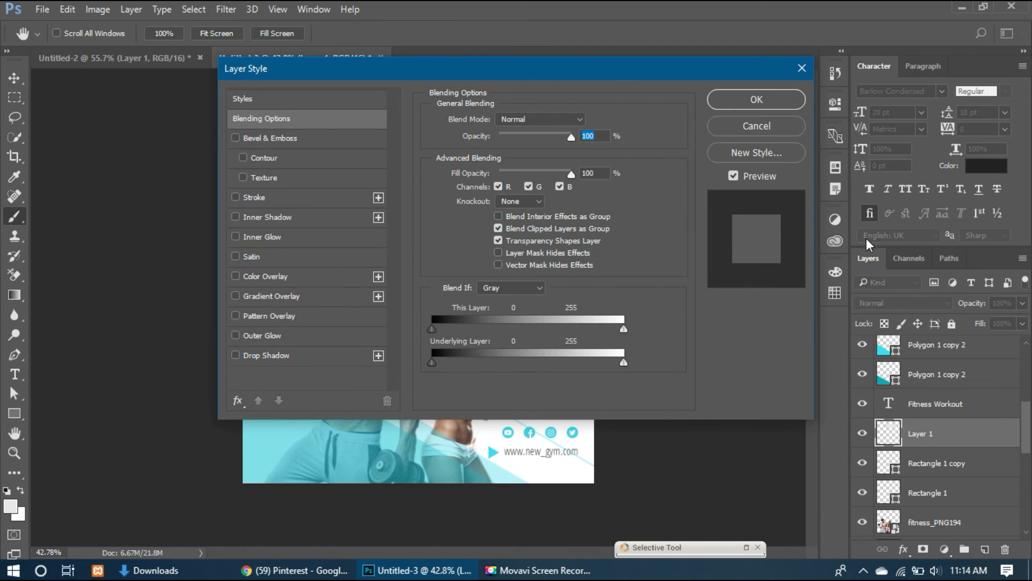
pyautogui.press('Escape')
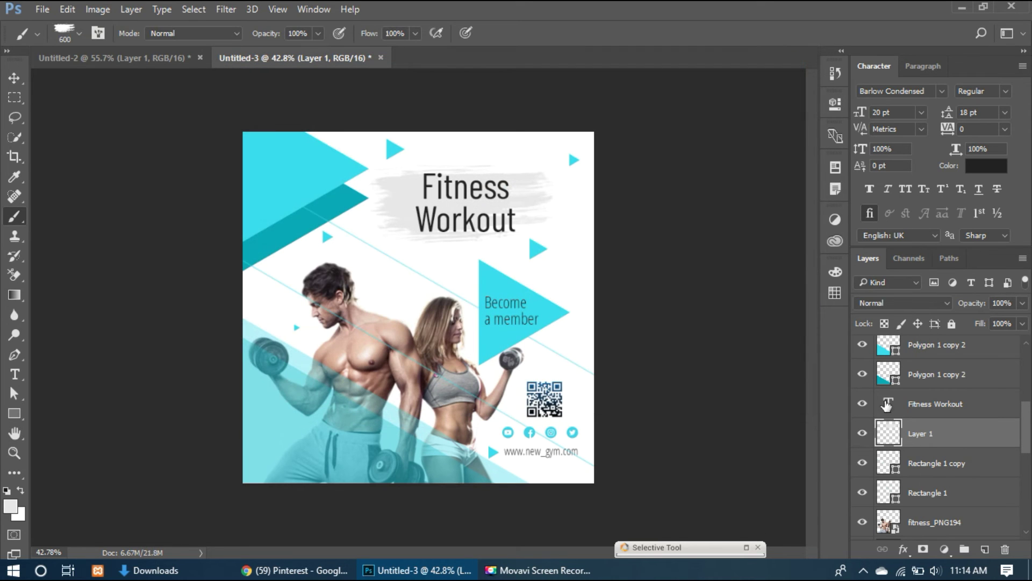
pyautogui.doubleClick(887, 436)
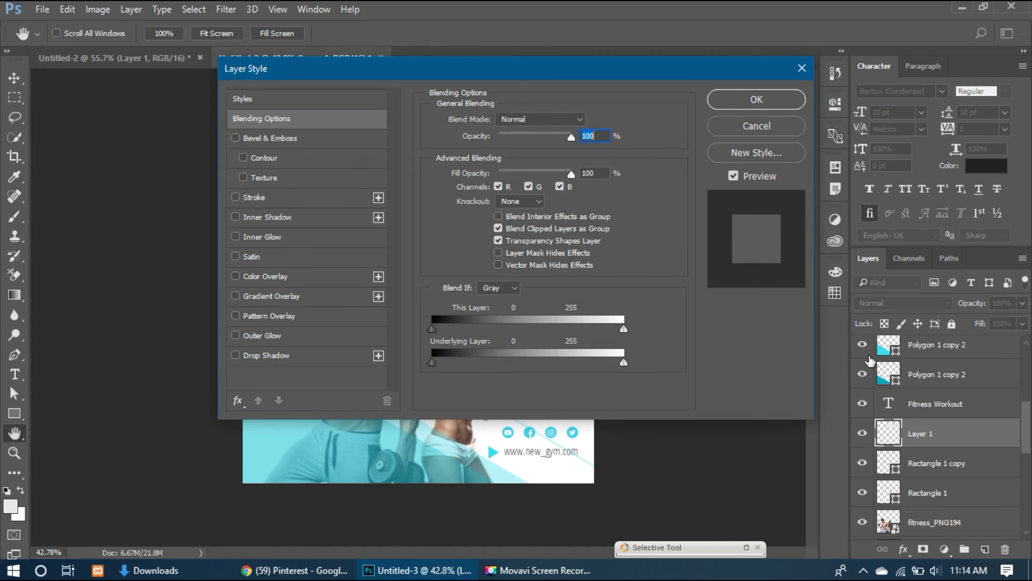
pyautogui.click(757, 126)
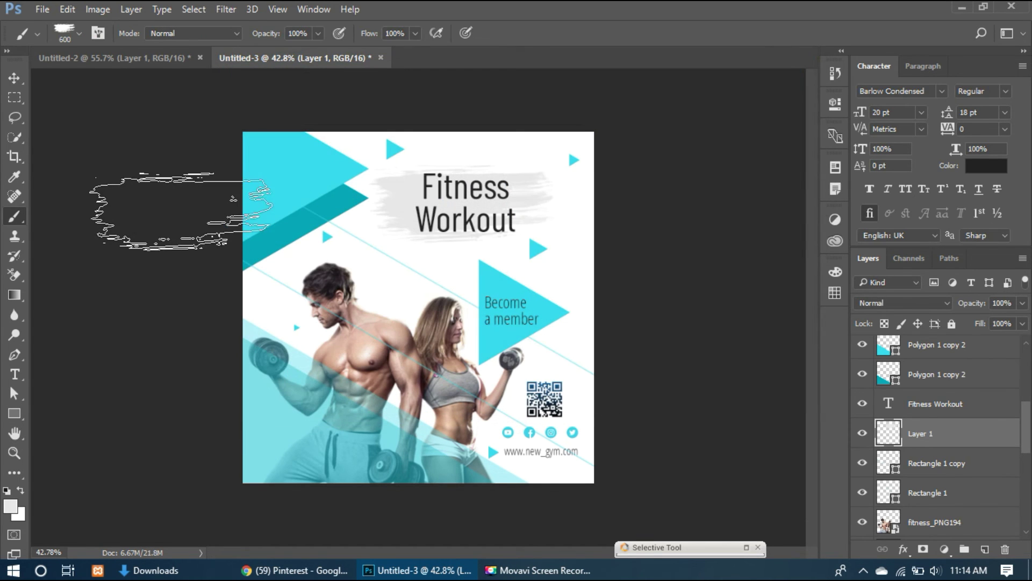
# - Set the foreground colour to the cyan of the upper triangle and stamp one paint stroke behind the Fitness Workout heading
pyautogui.click(11, 506)
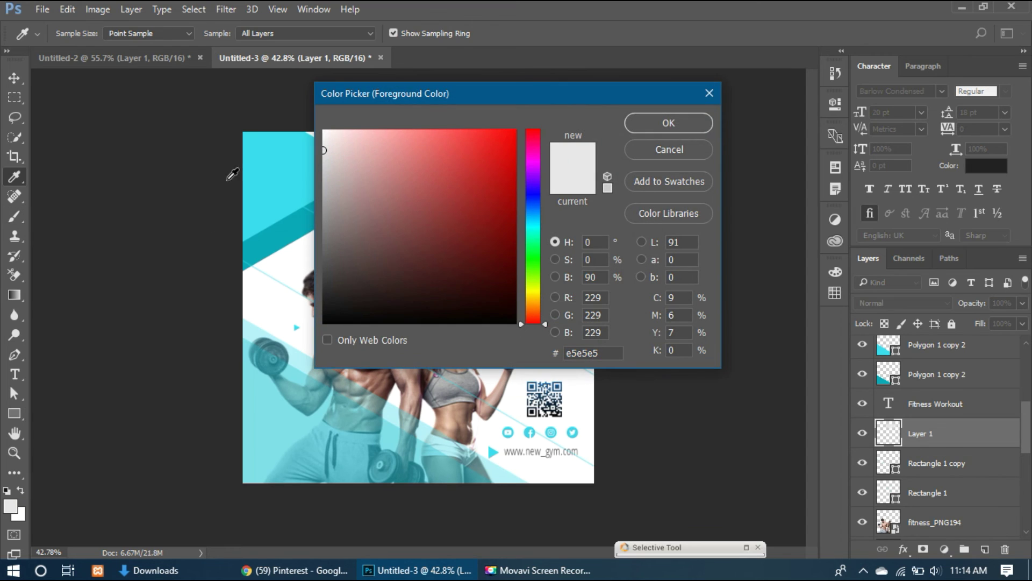
pyautogui.click(274, 161)
pyautogui.click(658, 121)
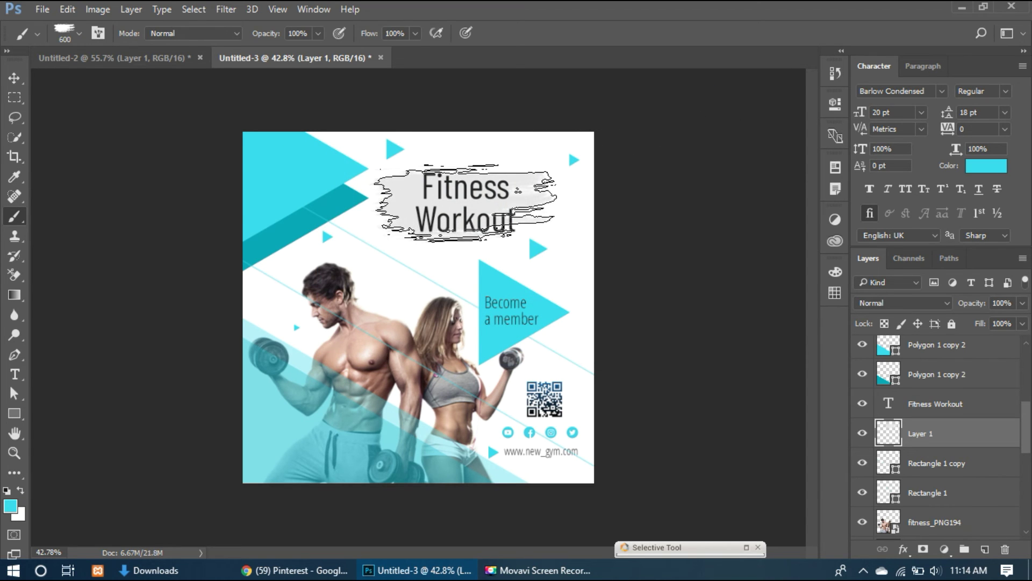
pyautogui.click(465, 203)
# - Scale the cyan paint stroke on Layer 1 to about 86% and rotate it to about -9.6 degrees
pyautogui.click(16, 79)
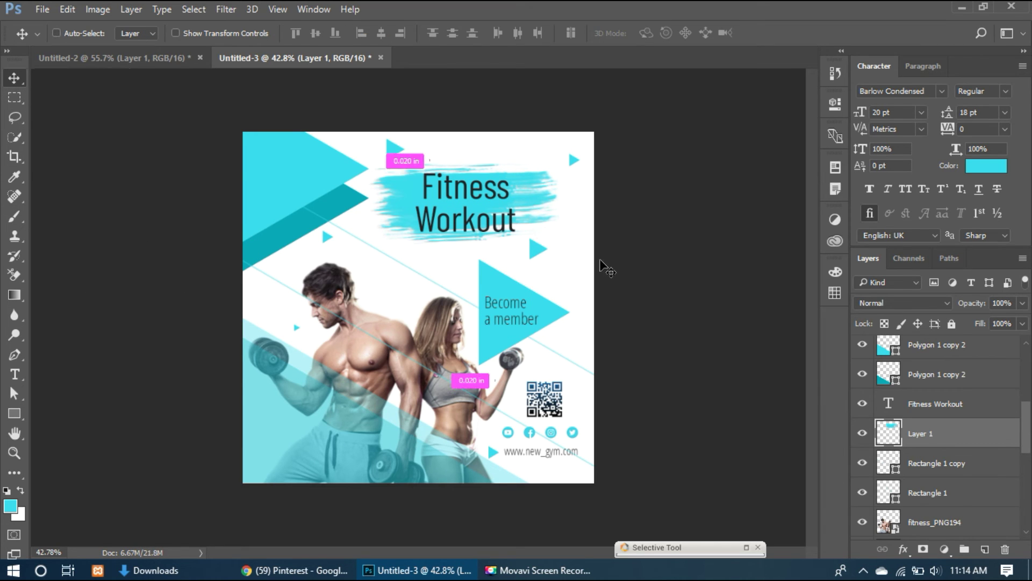
pyautogui.hotkey('ctrl', 't')
pyautogui.moveTo(564, 247)
pyautogui.mouseDown()
pyautogui.moveTo(555, 238)
pyautogui.moveTo(568, 230)
pyautogui.mouseUp()
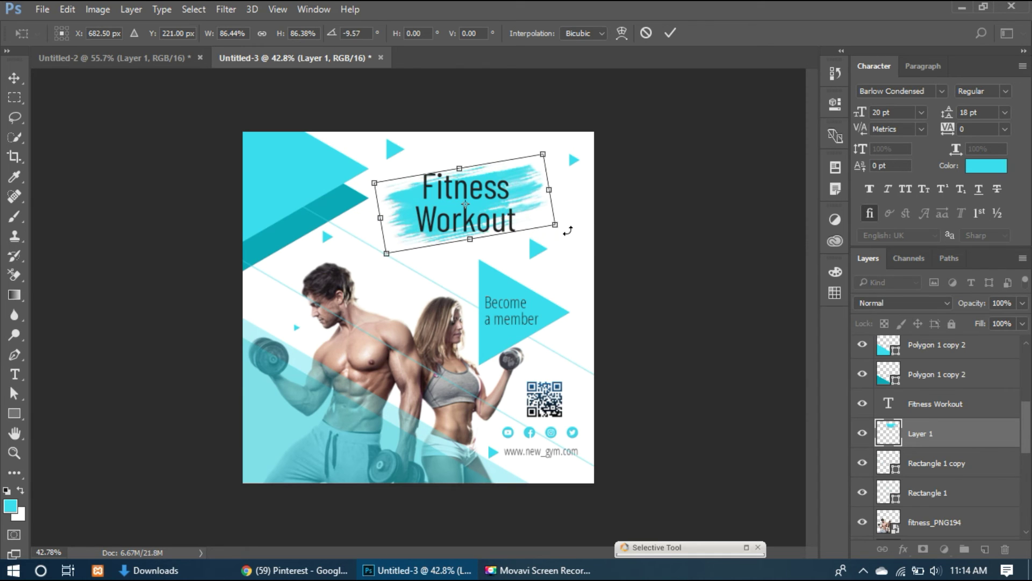
pyautogui.press('Return')
# - Change the text colour of the Become a member text to white
pyautogui.click(522, 311)
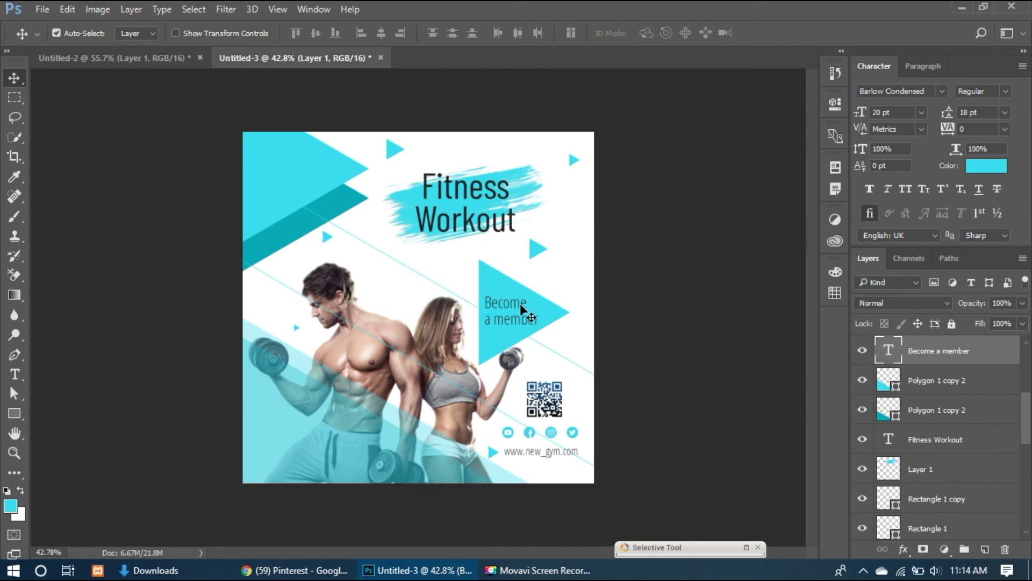
pyautogui.click(986, 166)
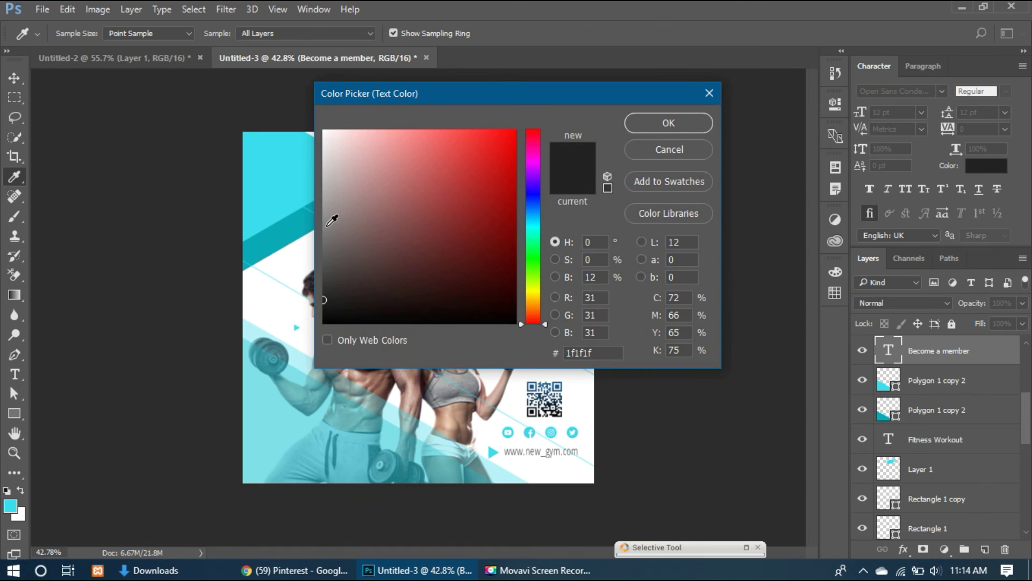
pyautogui.click(325, 131)
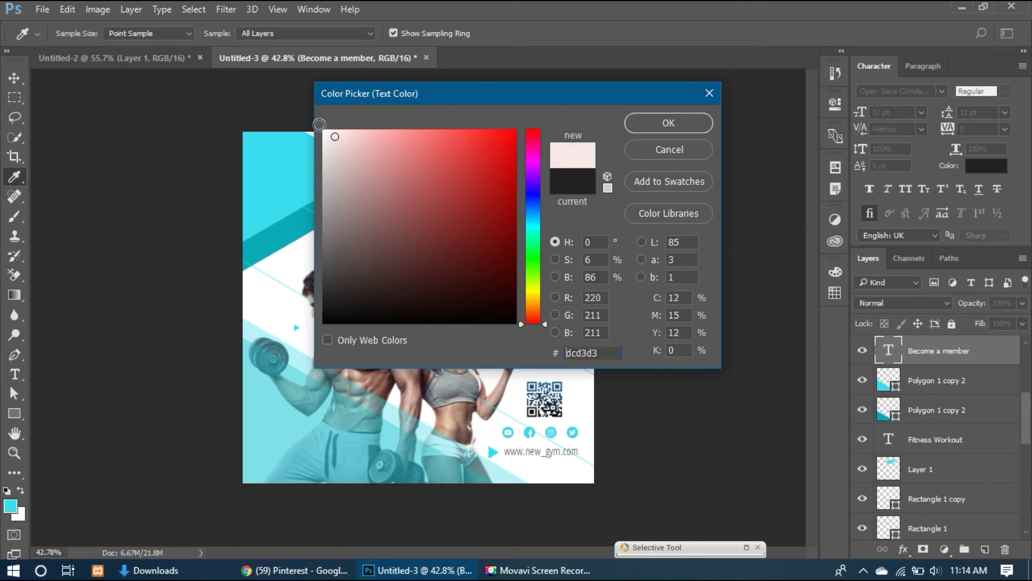
pyautogui.click(635, 125)
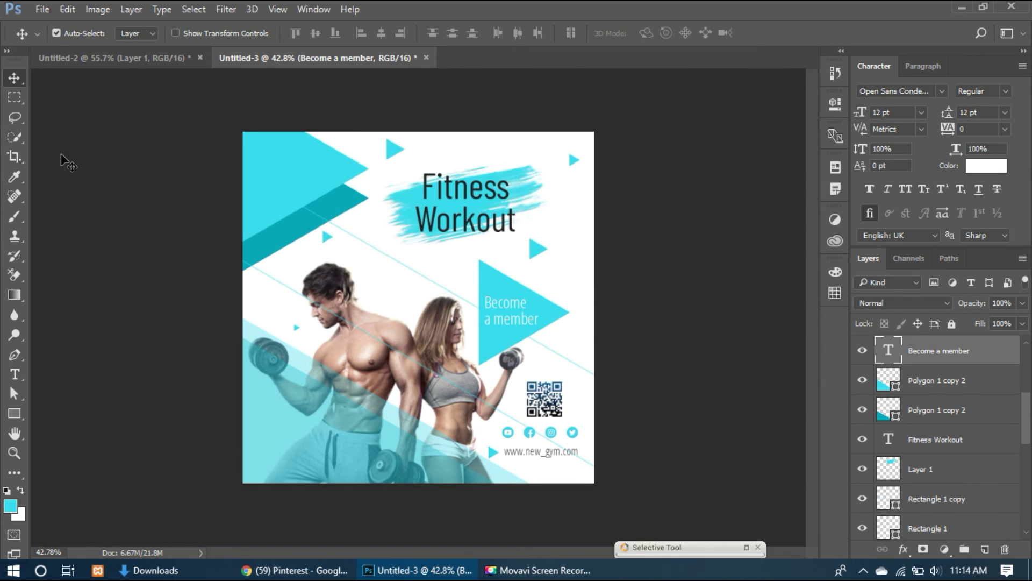
# - Shrink the Fitness Workout heading to about 17.7 pt and place it over the left half of the paint stroke
pyautogui.click(467, 190)
pyautogui.scroll(5, 473, 191)
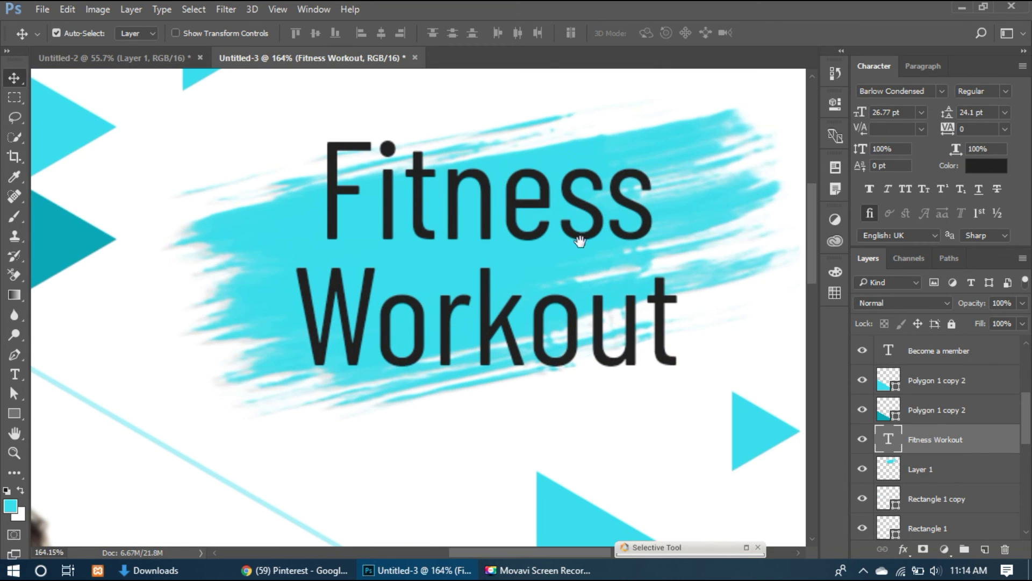
pyautogui.hotkey('ctrl', 't')
pyautogui.moveTo(488, 393); pyautogui.dragTo(487, 341)
pyautogui.hotkey('ctrl', 'z')
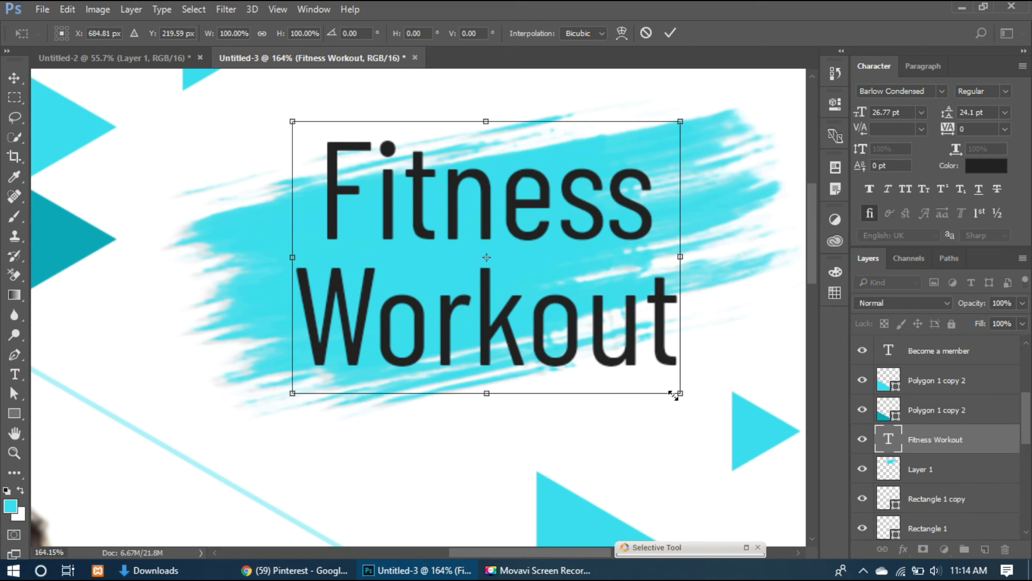
pyautogui.moveTo(665, 386); pyautogui.dragTo(615, 347)
pyautogui.moveTo(544, 308); pyautogui.dragTo(502, 312)
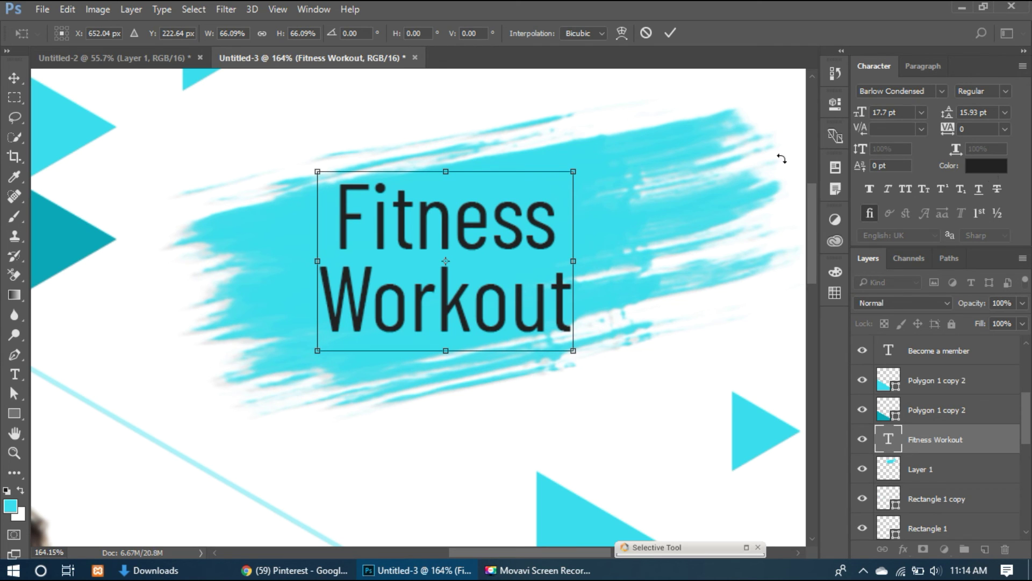
pyautogui.click(671, 35)
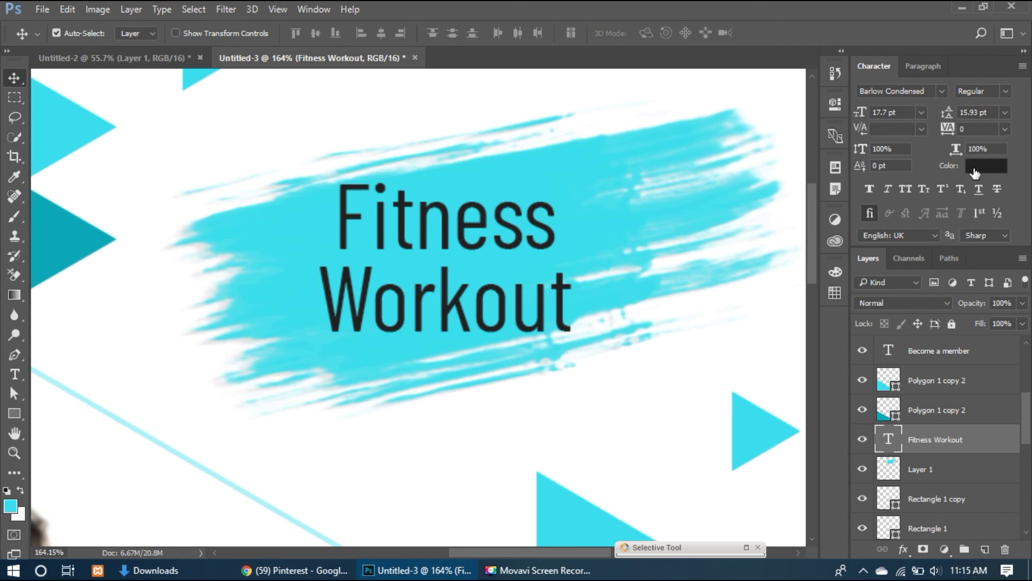
# - Change the text colour of the Fitness Workout heading to white
pyautogui.click(974, 167)
pyautogui.moveTo(358, 143); pyautogui.dragTo(323, 129)
pyautogui.click(668, 122)
pyautogui.scroll(-6, 661, 135)
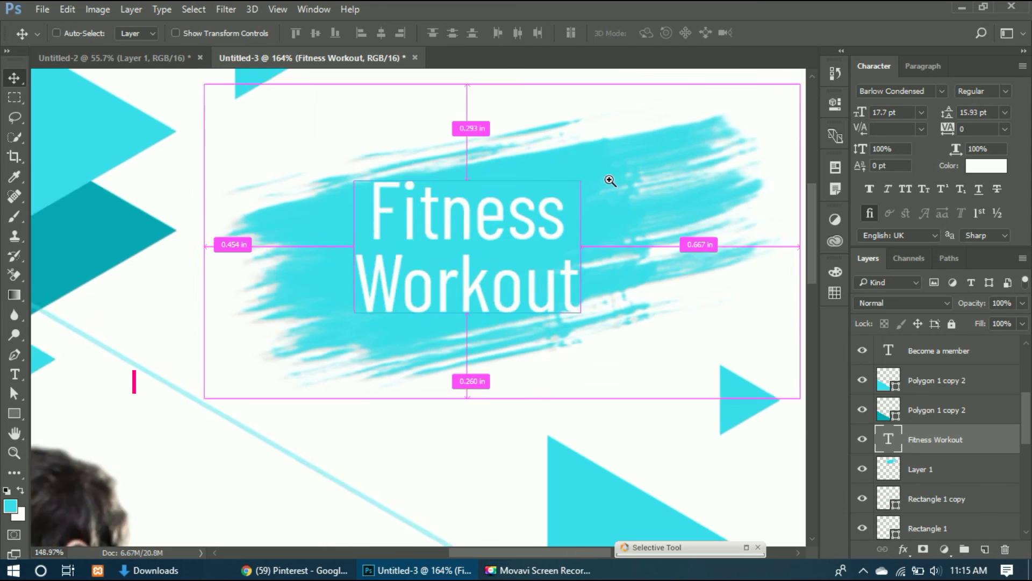
pyautogui.click(652, 247)
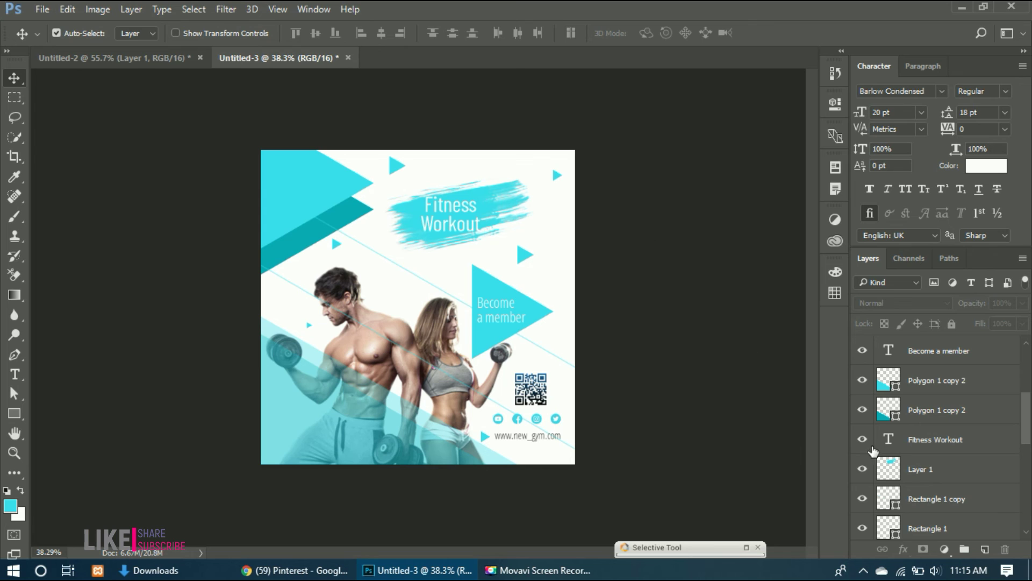
# - Enlarge the cyan paint stroke on Layer 1 and shift it slightly right behind the heading
pyautogui.click(491, 203)
pyautogui.press('ctrl')
pyautogui.hotkey('ctrl', 't')
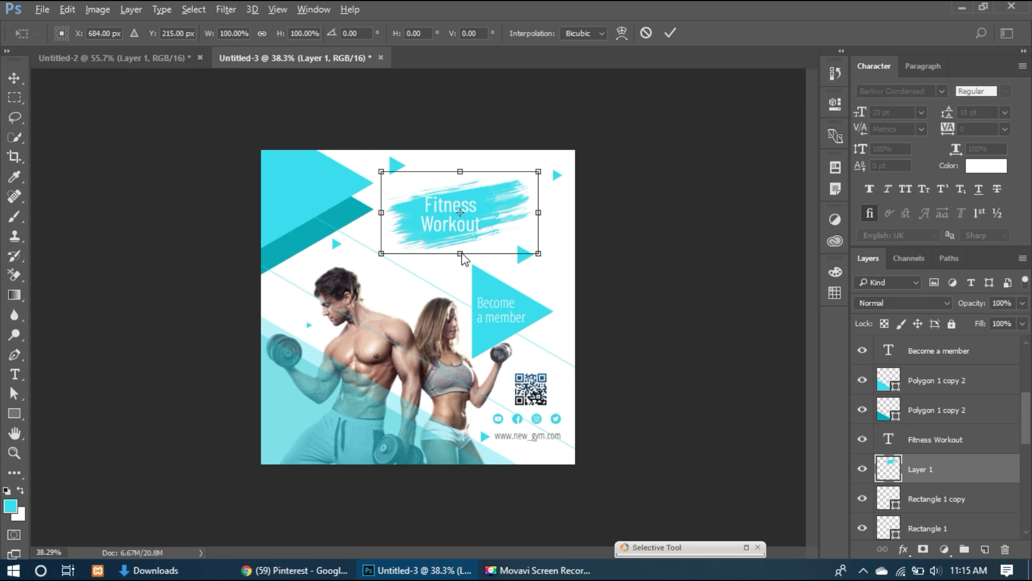
pyautogui.moveTo(539, 253); pyautogui.dragTo(561, 264)
pyautogui.press('Return')
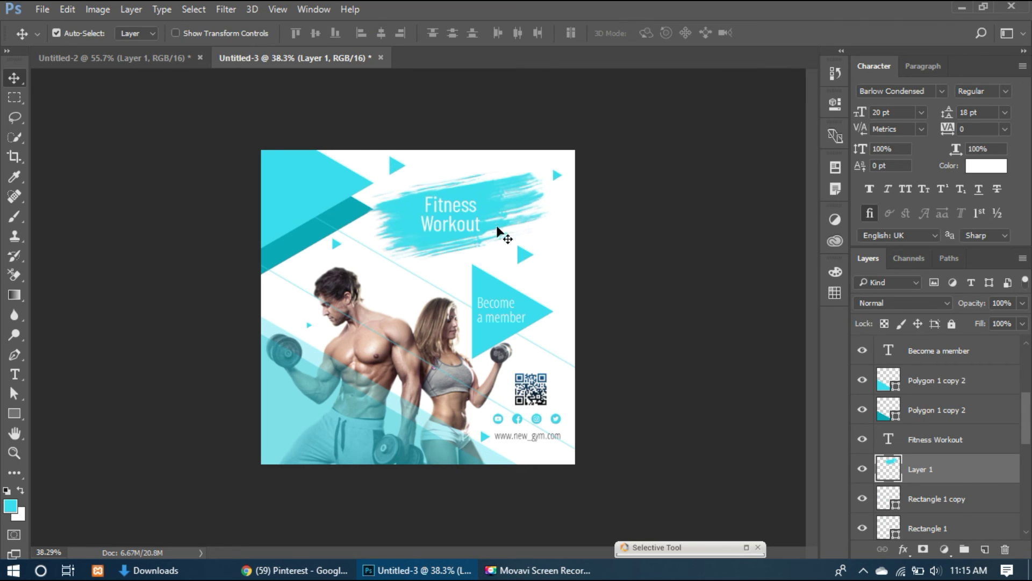
pyautogui.moveTo(502, 212); pyautogui.dragTo(515, 211)
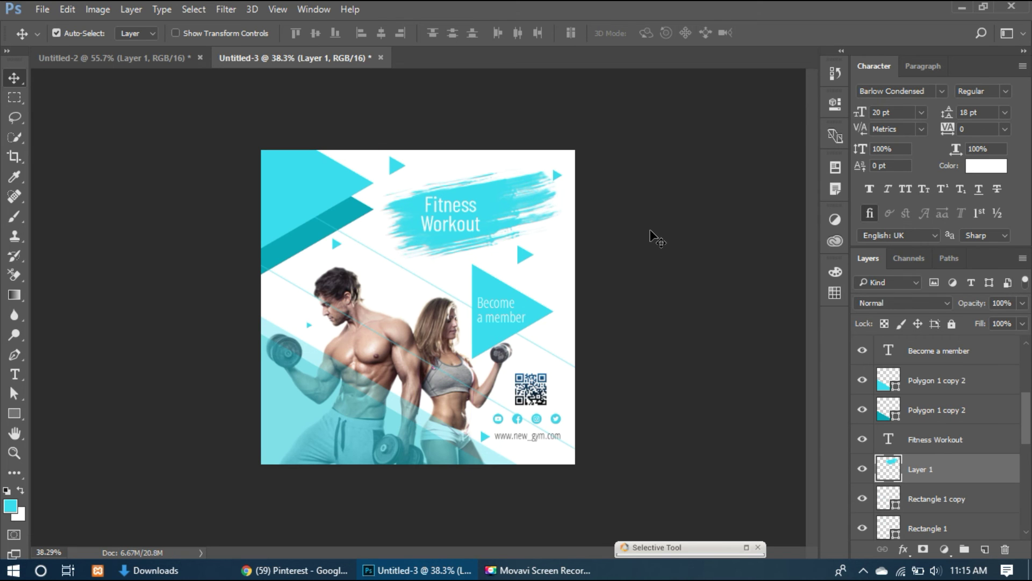
# - Move the Fitness Workout heading slightly left and down, and nudge it upward to centre it vertically on the paint stroke
pyautogui.scroll(5, 457, 215)
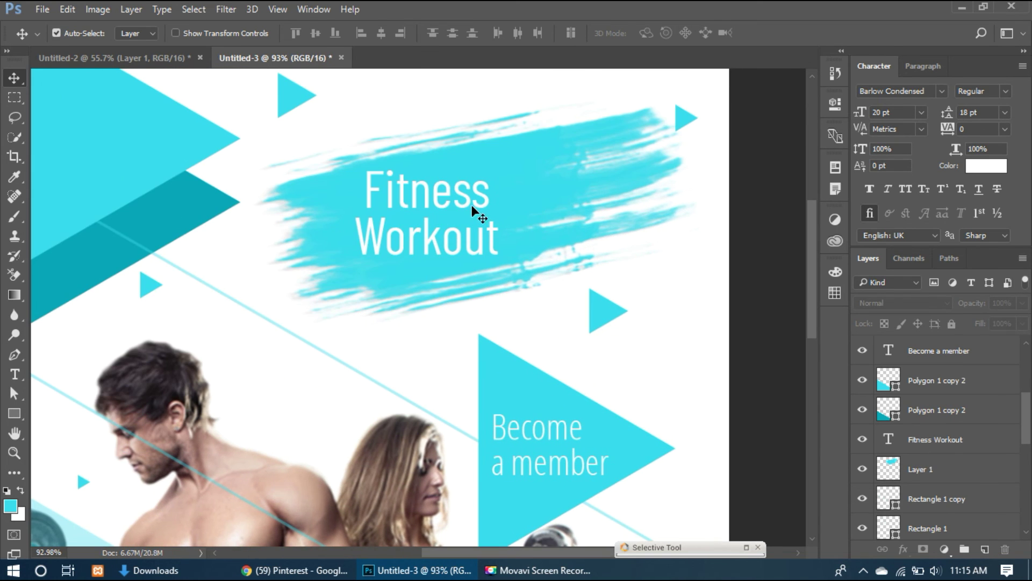
pyautogui.moveTo(464, 202); pyautogui.dragTo(448, 220)
pyautogui.press('Up')
pyautogui.press('Up')
pyautogui.press('Up')
pyautogui.press('Up')
pyautogui.press('Up')
pyautogui.press('Up')
pyautogui.press('Up')
pyautogui.press('Up')
pyautogui.press('Up')
pyautogui.press('Up')
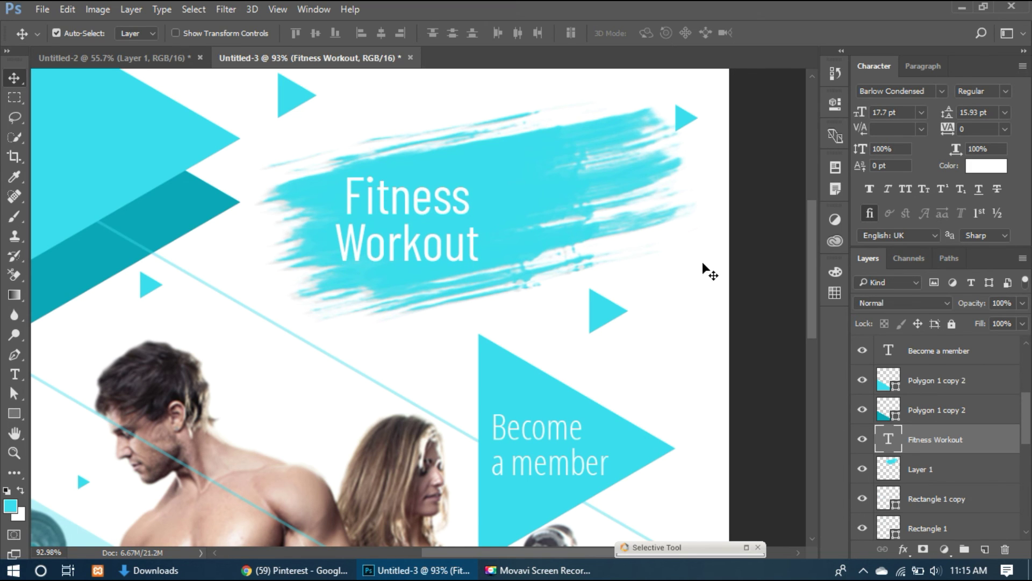
pyautogui.click(743, 277)
# - Delete Layer 1 with the paint stroke behind the heading
pyautogui.scroll(-5, 516, 263)
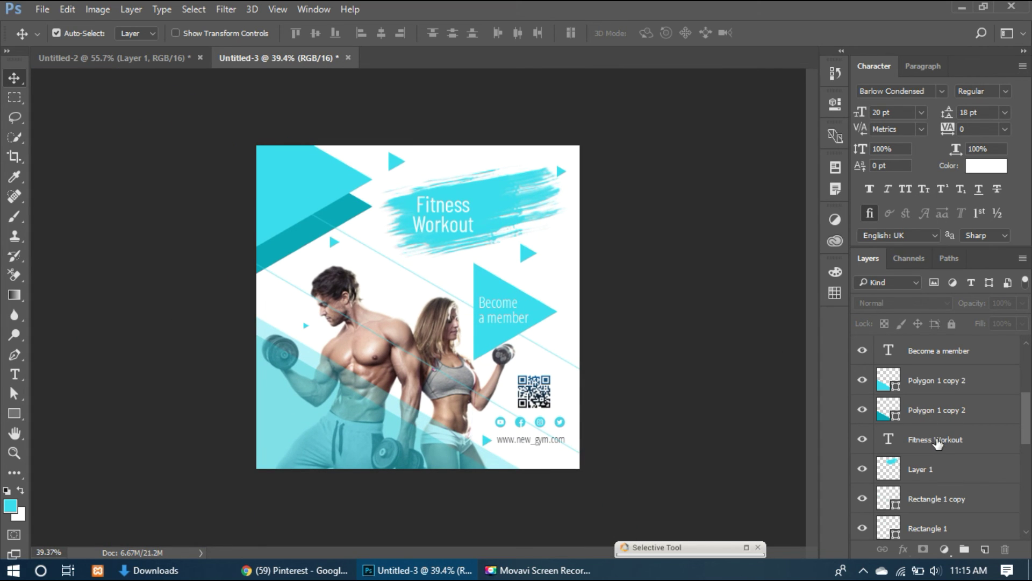
pyautogui.click(943, 472)
pyautogui.press('Delete')
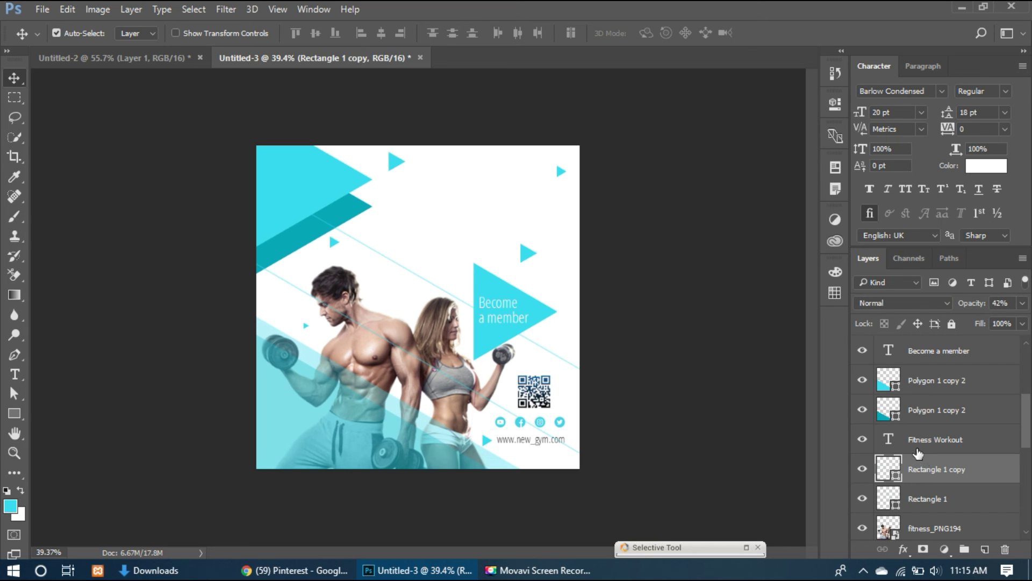
# - Change the text colour of the Fitness Workout heading to dark grey, about #282828
pyautogui.click(897, 439)
pyautogui.click(981, 167)
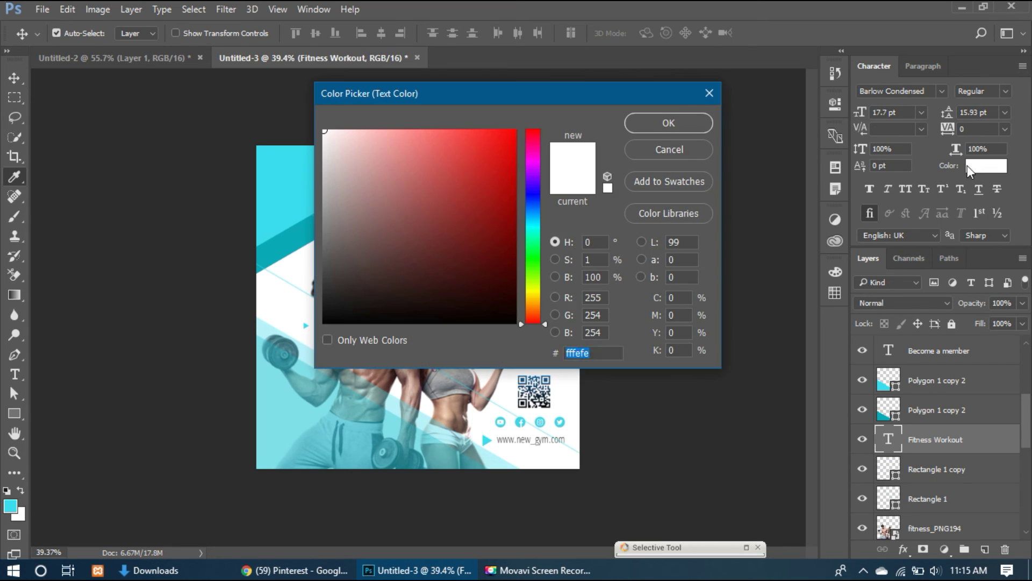
pyautogui.moveTo(309, 253); pyautogui.dragTo(306, 260)
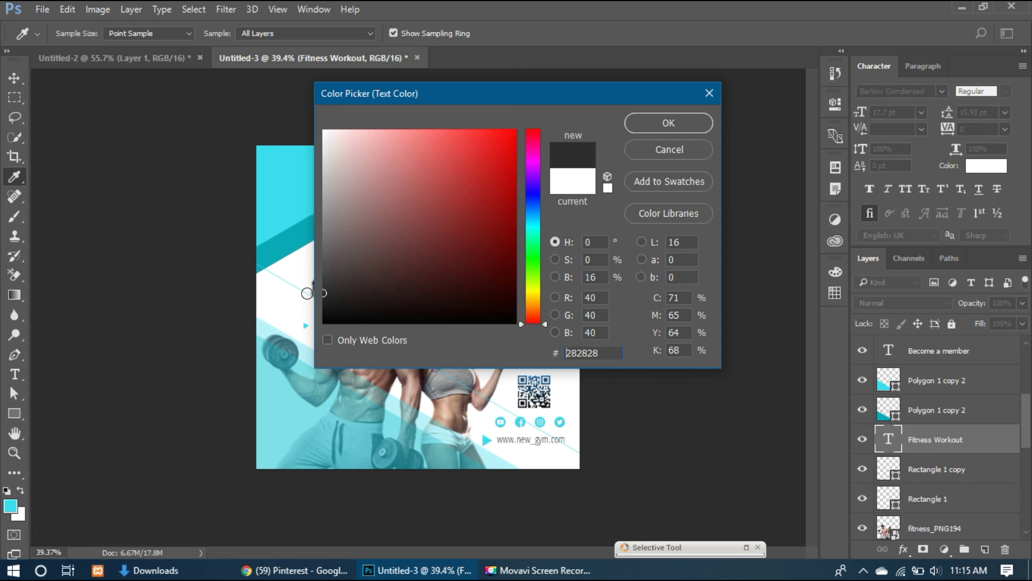
pyautogui.click(669, 122)
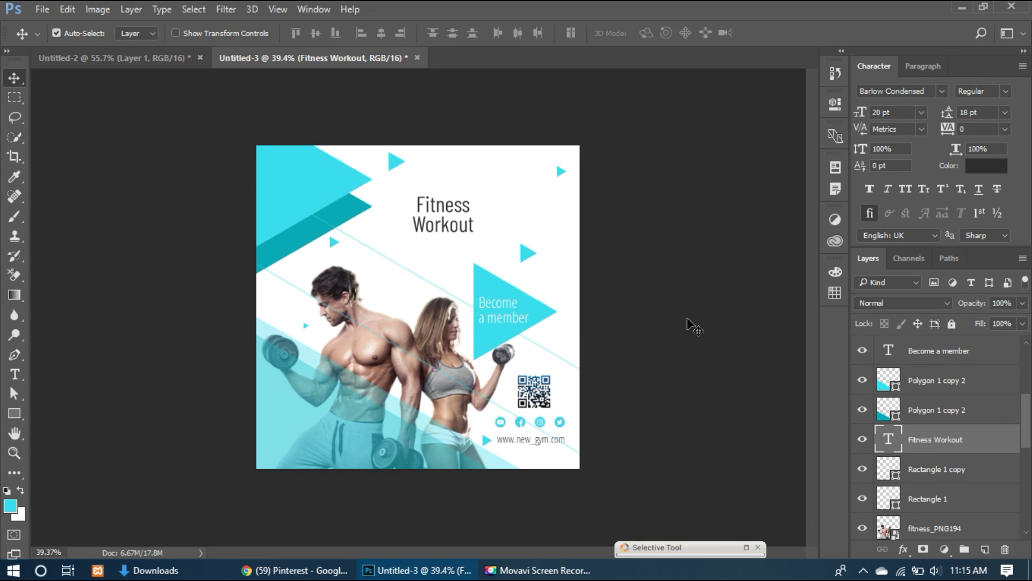
# - Move the Fitness Workout heading to the right and enlarge it to about 26.4 pt above the membership triangle
pyautogui.moveTo(465, 228); pyautogui.dragTo(523, 216)
pyautogui.hotkey('ctrl', 't')
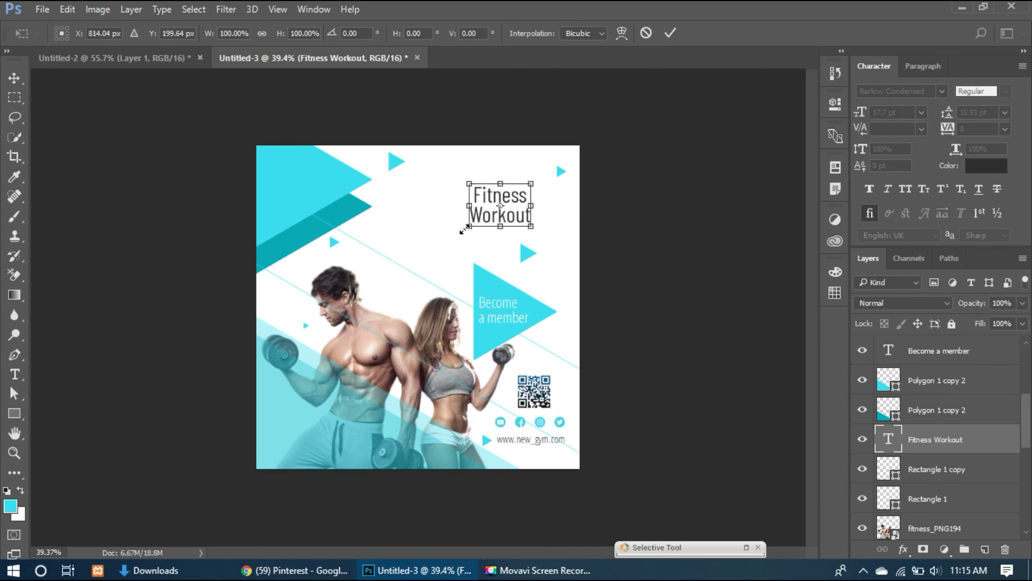
pyautogui.moveTo(467, 230)
pyautogui.mouseDown()
pyautogui.moveTo(433, 244)
pyautogui.moveTo(467, 232)
pyautogui.mouseUp()
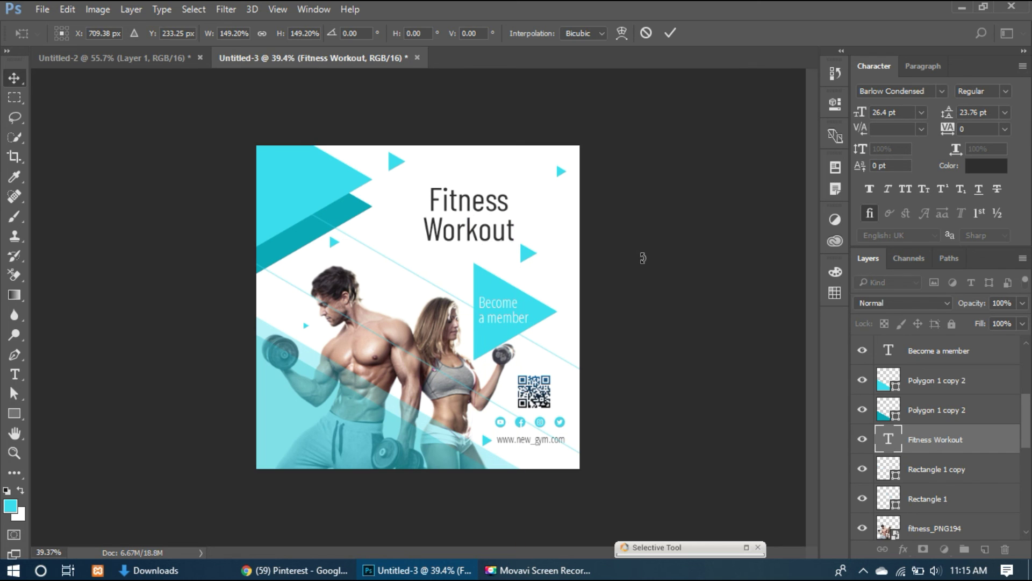
pyautogui.press('Return')
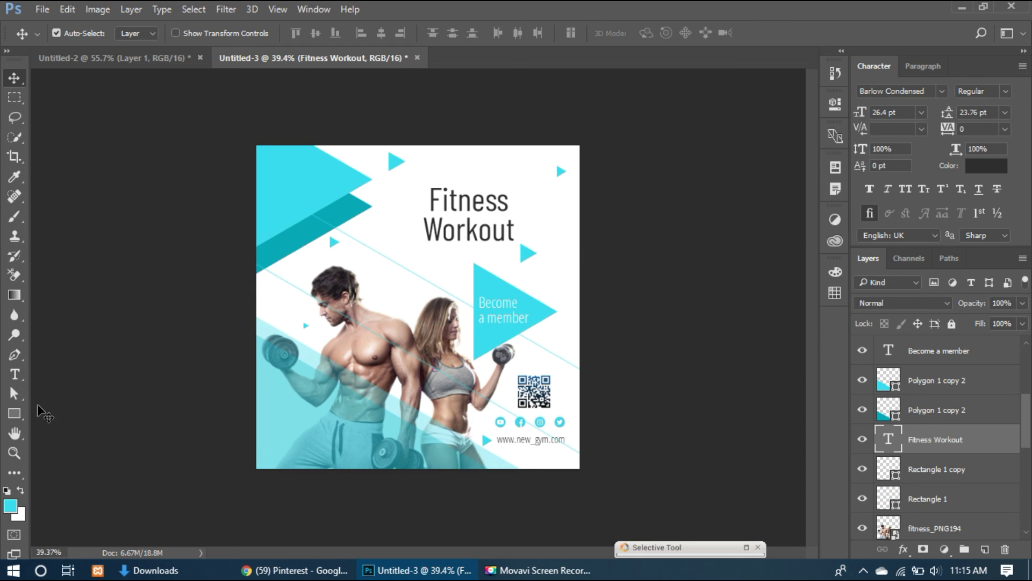
# - Left-align the Fitness Workout heading and move it back above the membership triangle
pyautogui.click(14, 374)
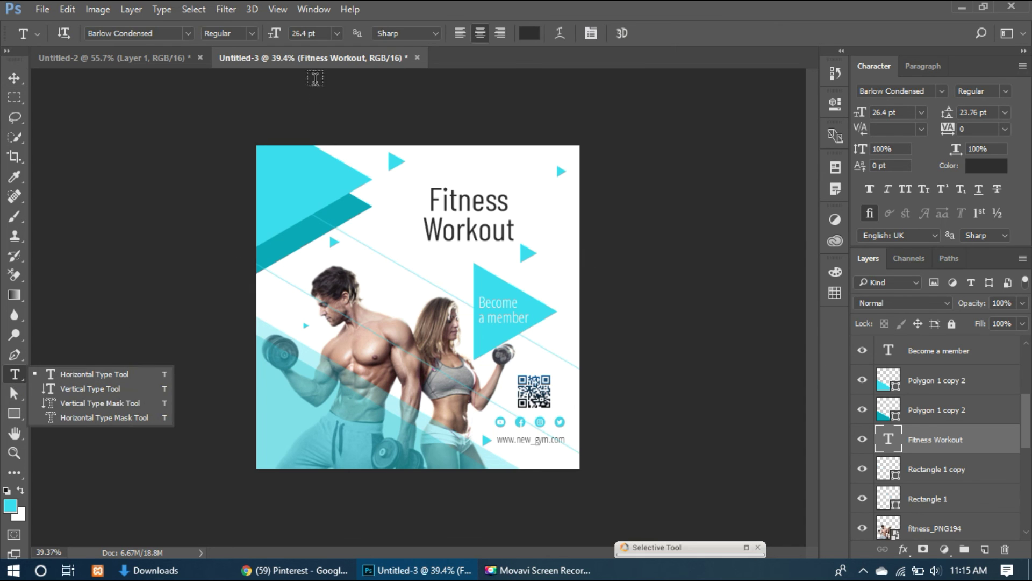
pyautogui.click(460, 34)
pyautogui.click(14, 78)
pyautogui.moveTo(544, 231); pyautogui.dragTo(502, 230)
pyautogui.click(733, 263)
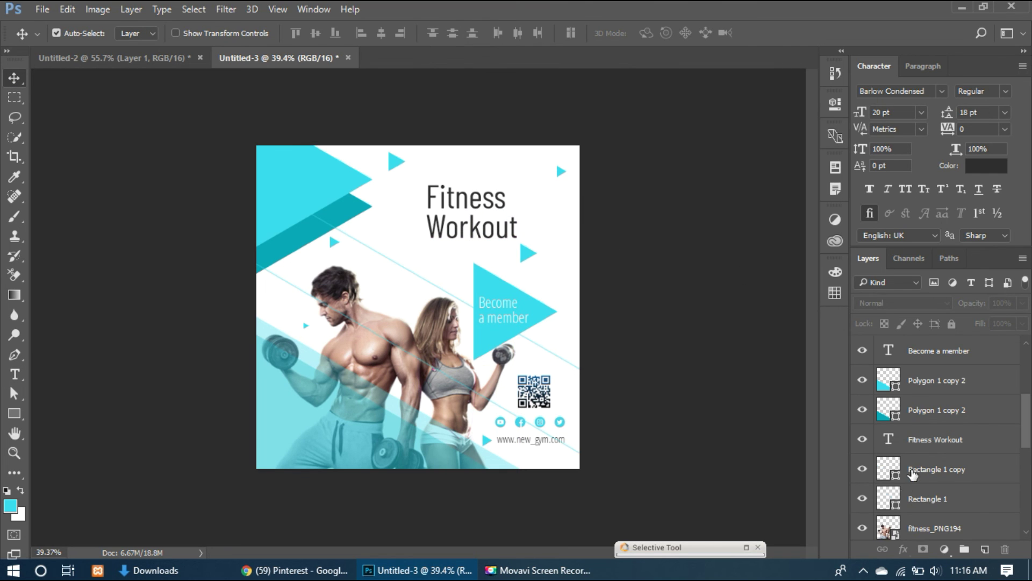
# - Add a solid colour fill layer directly above the Background layer in light grey, about #e8e8e8
pyautogui.scroll(-6, 1026, 464)
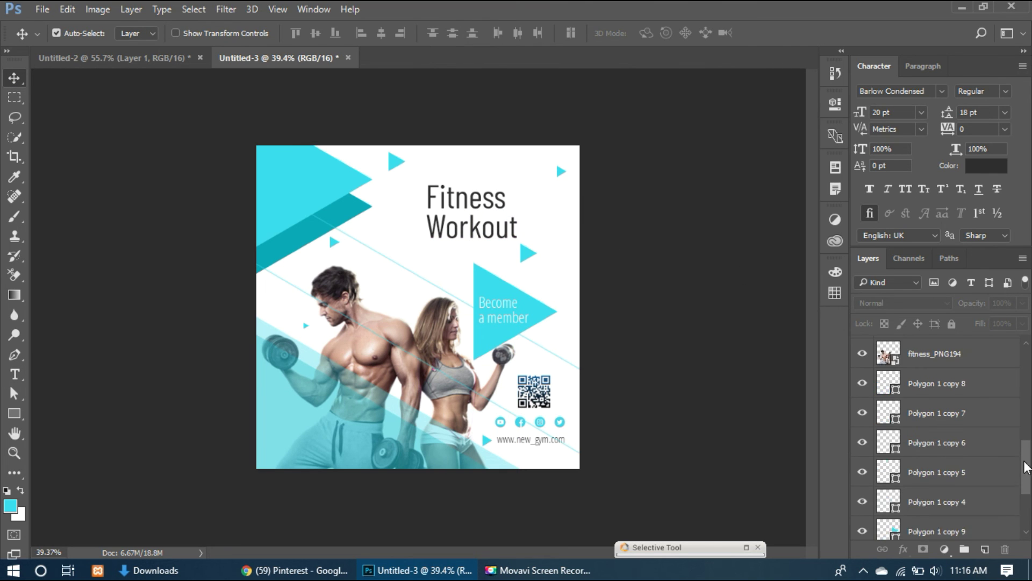
pyautogui.click(959, 530)
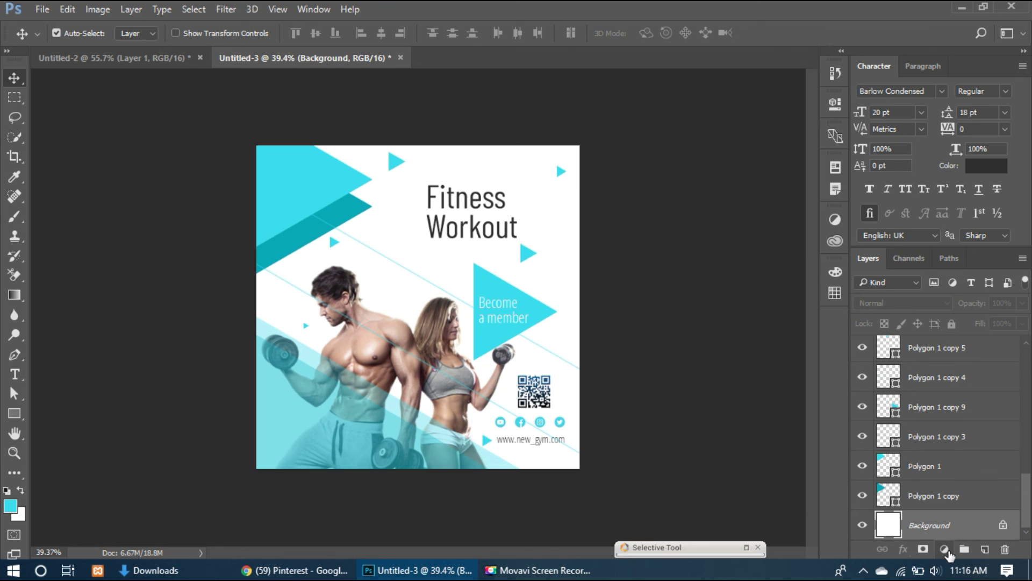
pyautogui.click(945, 549)
pyautogui.click(908, 219)
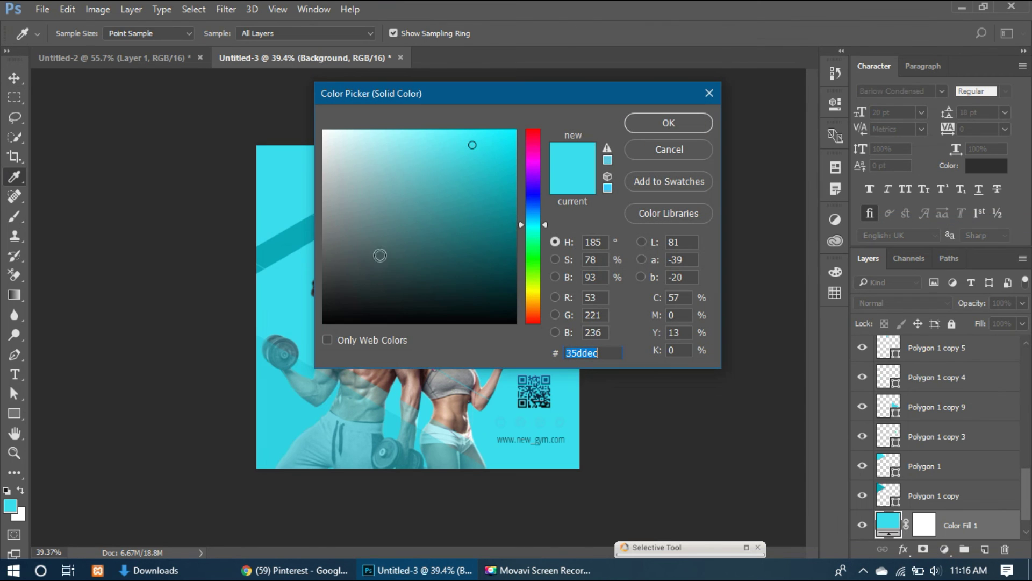
pyautogui.click(320, 153)
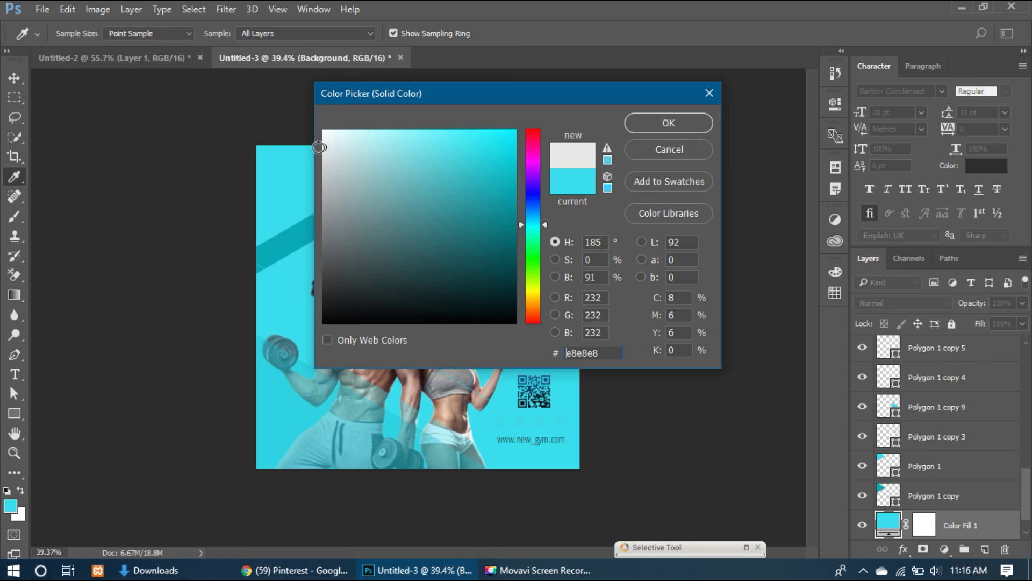
pyautogui.click(662, 129)
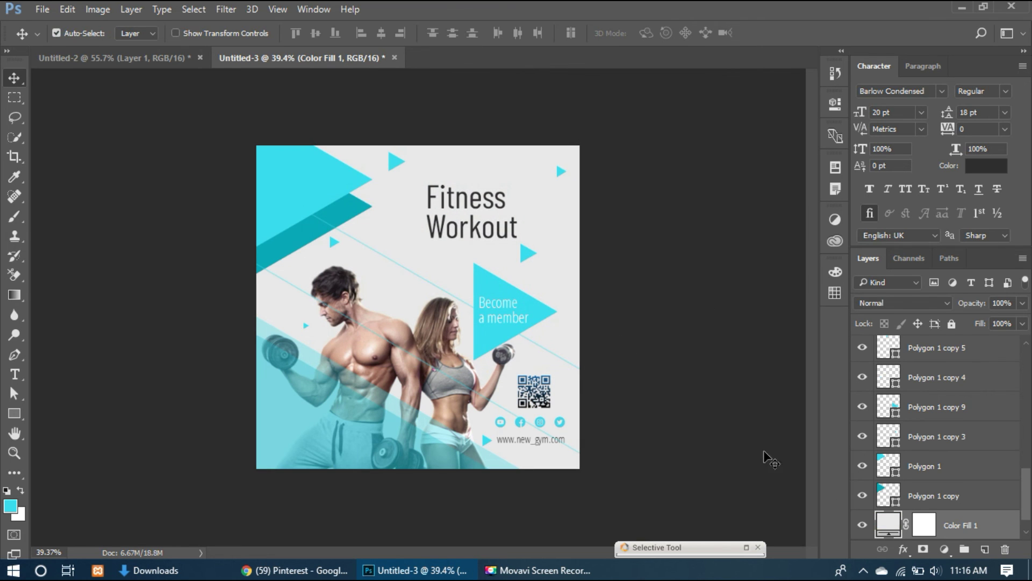
# - Change the solid colour fill layer behind the flyer to a very pale pink
pyautogui.doubleClick(888, 524)
pyautogui.click(323, 139)
pyautogui.click(335, 130)
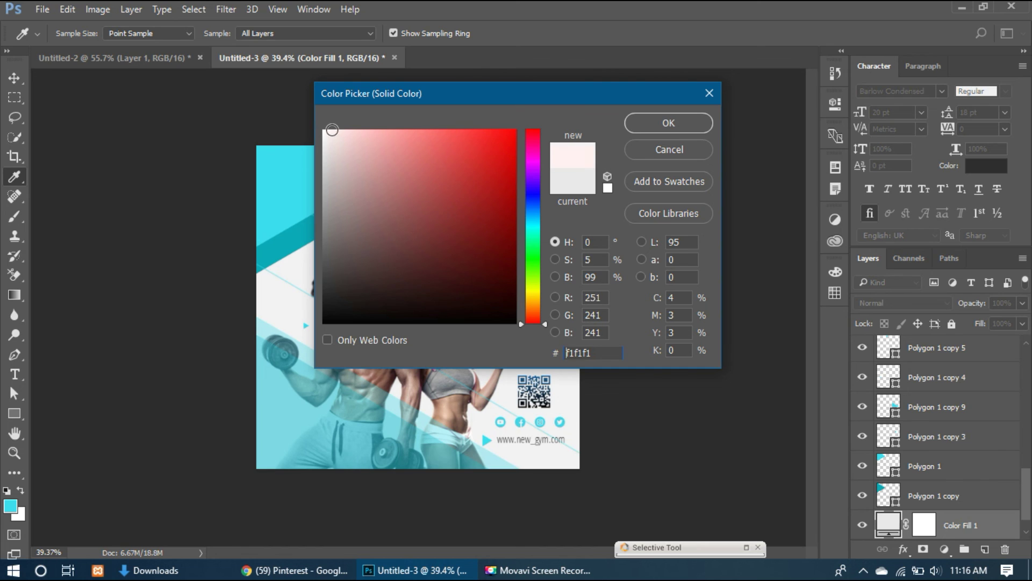
pyautogui.click(666, 123)
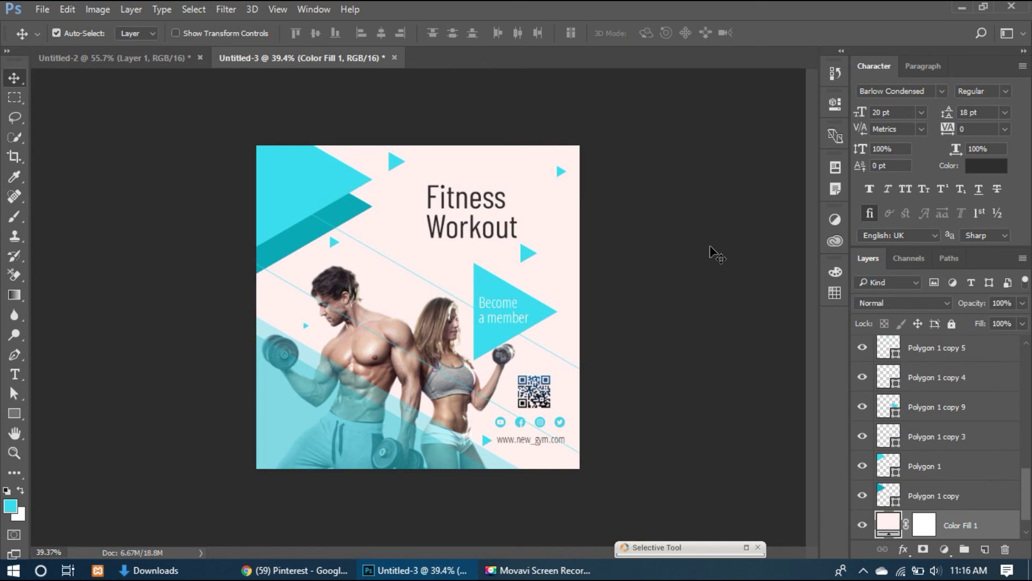
pyautogui.click(711, 247)
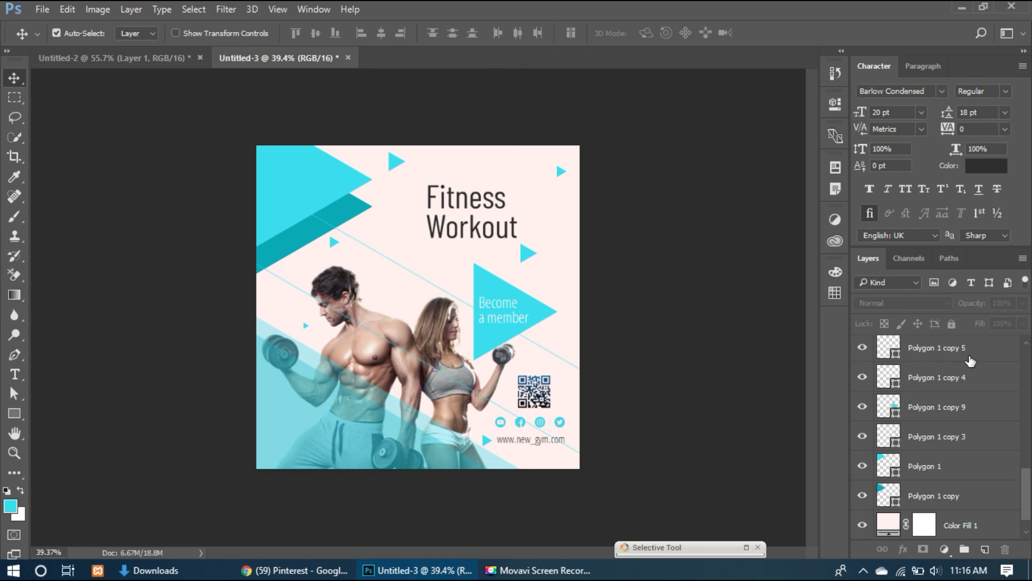
pyautogui.click(971, 361)
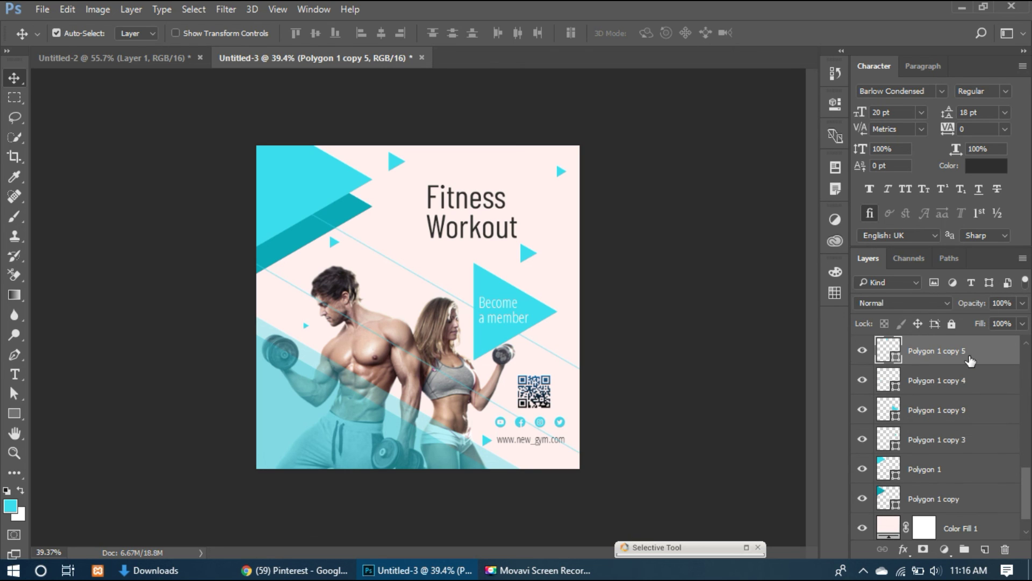
pyautogui.press('e')
pyautogui.hotkey('shift', 'e')
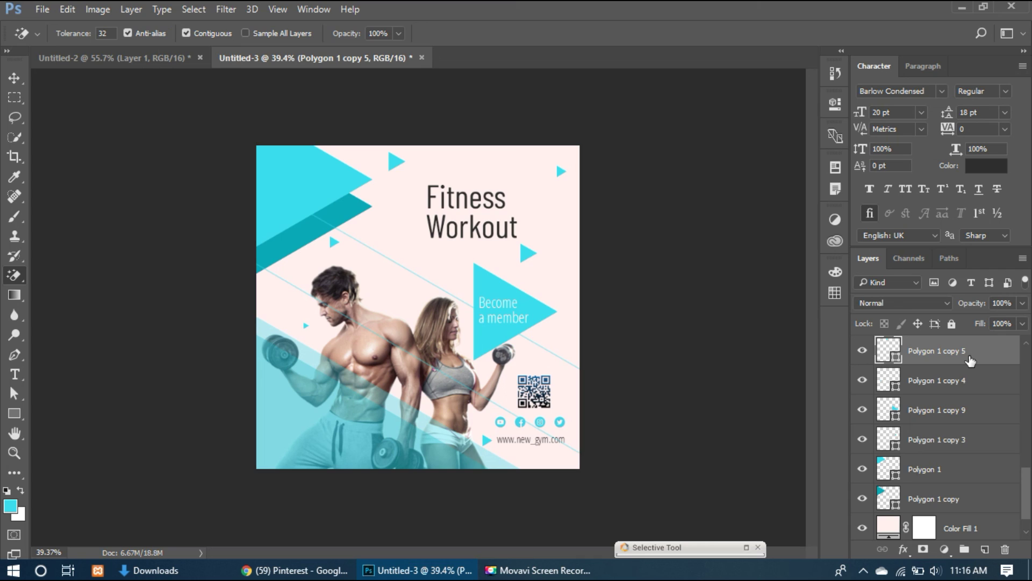
pyautogui.hotkey('shift', 'e')
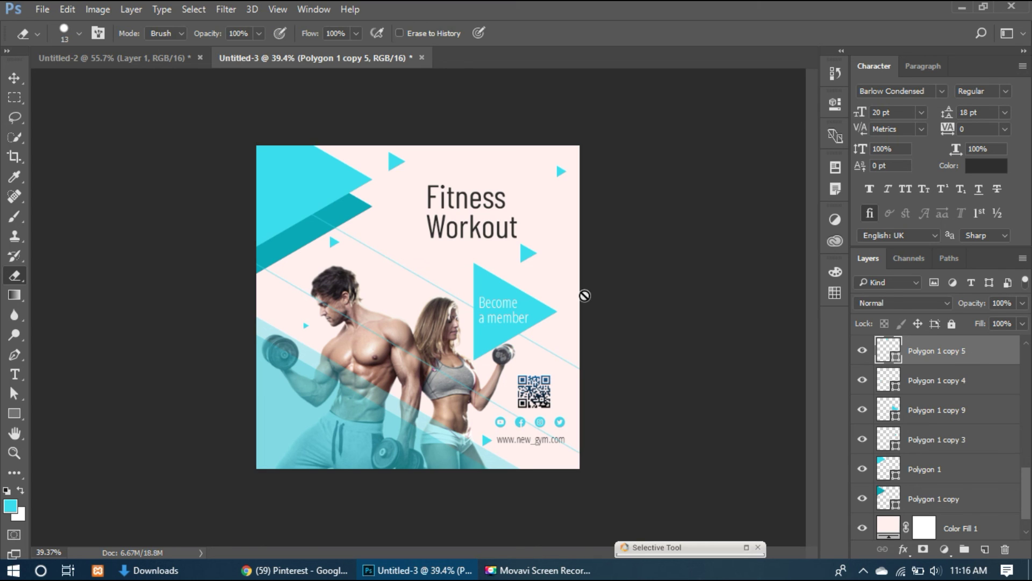
pyautogui.click(14, 85)
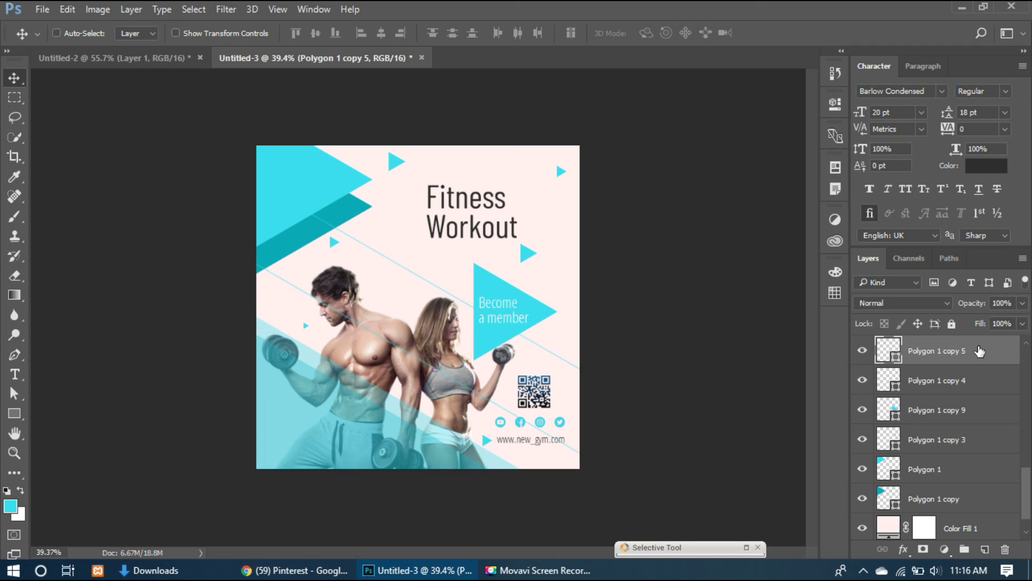
# - Merge all visible flyer layers into one and unlock the merged background as a regular layer
pyautogui.hotkey('ctrl', 'shift', 'e')
pyautogui.click(1004, 351)
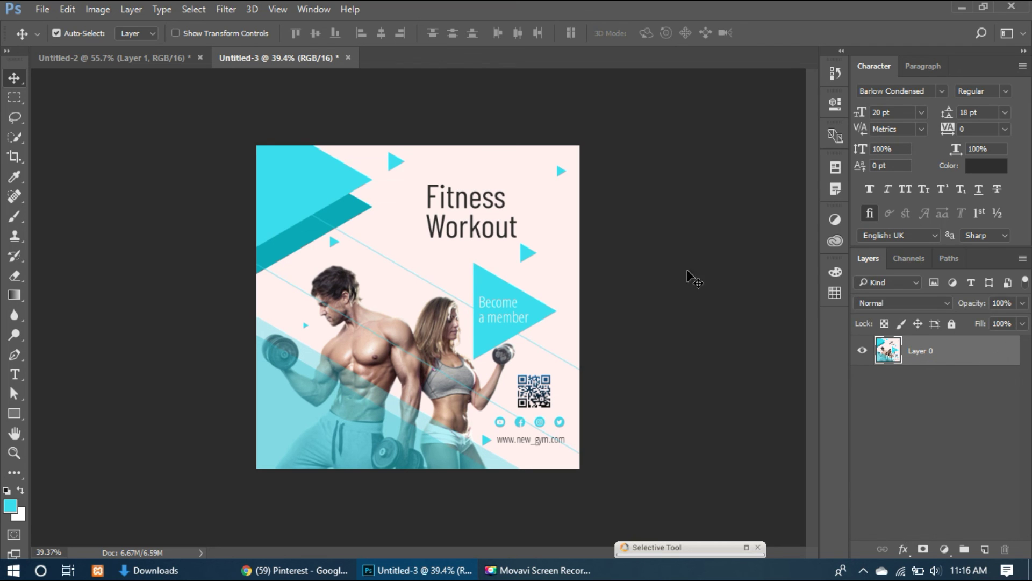